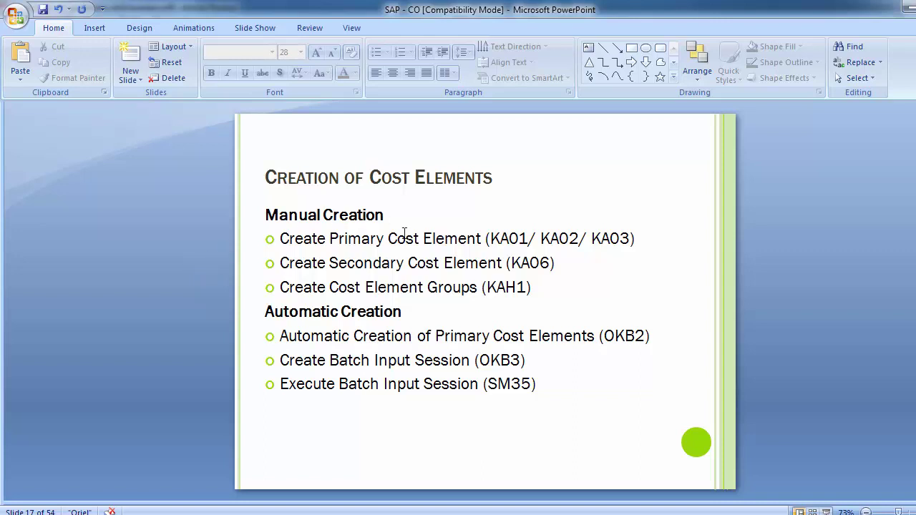
click(493, 239)
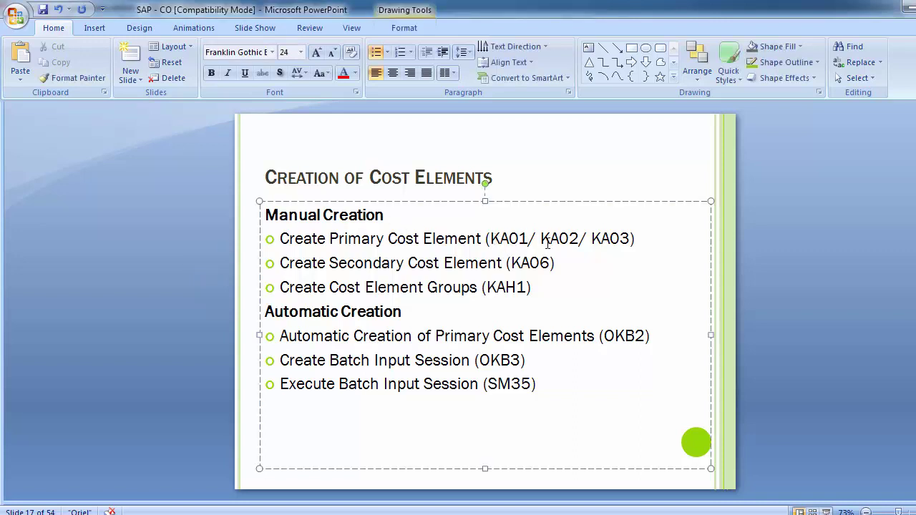
click(169, 234)
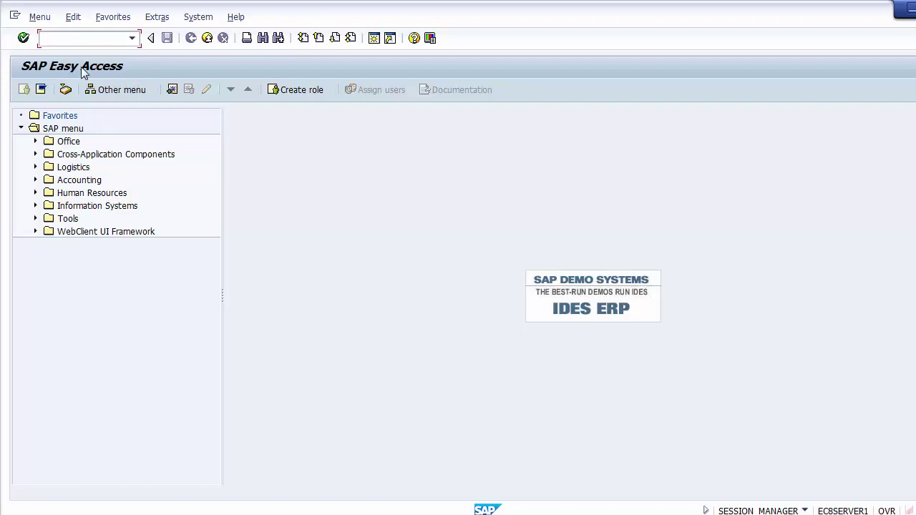
Step: Expand the SAP menu through Accounting, Controlling and Cost Element Accounting to show the contents of Master Data
click(35, 180)
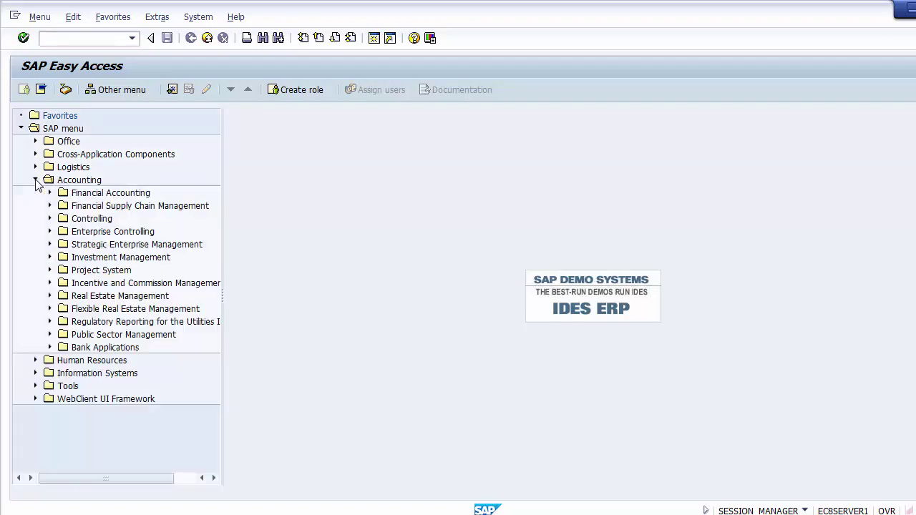
click(69, 221)
click(49, 218)
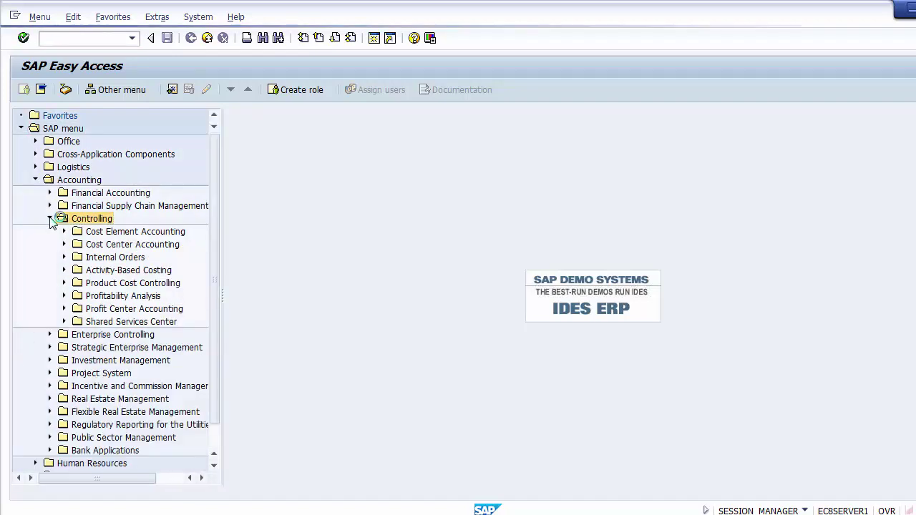
click(100, 232)
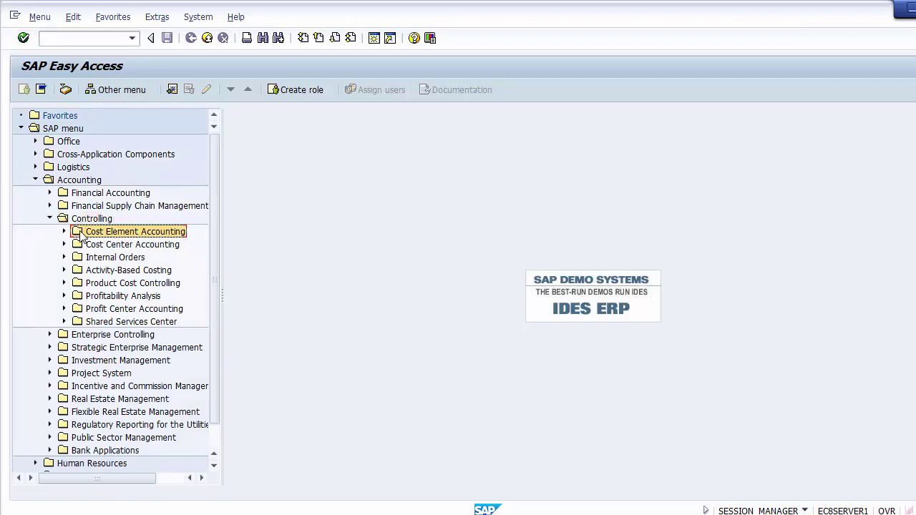
click(64, 232)
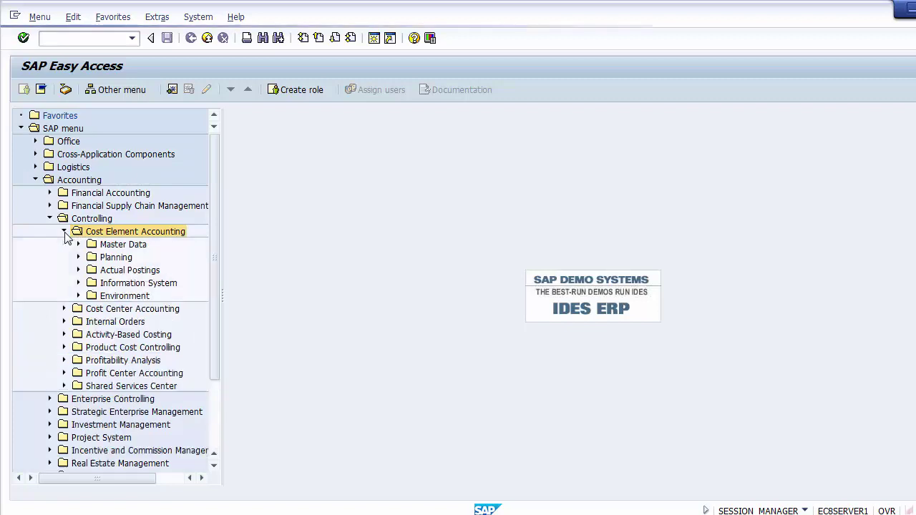
click(108, 245)
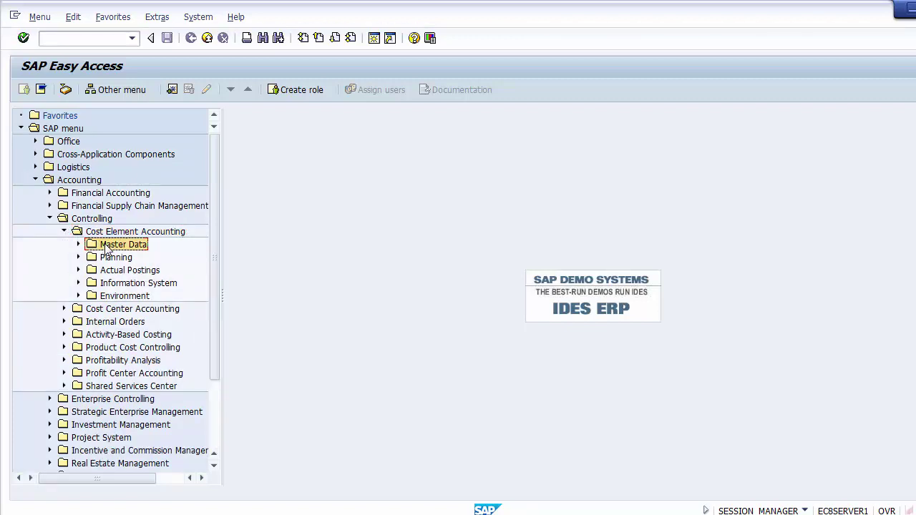
click(80, 245)
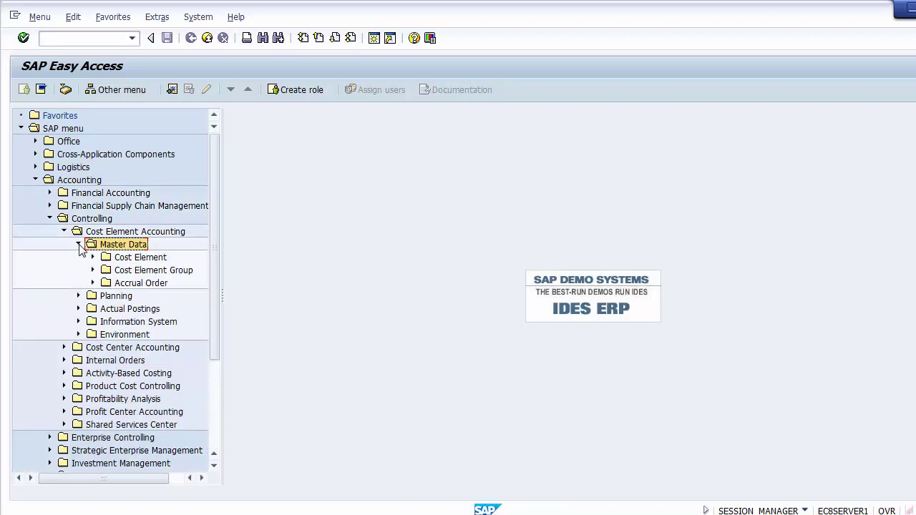
Step: Expand Cost Element and its Individual Processing folder, and widen the navigation tree so the full entry names fit
click(121, 261)
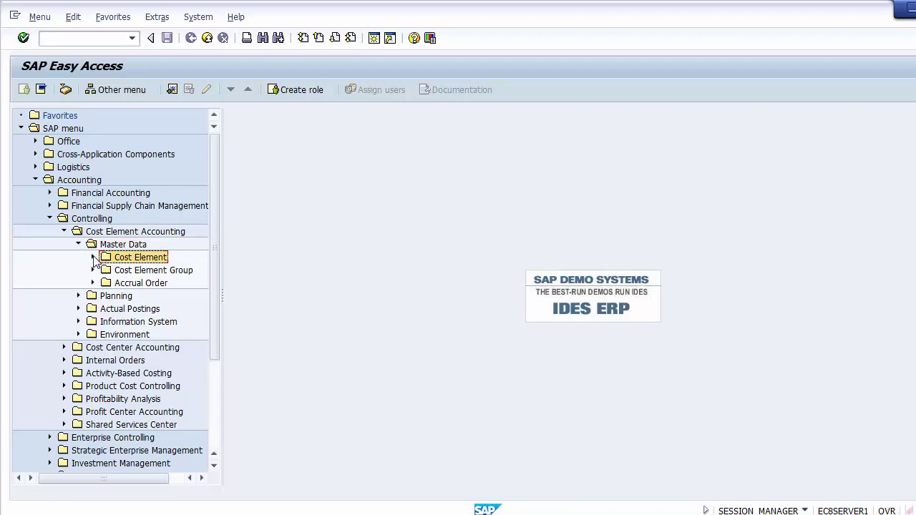
click(93, 258)
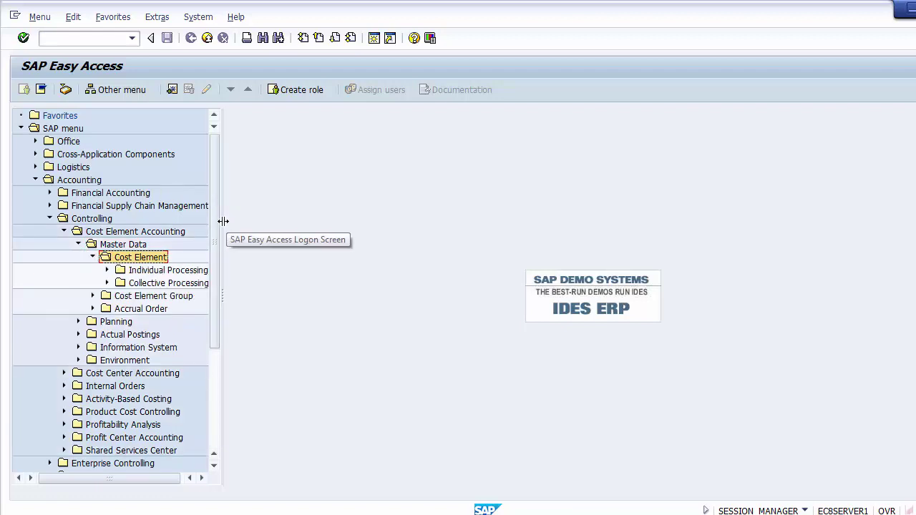
drag(221, 225, 337, 225)
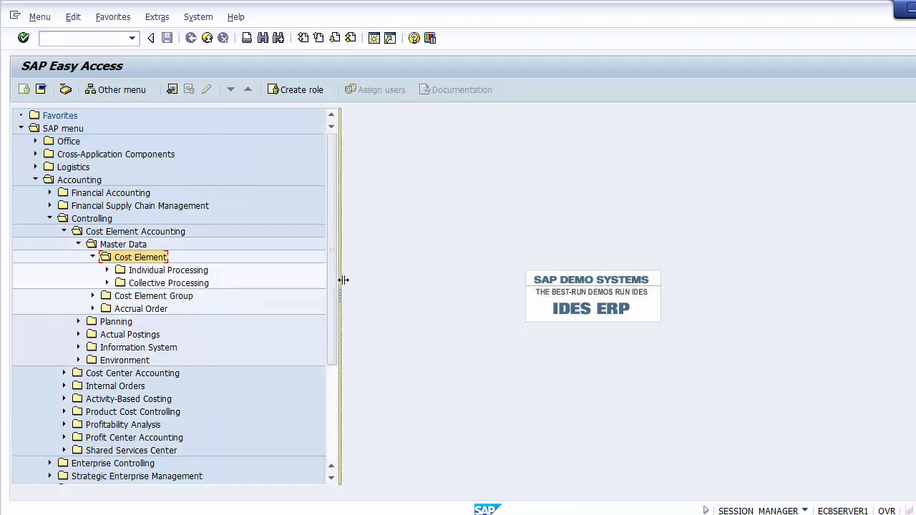
click(208, 272)
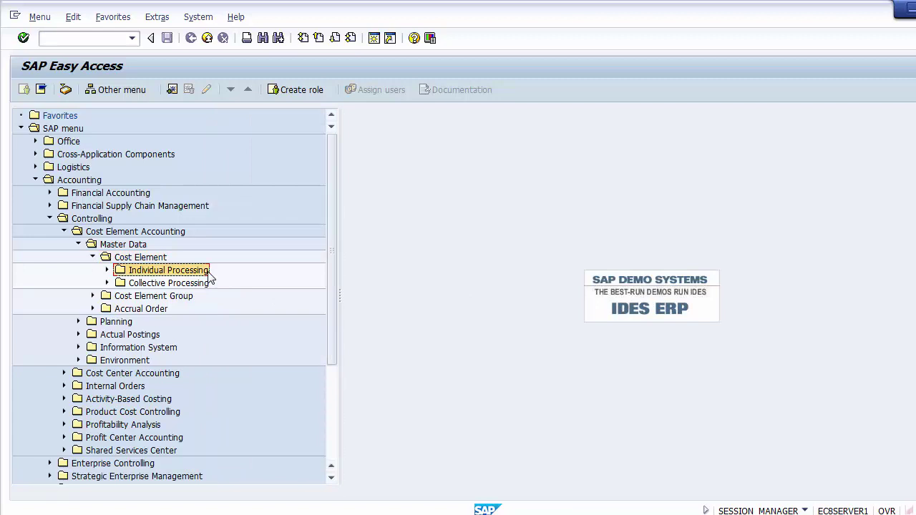
click(108, 271)
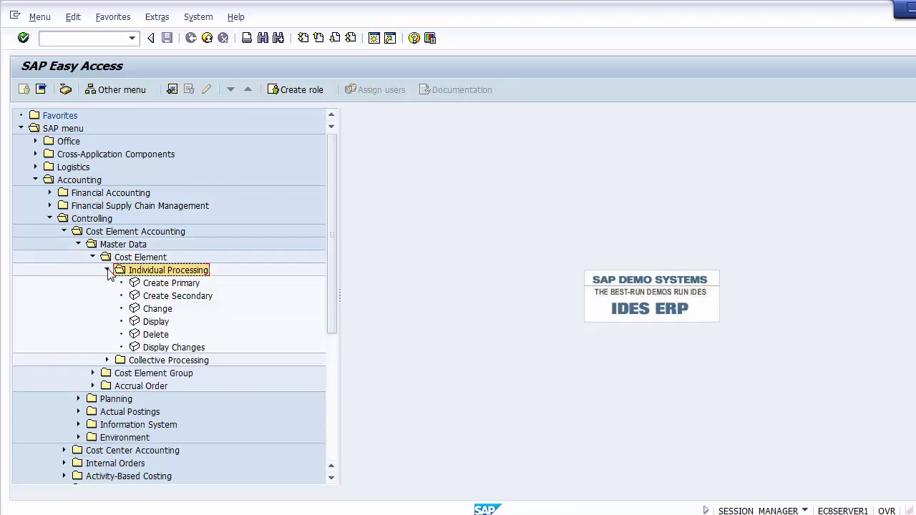
Step: Examine the cost element functions under Individual Processing, from Create Primary to Delete, and the Collective Processing folder
click(192, 285)
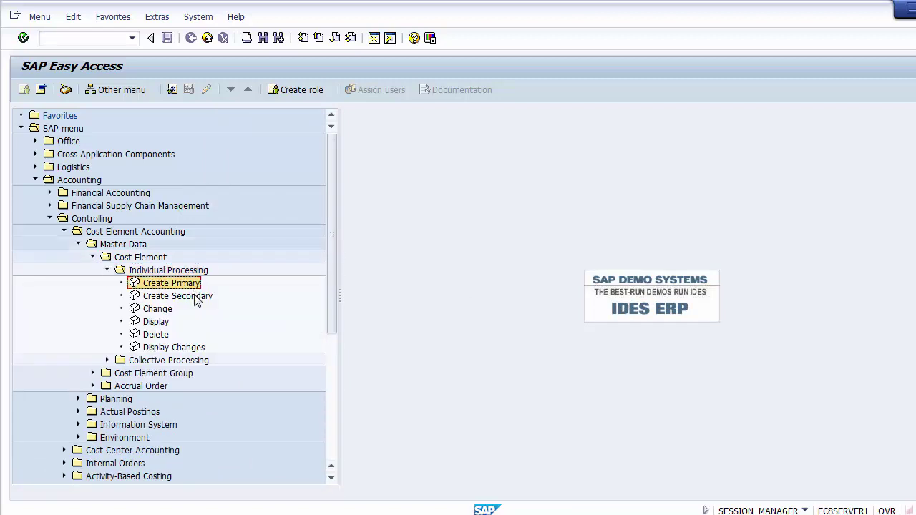
click(196, 297)
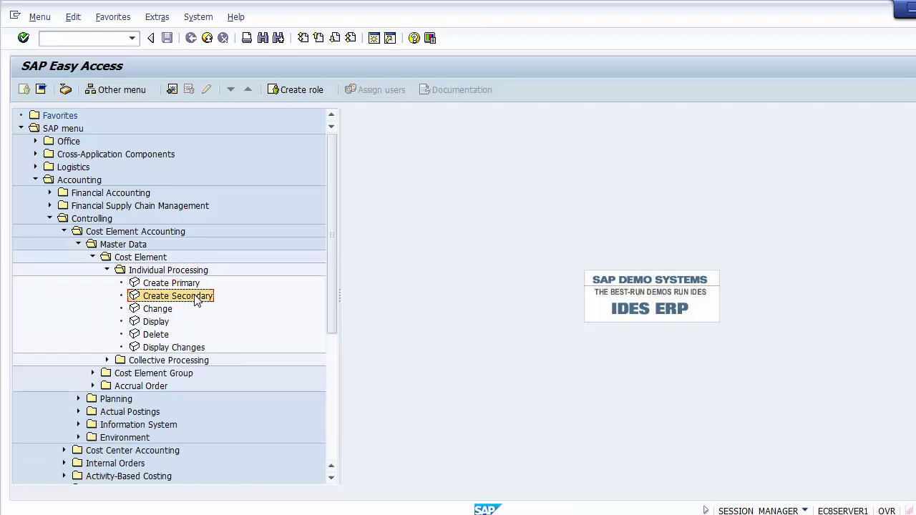
click(164, 312)
click(164, 323)
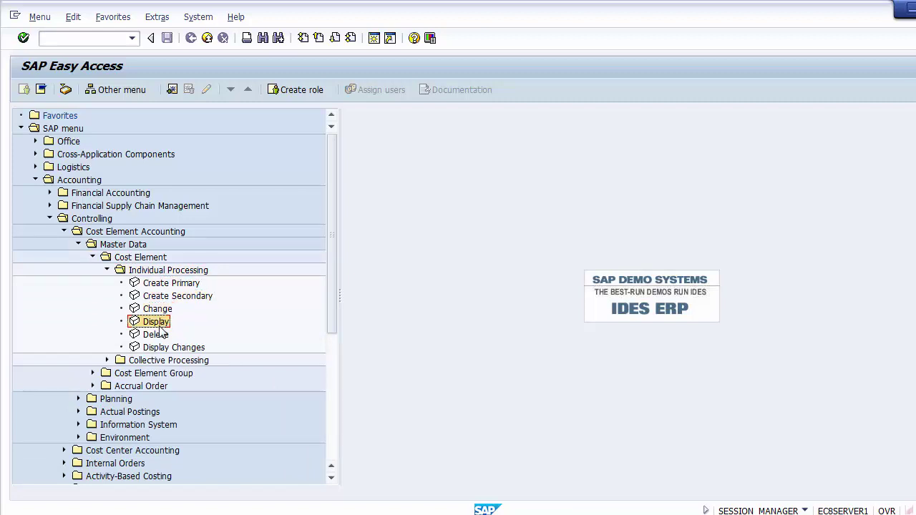
click(160, 336)
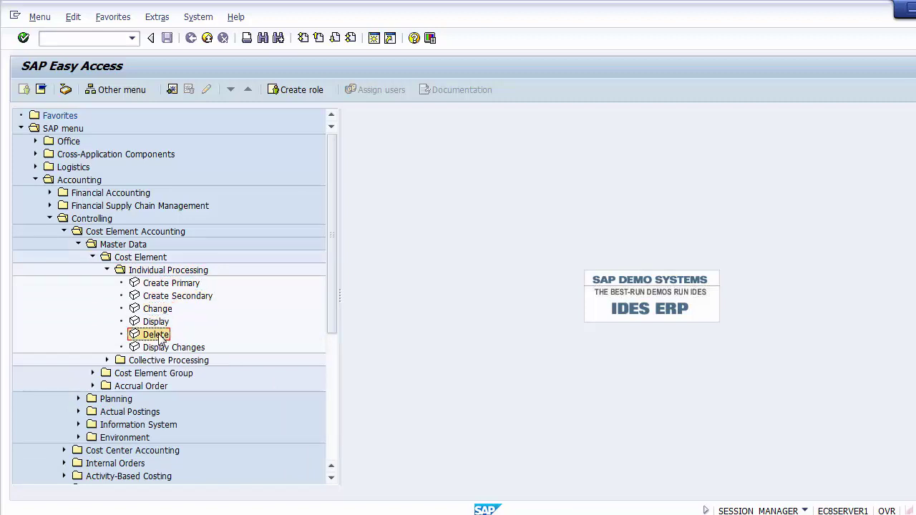
click(158, 272)
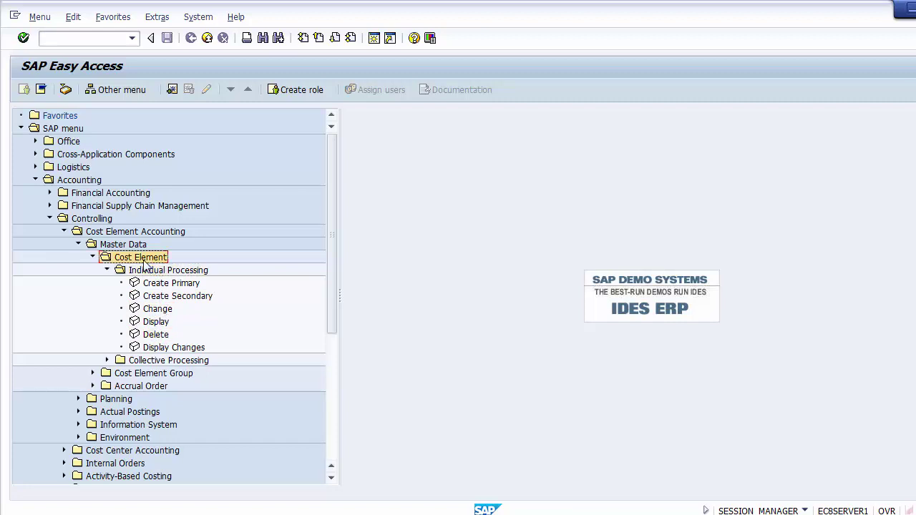
key(Up)
click(146, 361)
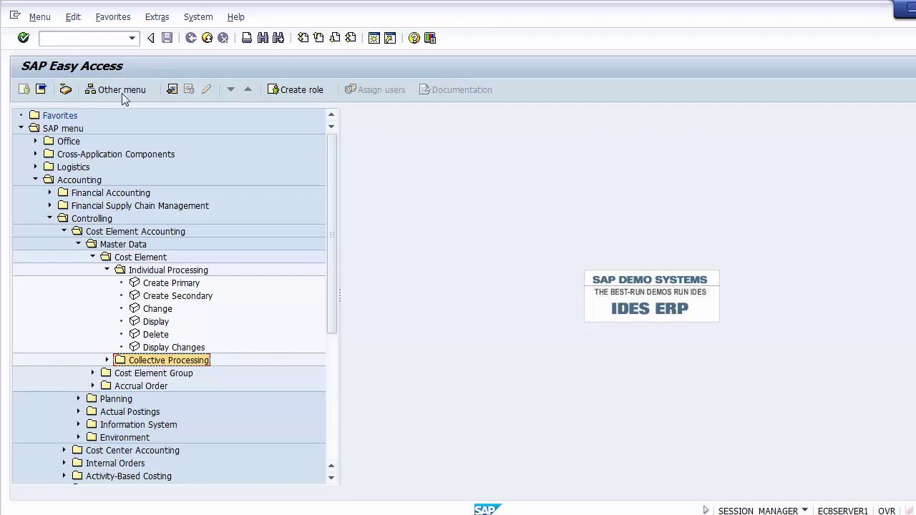
Step: Review the menu path from Accounting through Controlling, Cost Element Accounting, Master Data and Individual Processing to Create Primary
click(75, 180)
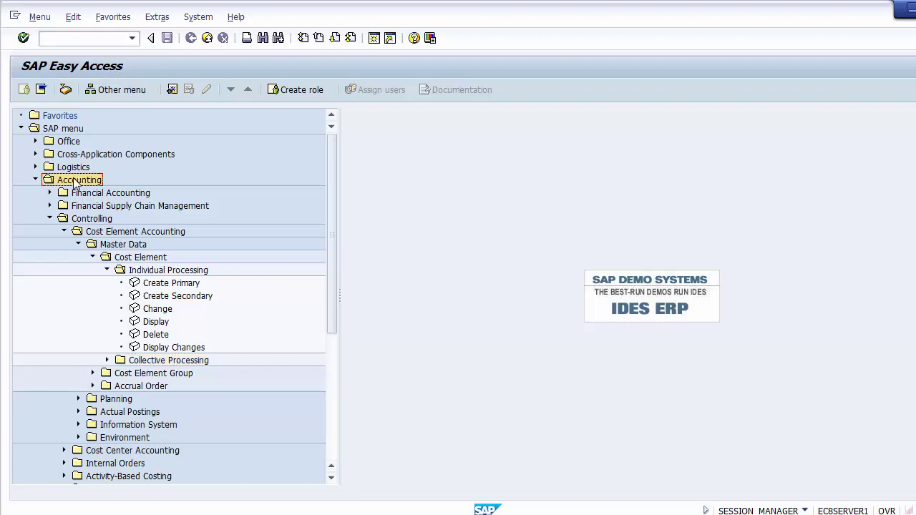
click(89, 219)
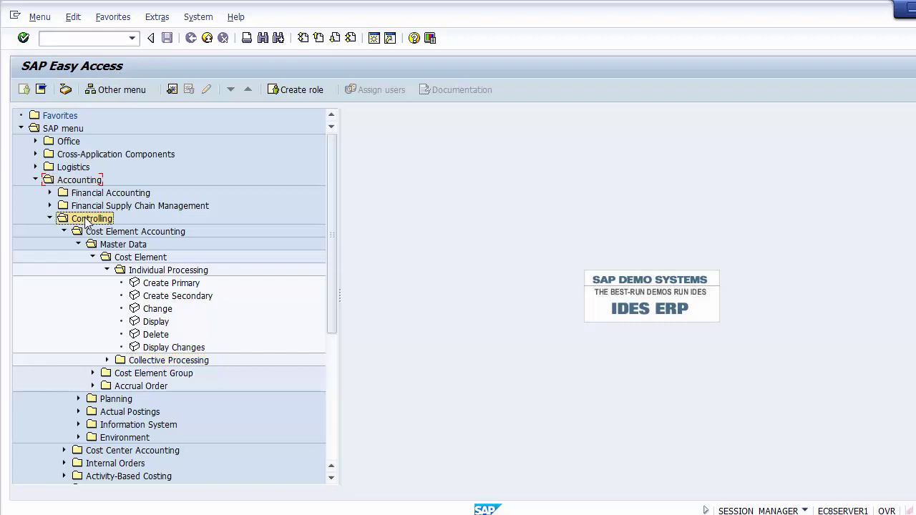
click(121, 233)
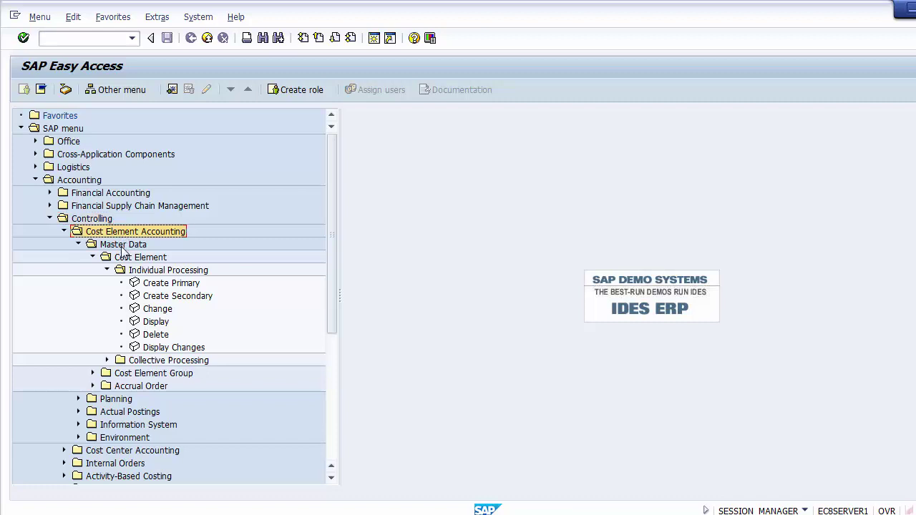
click(122, 247)
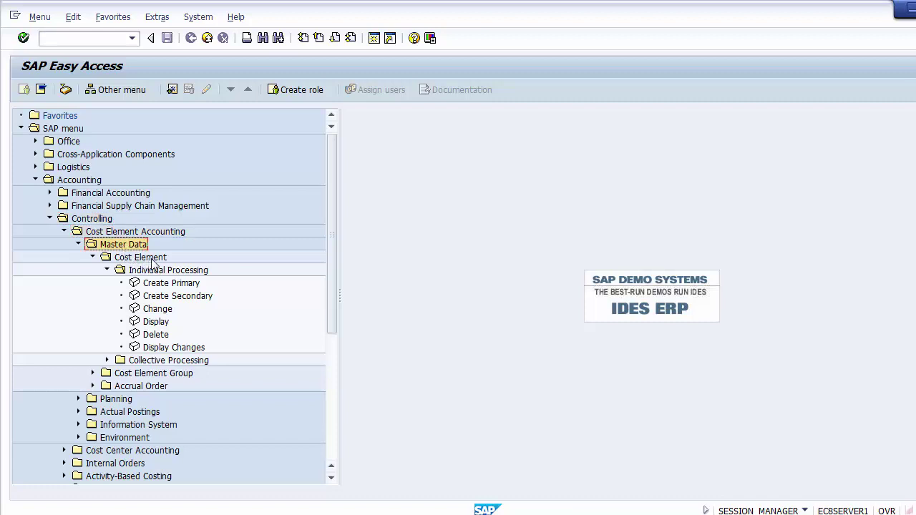
click(151, 259)
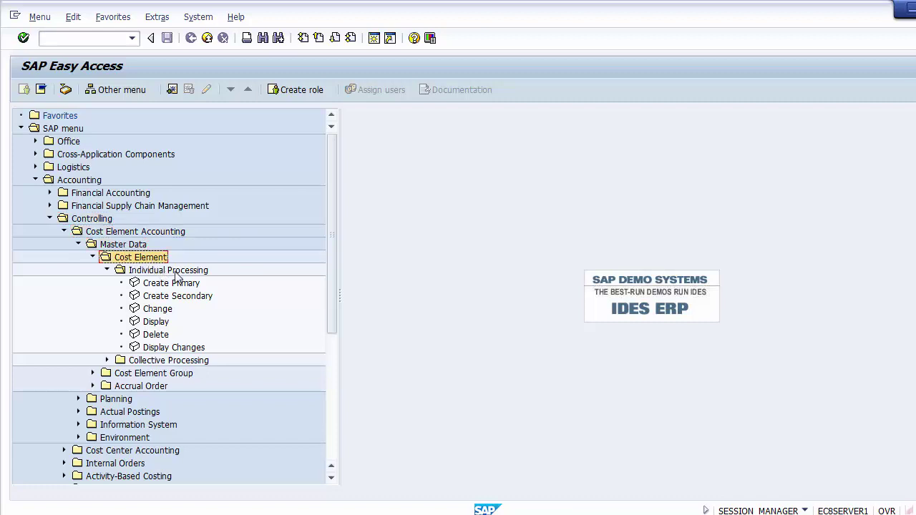
click(178, 274)
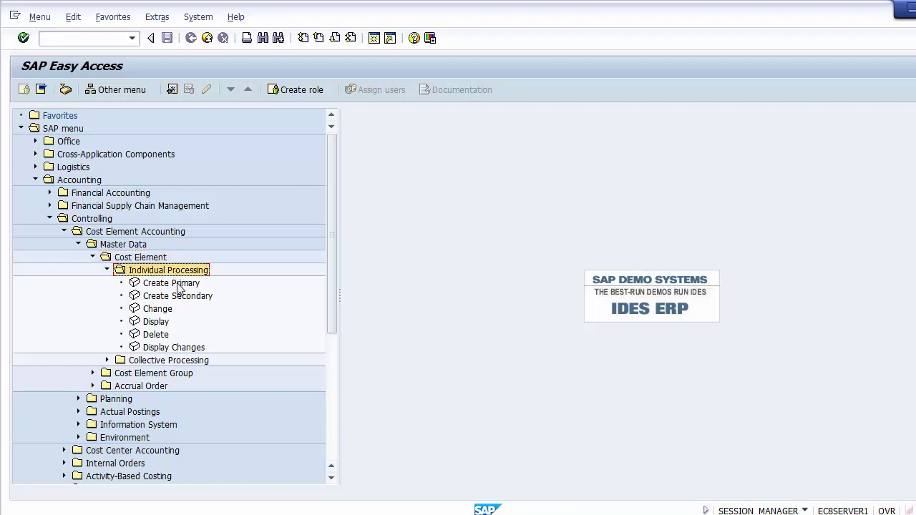
click(180, 285)
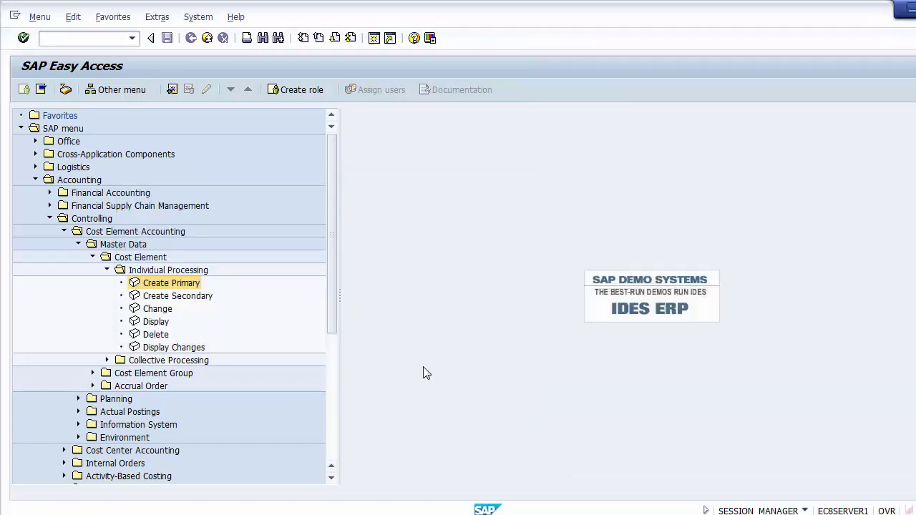
Step: Switch to the PowerPoint slide to check the transaction code for creating primary cost elements, and return to SAP
key(alt+Tab)
click(529, 245)
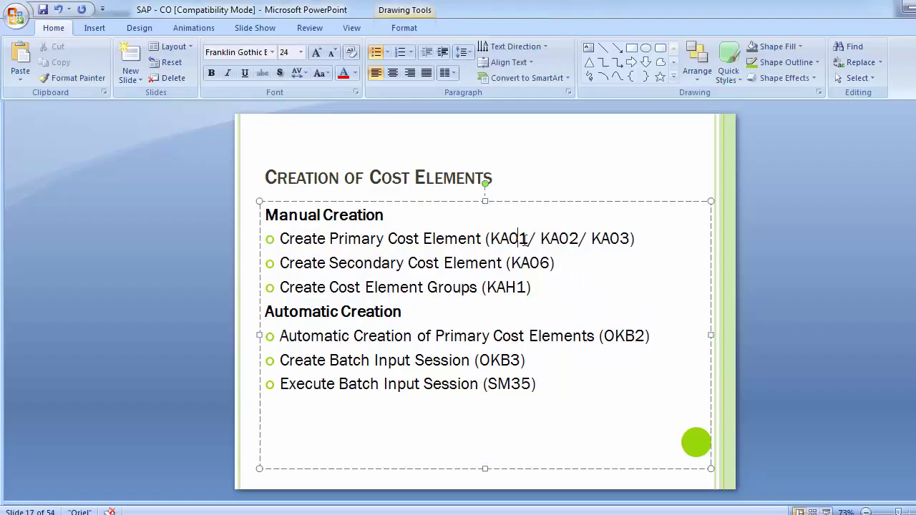
click(158, 234)
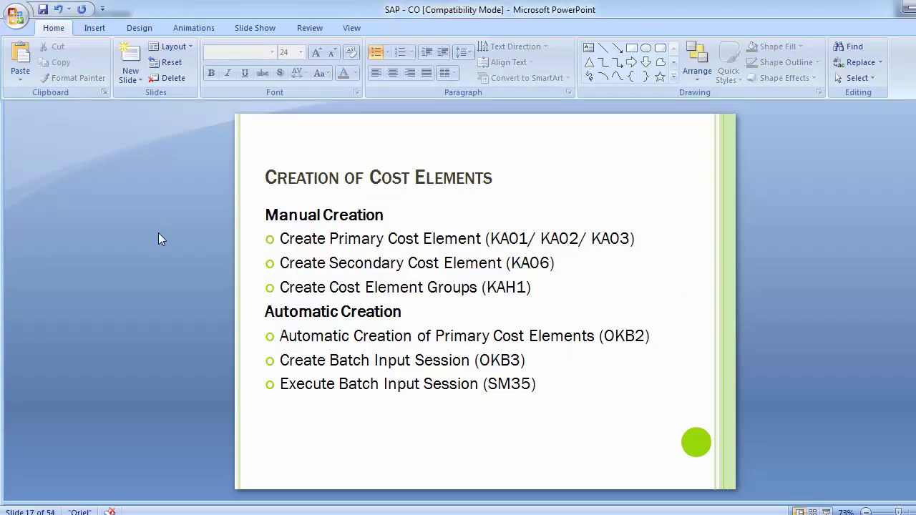
key(alt+Tab)
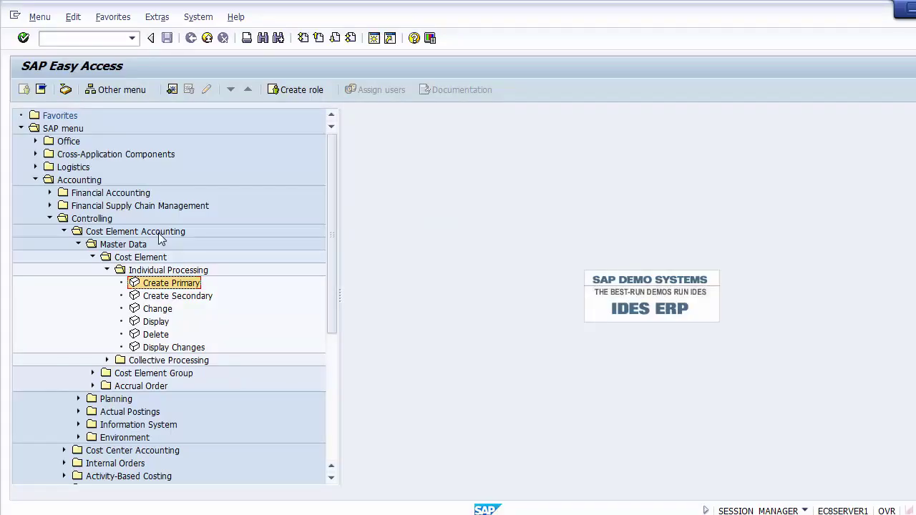
Step: Leave the Easy Access menu with /n, run transaction SPRO and open the SAP Reference IMG
click(93, 37)
text(/n)
key(Return)
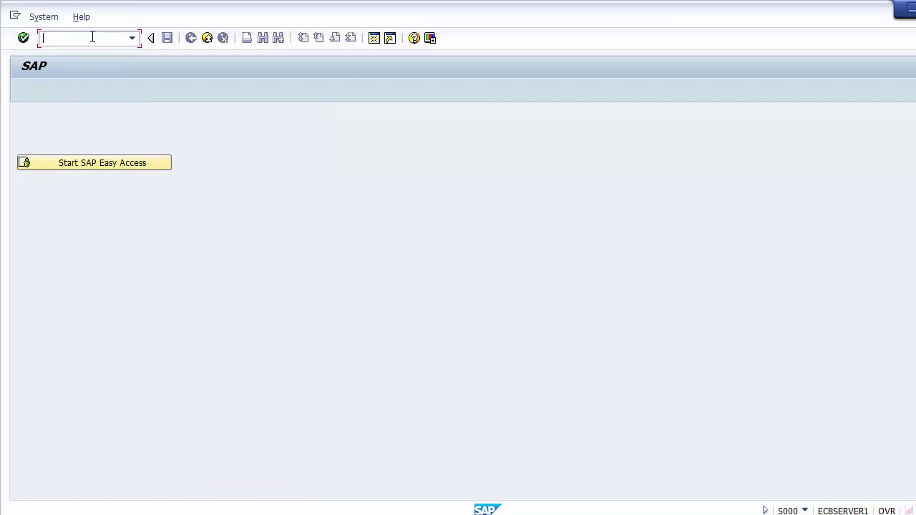
text(SPRO)
key(Return)
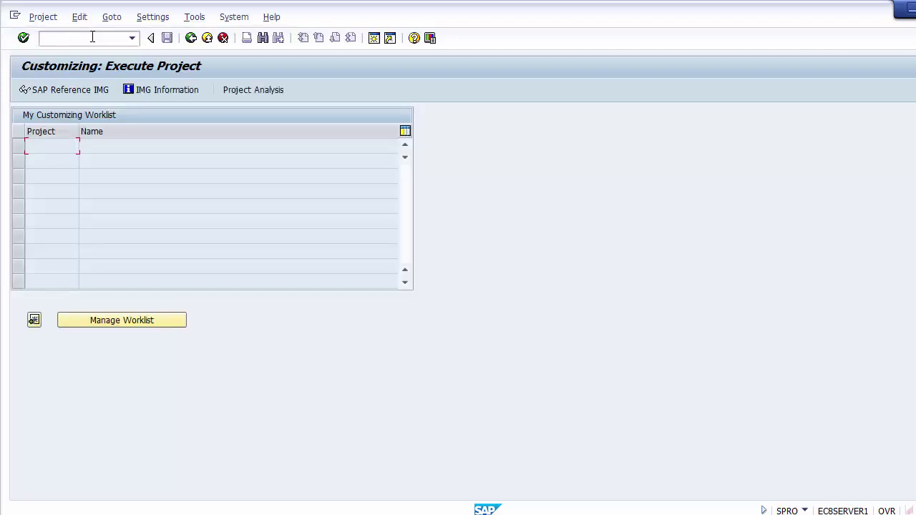
click(70, 91)
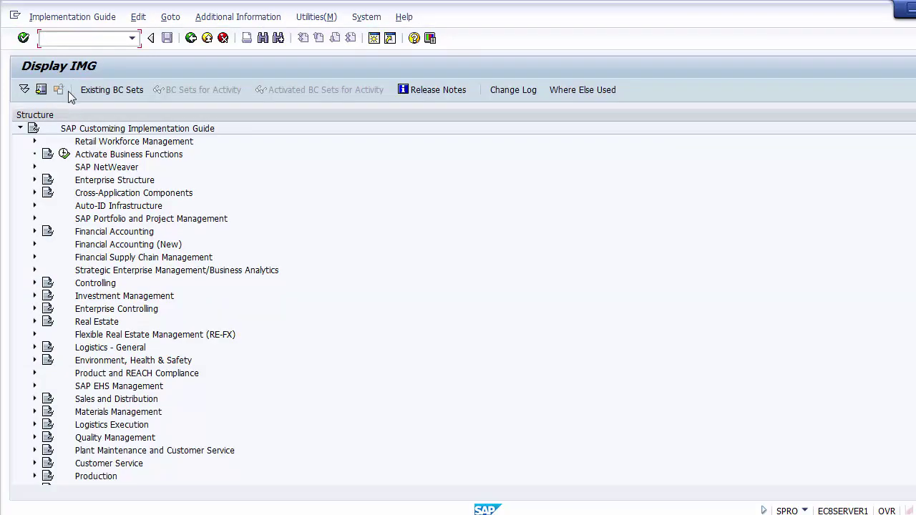
Step: Expand Controlling and its Cost Element Accounting node in the implementation guide
click(93, 284)
click(34, 284)
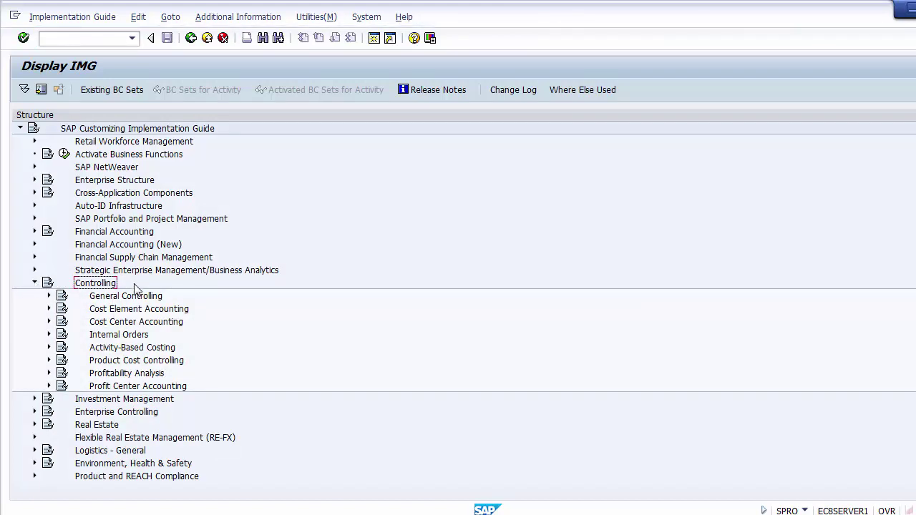
click(142, 311)
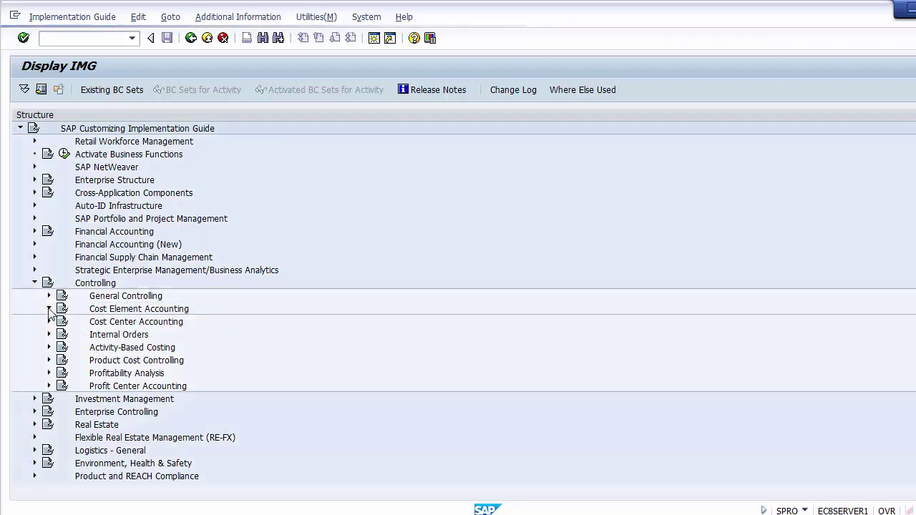
click(49, 309)
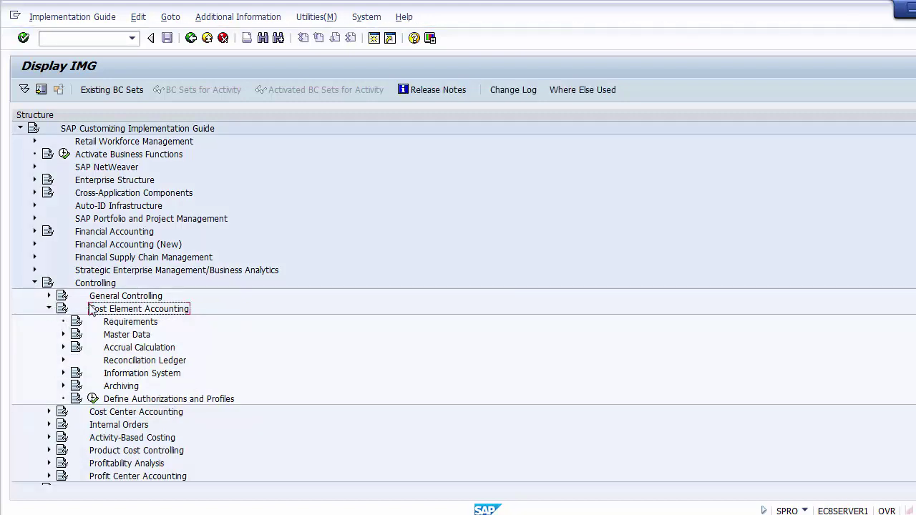
Step: Expand Master Data and Cost Elements under Cost Element Accounting, and execute the Create Cost Elements activity
click(126, 334)
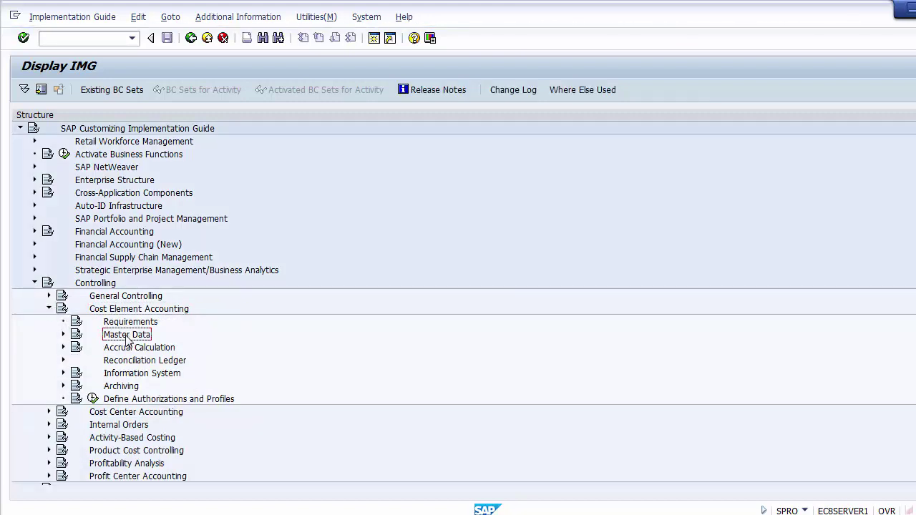
click(63, 334)
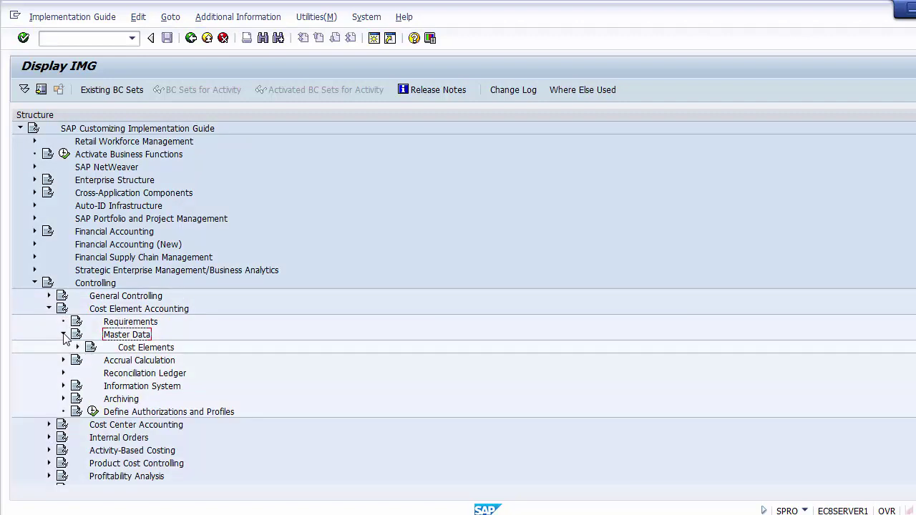
click(133, 350)
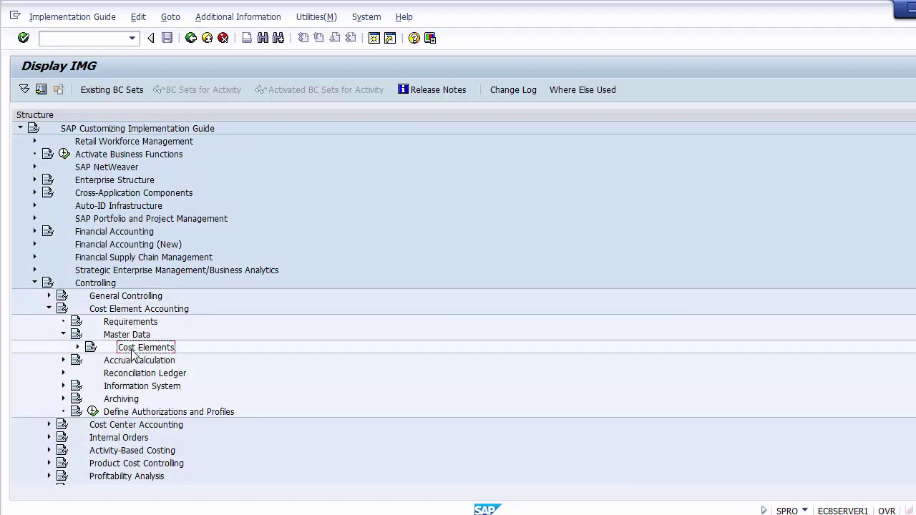
click(78, 347)
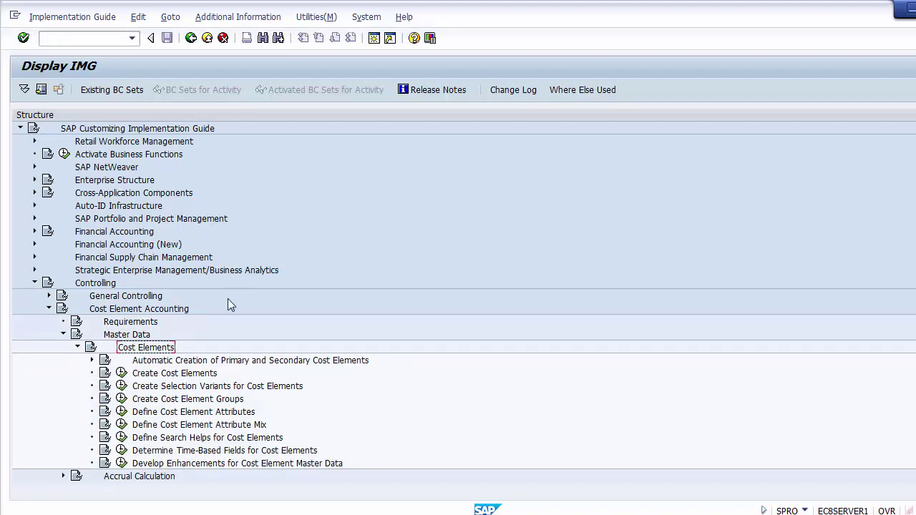
click(206, 374)
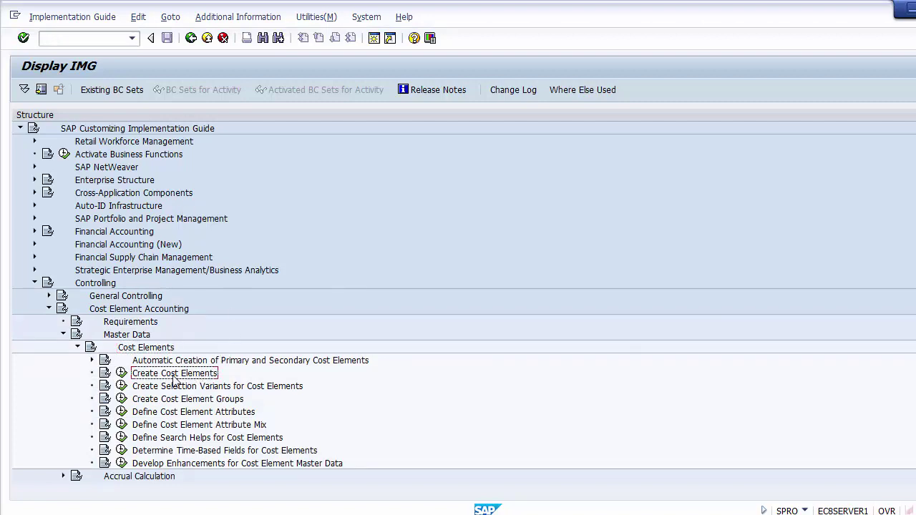
click(122, 373)
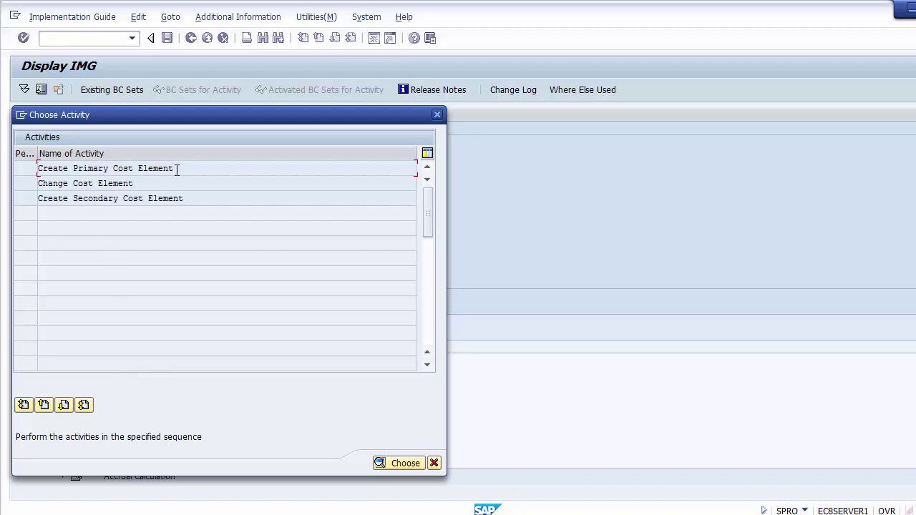
Step: Compare the primary and secondary creation options and open the Create Primary Cost Element activity
drag(178, 169, 25, 179)
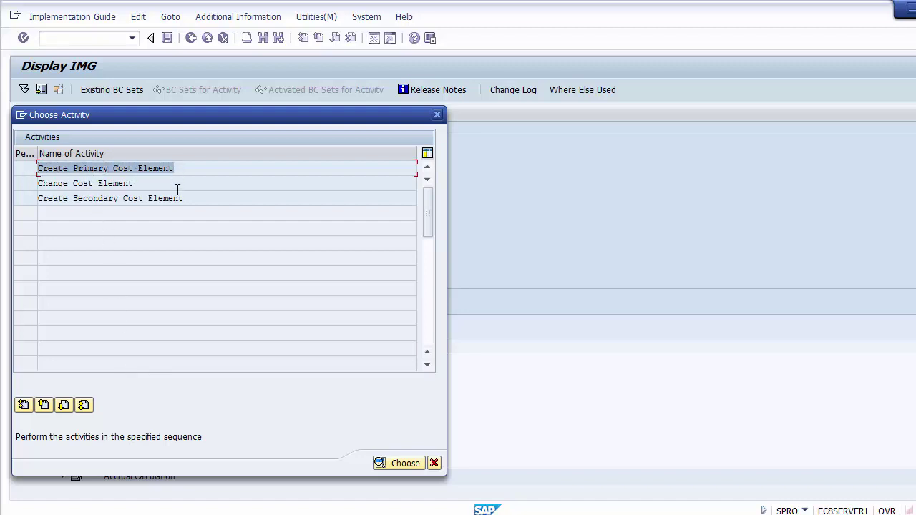
drag(188, 198, 26, 200)
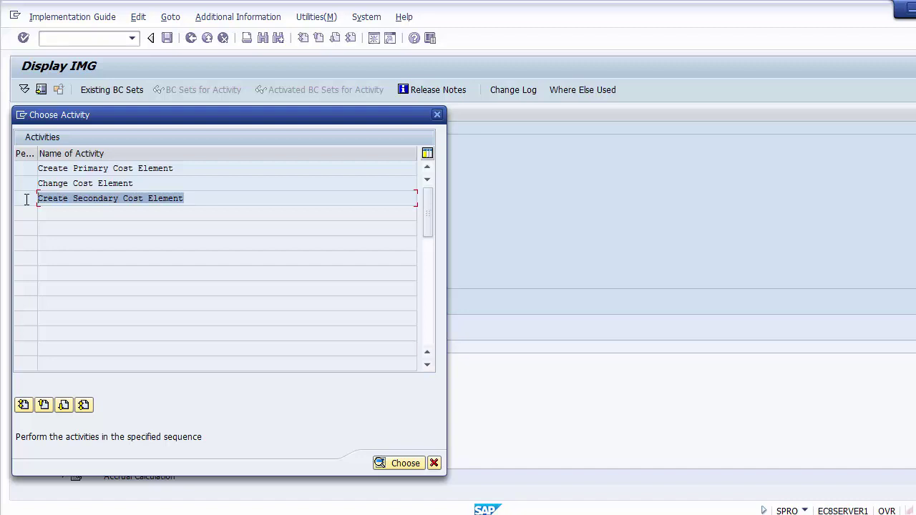
click(106, 168)
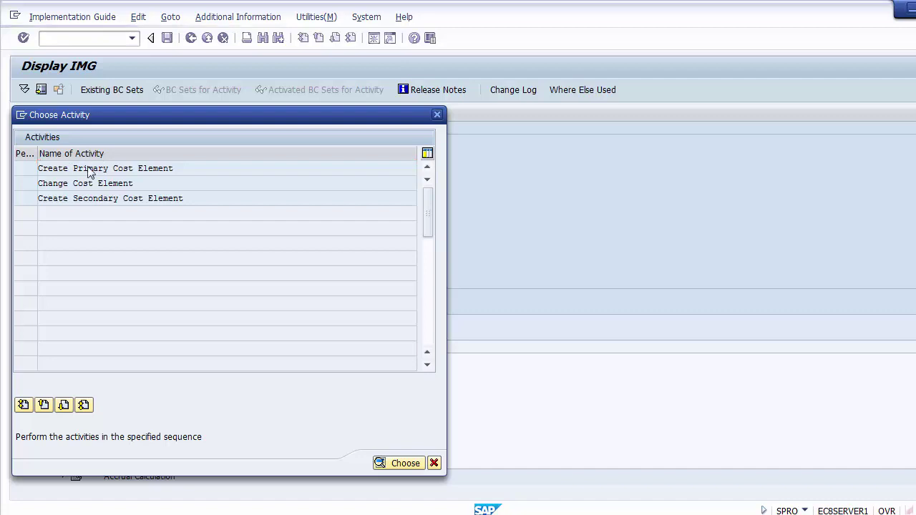
double_click(89, 167)
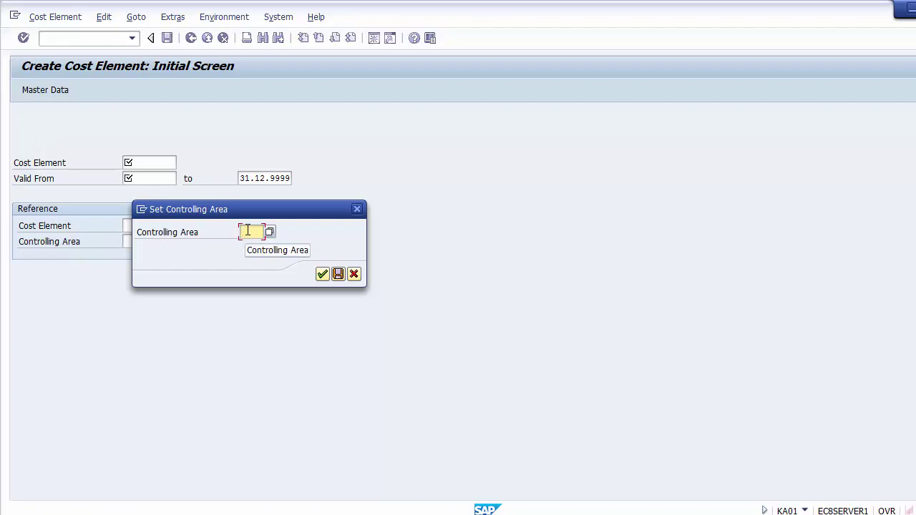
Step: Set the controlling area to Z100 and confirm it
text(Z)
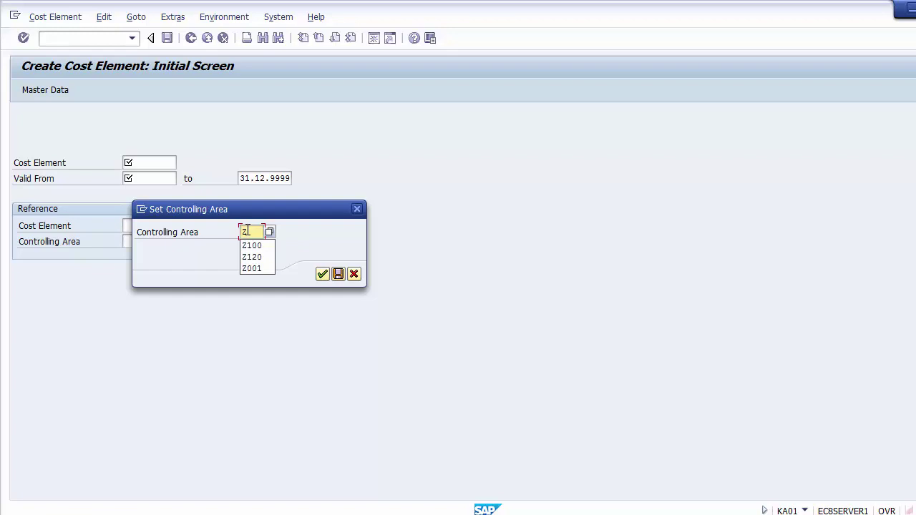
text(100)
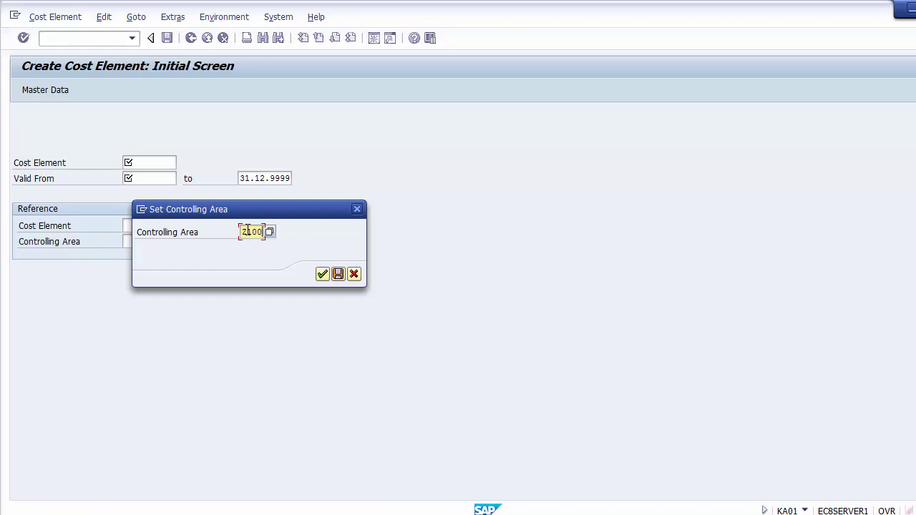
key(Return)
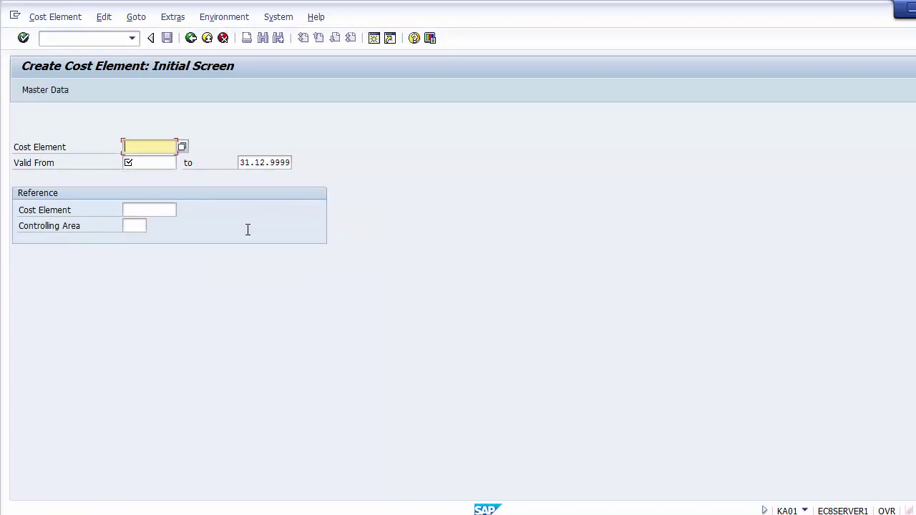
Step: Check the cost element and validity date fields on the initial screen
click(142, 163)
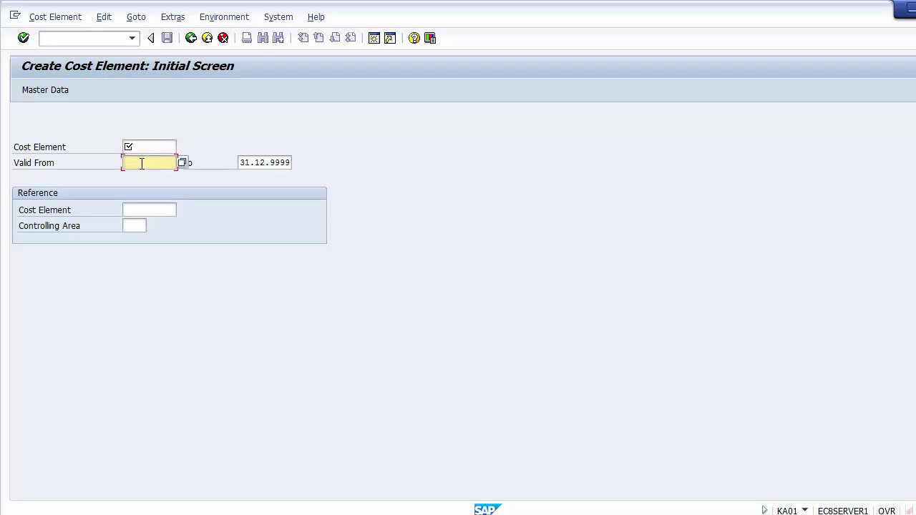
click(281, 163)
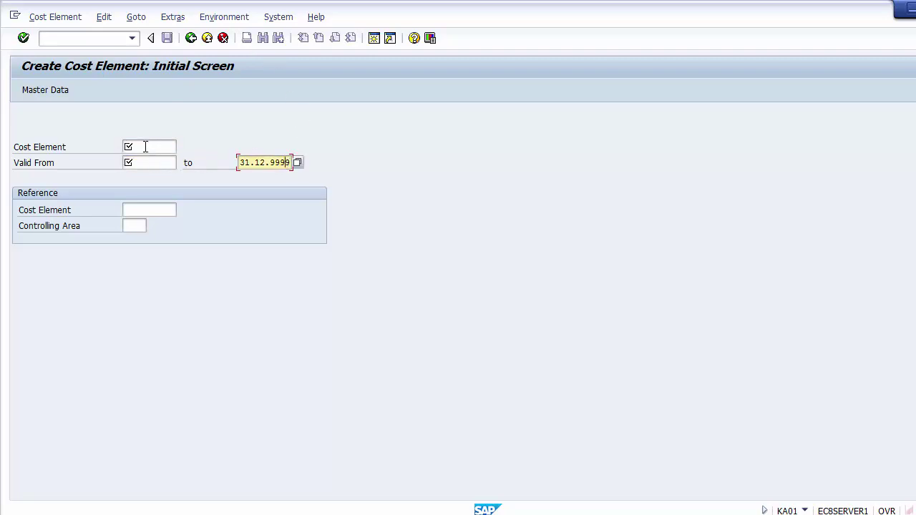
click(145, 146)
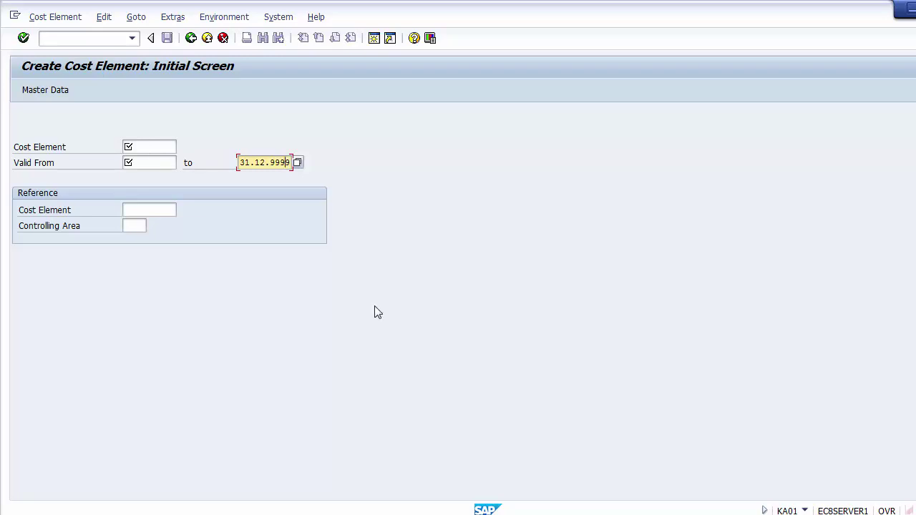
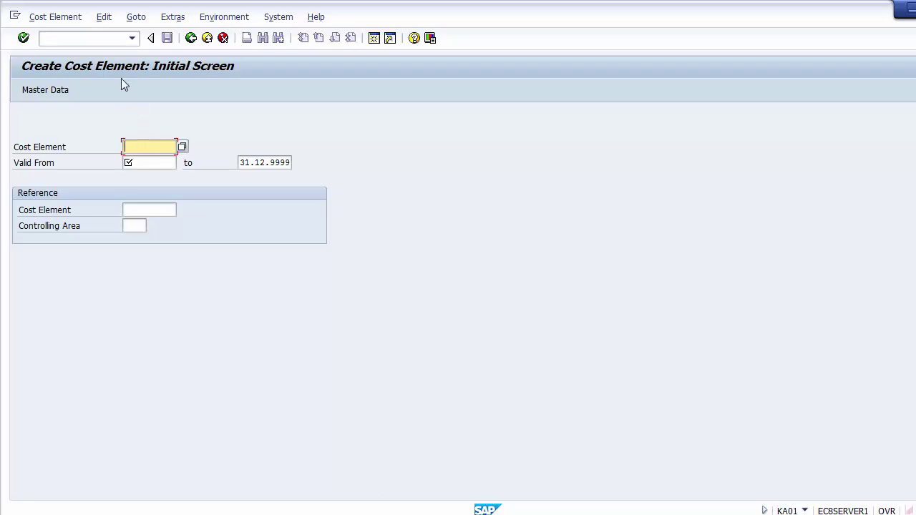
Step: Open a new session, run transaction F.10 and display the account list for chart of accounts 1000
click(372, 40)
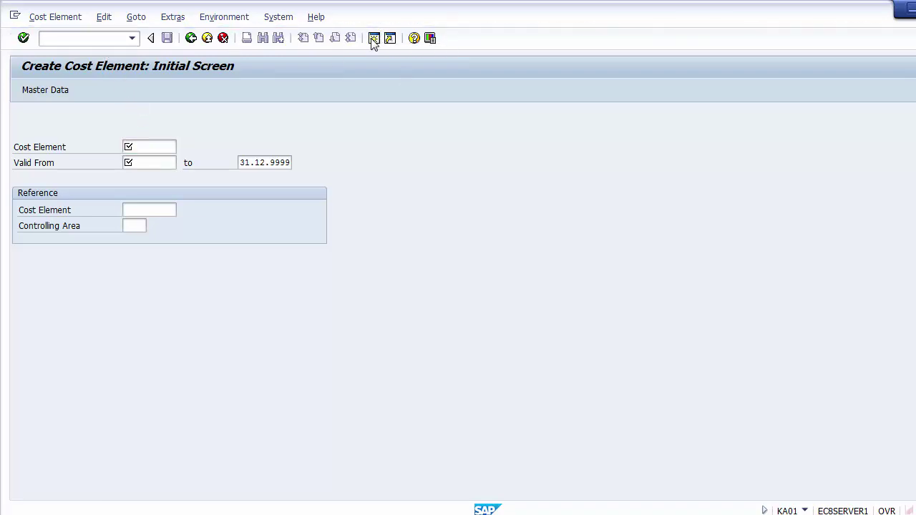
click(78, 37)
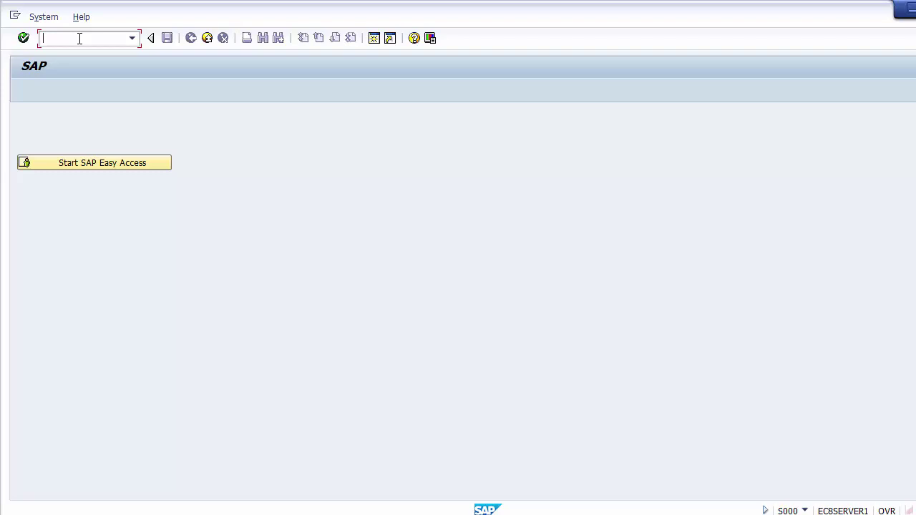
text(F.10)
key(Return)
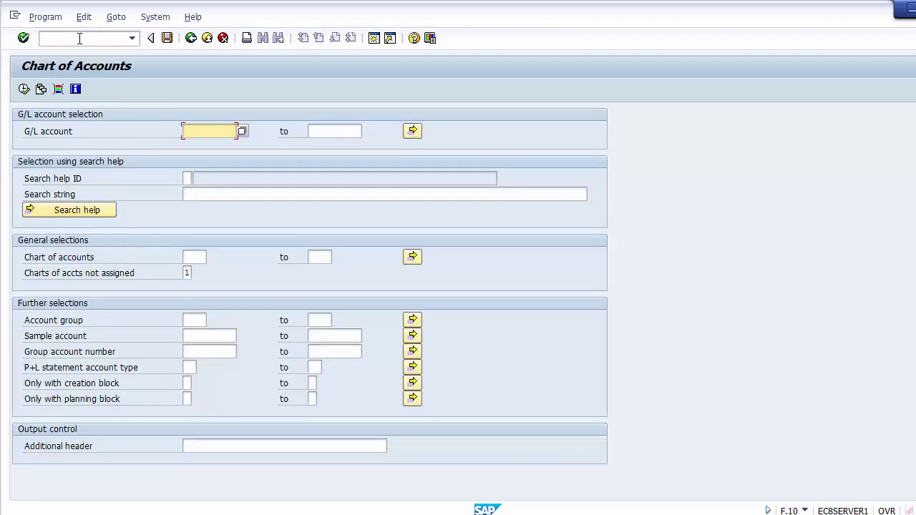
text(1000)
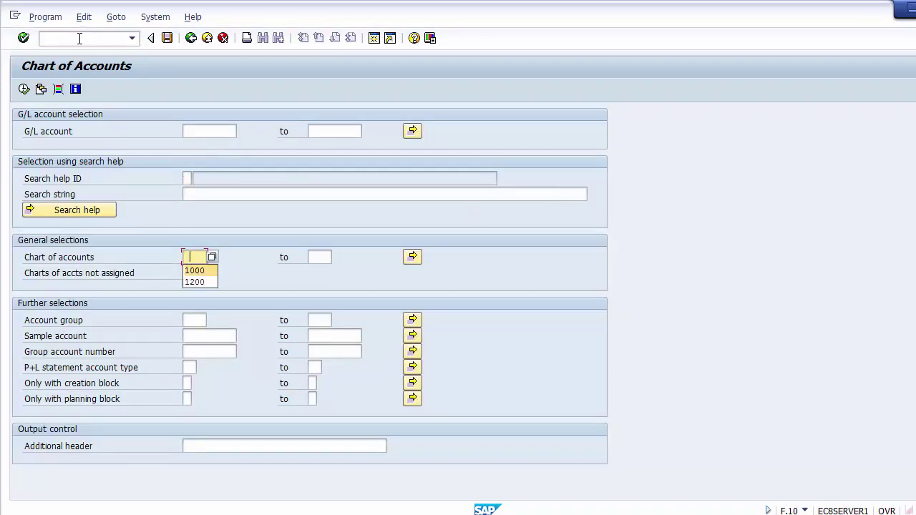
click(24, 89)
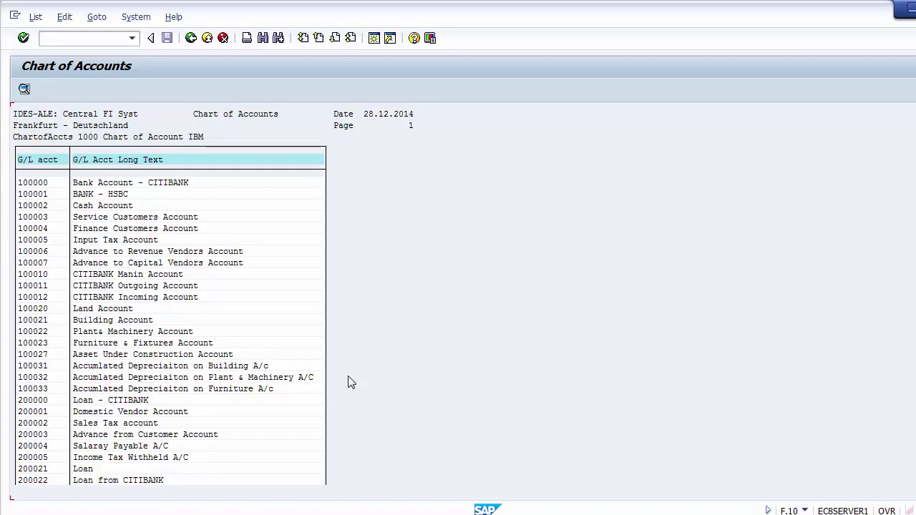
Step: Examine the revenue accounts starting at 300000 and the expense accounts starting at 400000 in the chart of accounts
scroll(349, 377, down, 5)
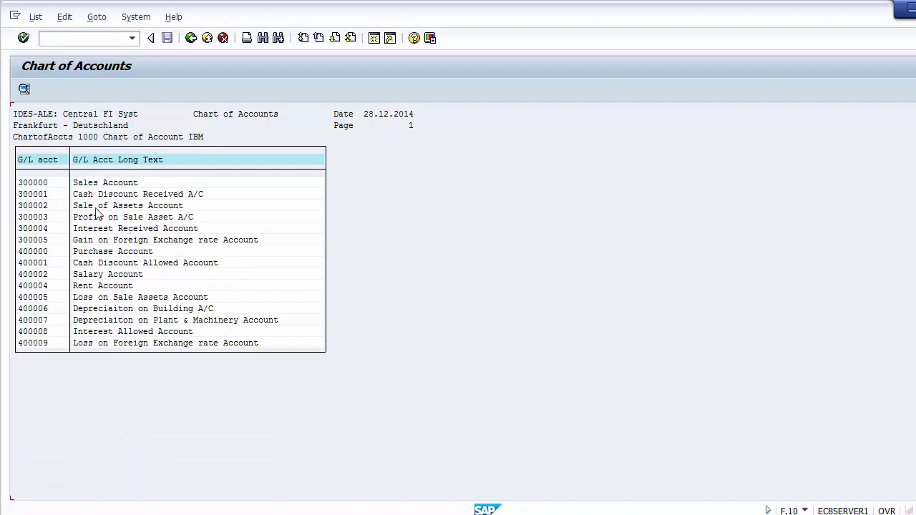
click(35, 252)
click(35, 298)
click(30, 343)
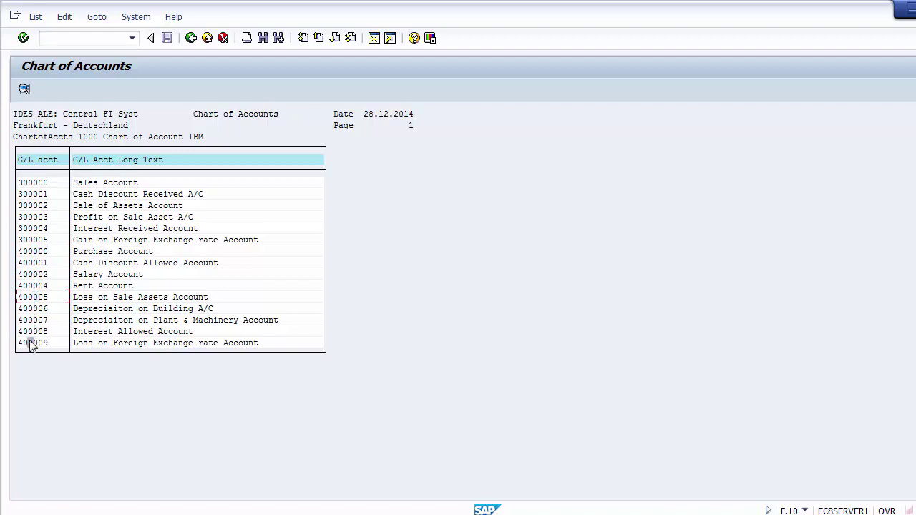
click(24, 252)
click(25, 183)
click(41, 184)
click(34, 251)
Step: Copy G/L account number 400001 from the chart of accounts and paste it as the cost element to create
key(ctrl+y)
drag(17, 260, 56, 263)
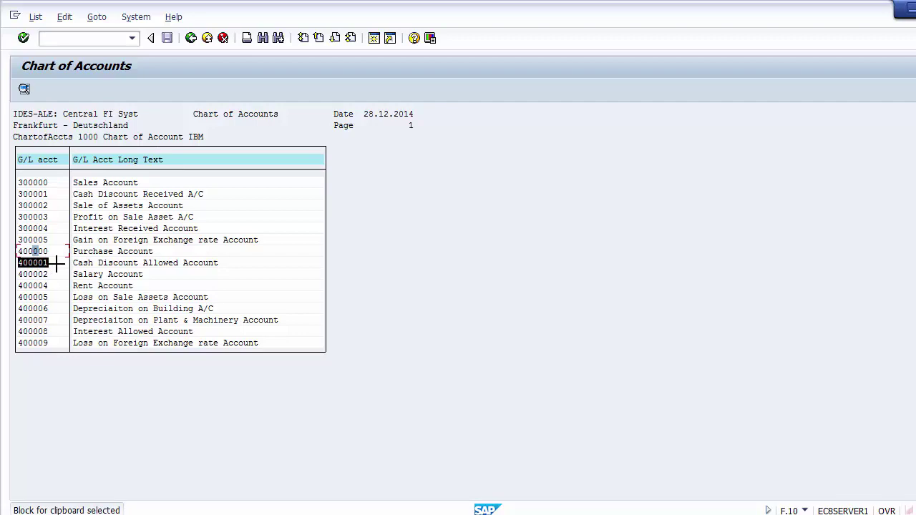
key(ctrl+c)
key(alt+Tab)
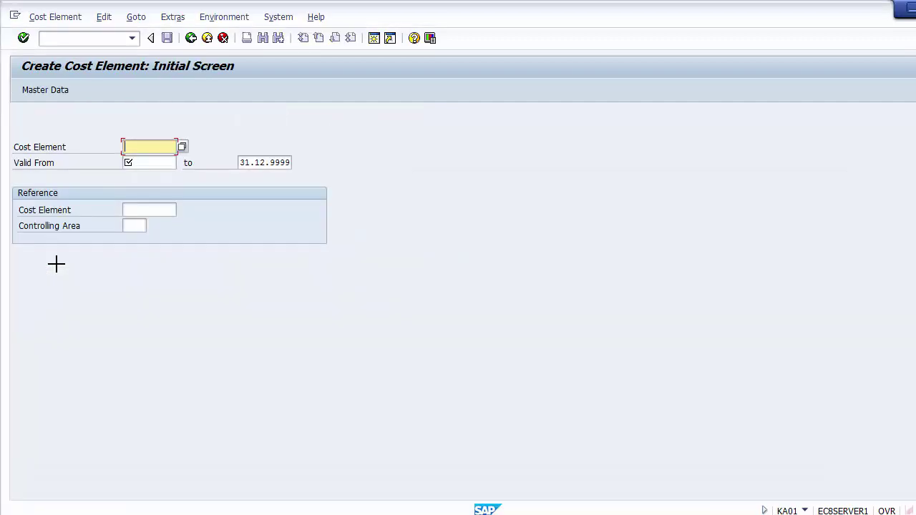
key(alt+Tab)
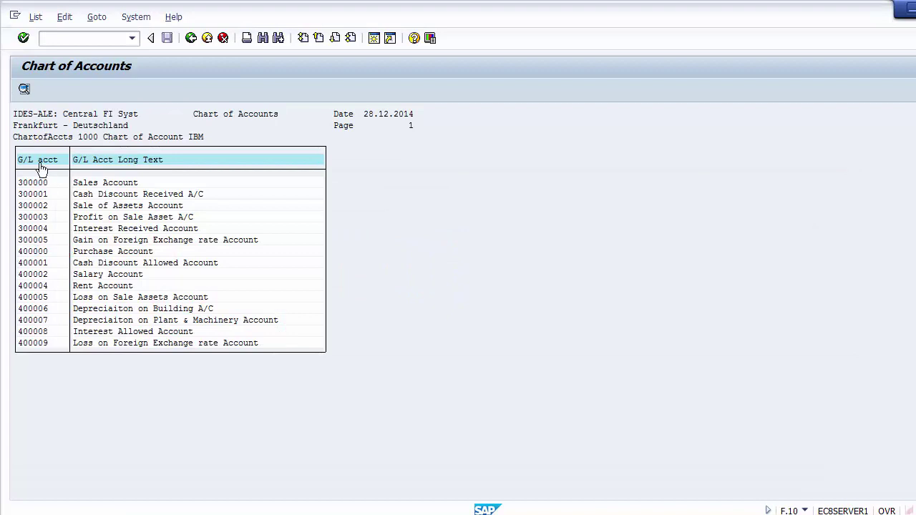
click(40, 162)
click(31, 275)
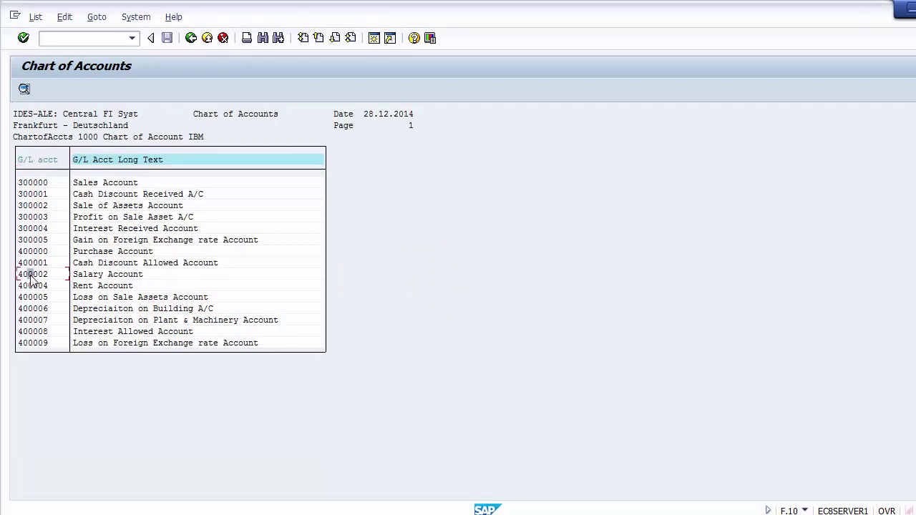
key(alt+Tab)
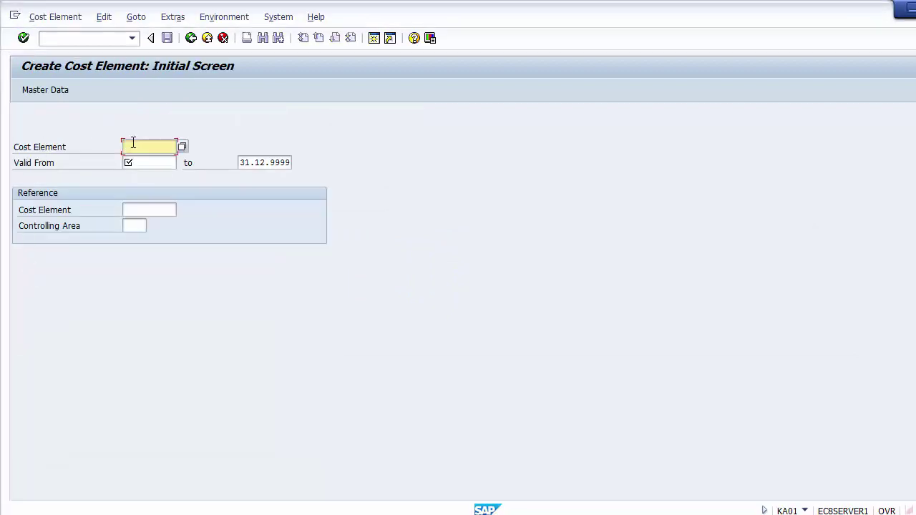
key(ctrl+v)
Step: Return to the chart of accounts list and examine the Purchase Account entry
key(alt+Tab)
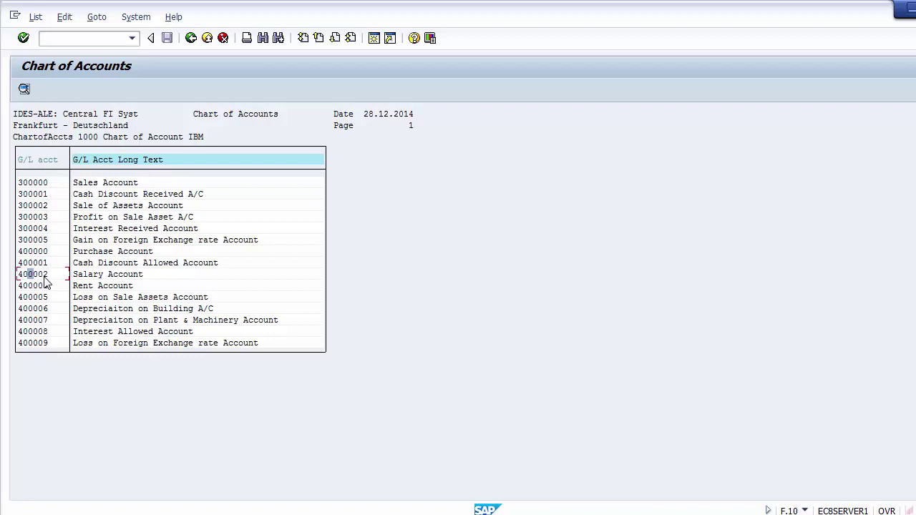
click(80, 253)
click(45, 251)
click(94, 252)
click(22, 252)
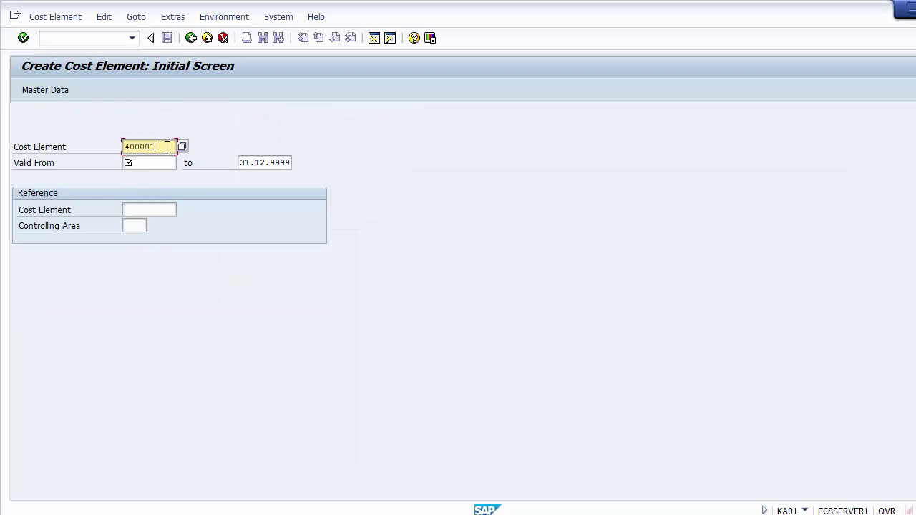
Step: Enter 01042014 as the Valid From date of the cost element and check its validity end date
click(166, 162)
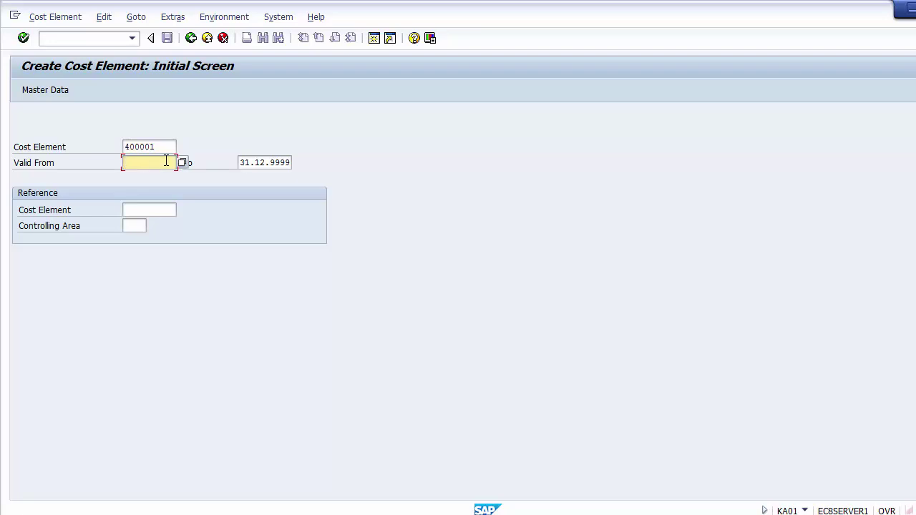
text(01042014)
click(244, 162)
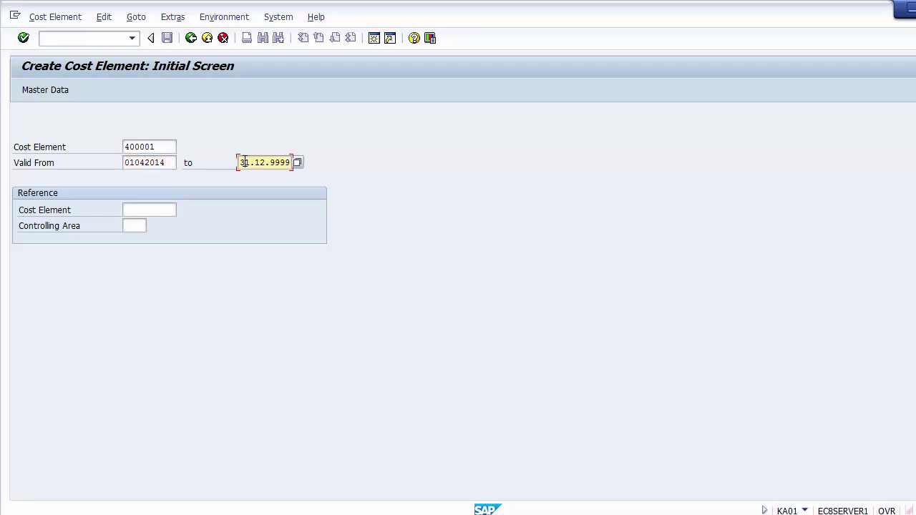
click(161, 147)
click(259, 164)
drag(239, 163, 292, 166)
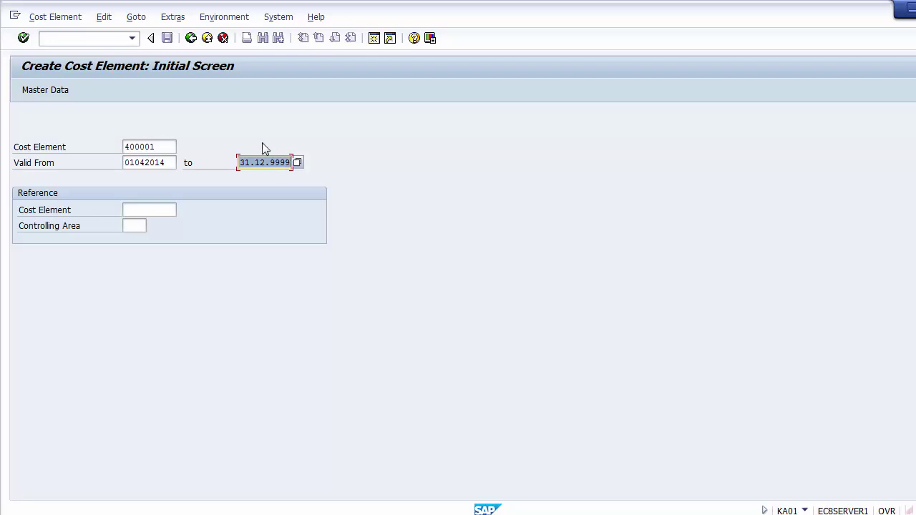
click(240, 163)
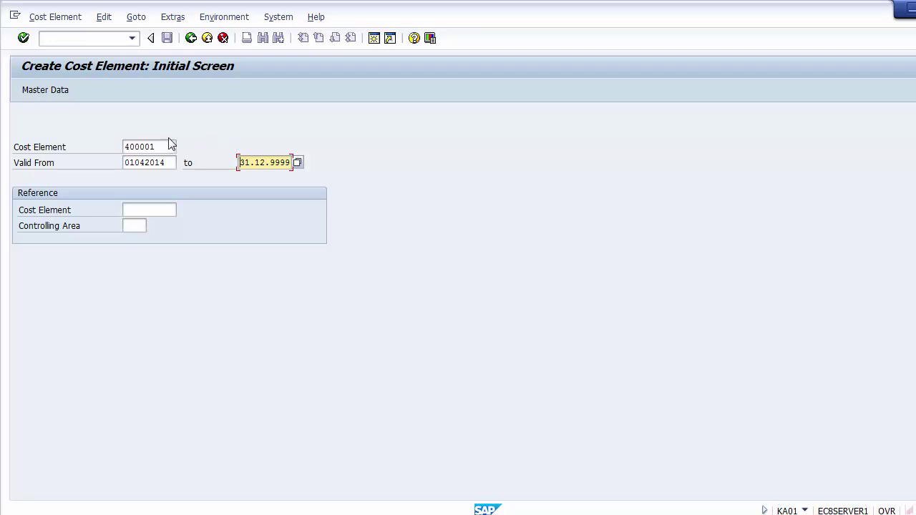
Step: Check the cost element number and validity dates, and continue to the basic data of the new cost element
drag(166, 146, 113, 146)
drag(172, 163, 125, 165)
drag(239, 163, 295, 162)
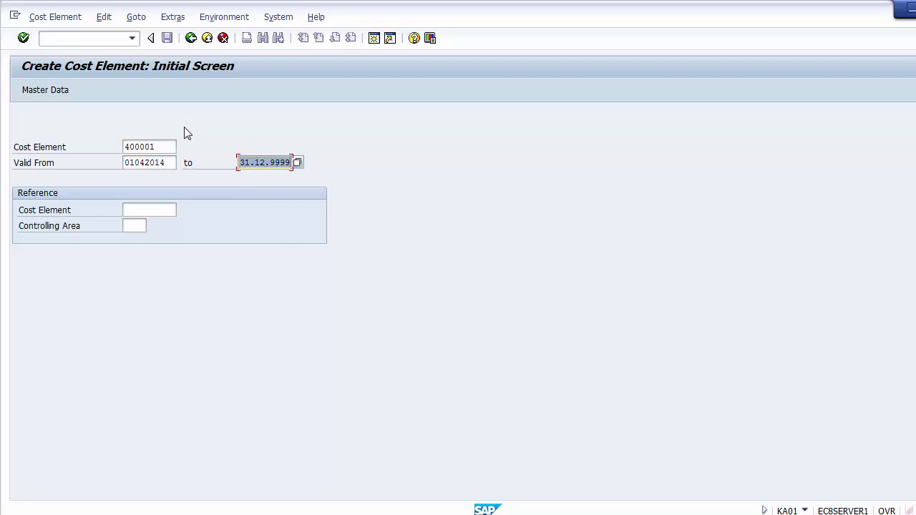
key(Return)
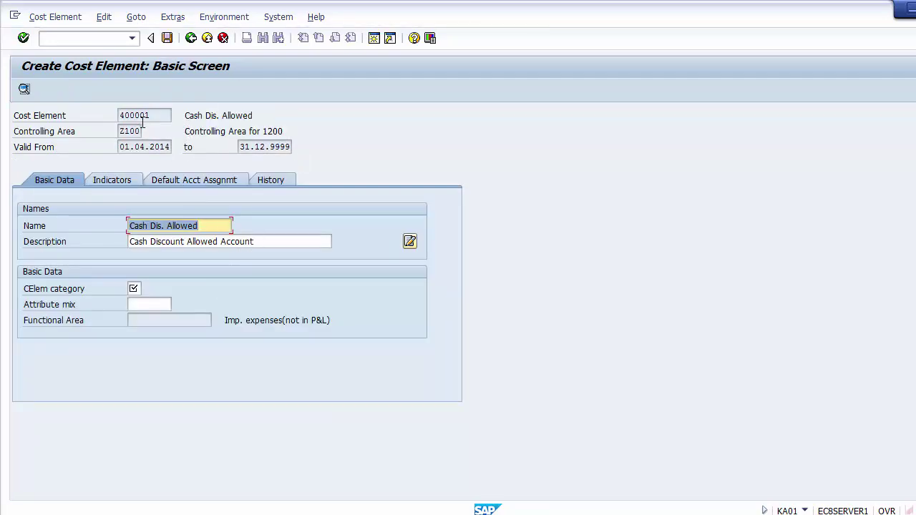
Step: Compare the cost element's number, name and description with the Cash Discount Allowed Account entry in the chart of accounts
drag(163, 116, 122, 117)
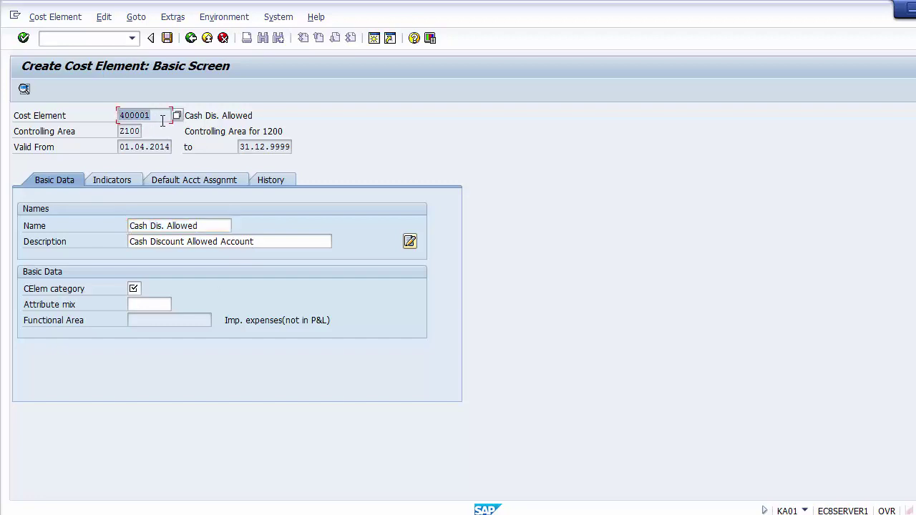
drag(183, 115, 290, 109)
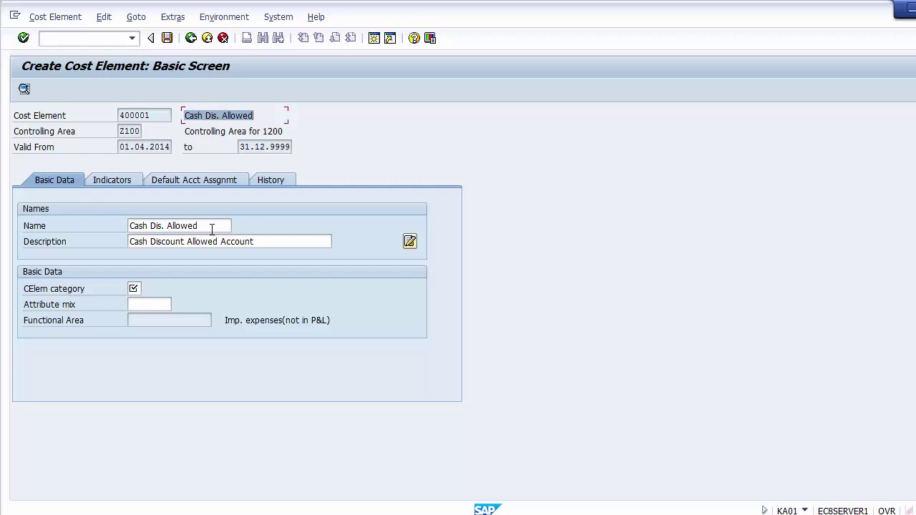
drag(214, 227, 93, 227)
drag(262, 237, 93, 231)
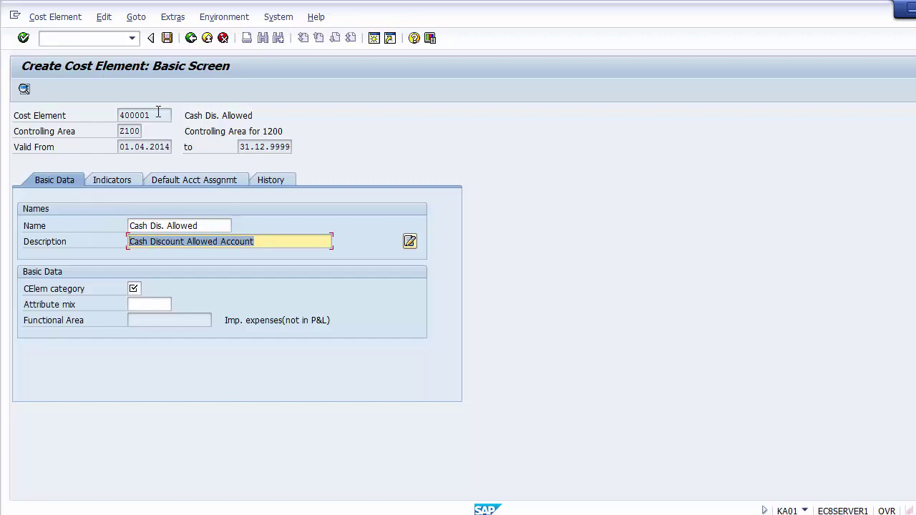
drag(161, 114, 85, 114)
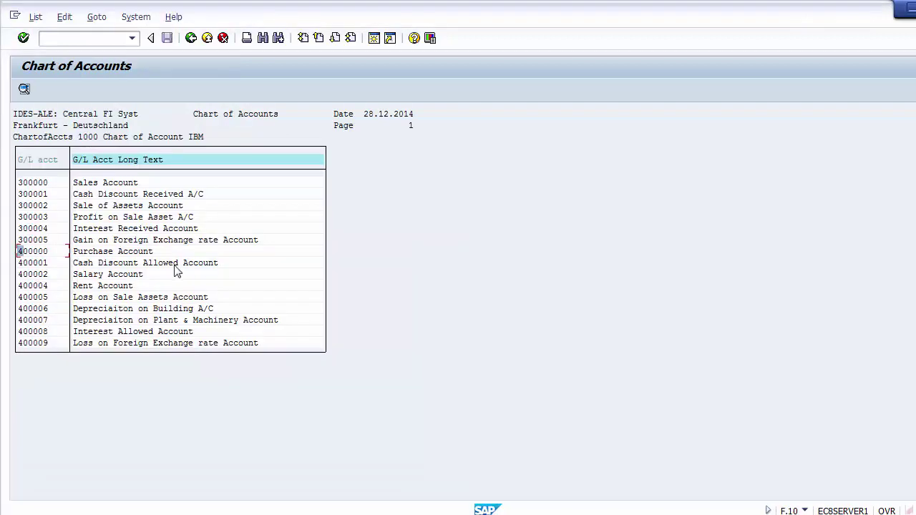
click(51, 264)
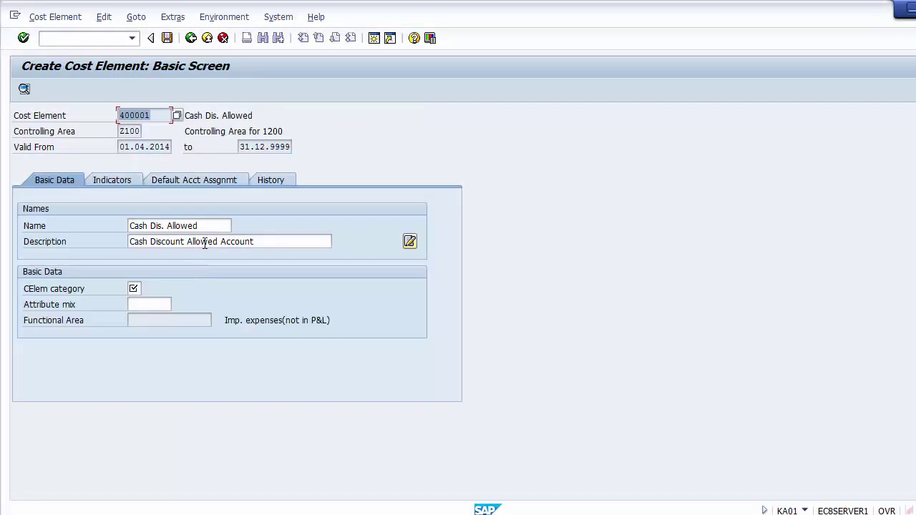
drag(276, 239, 101, 247)
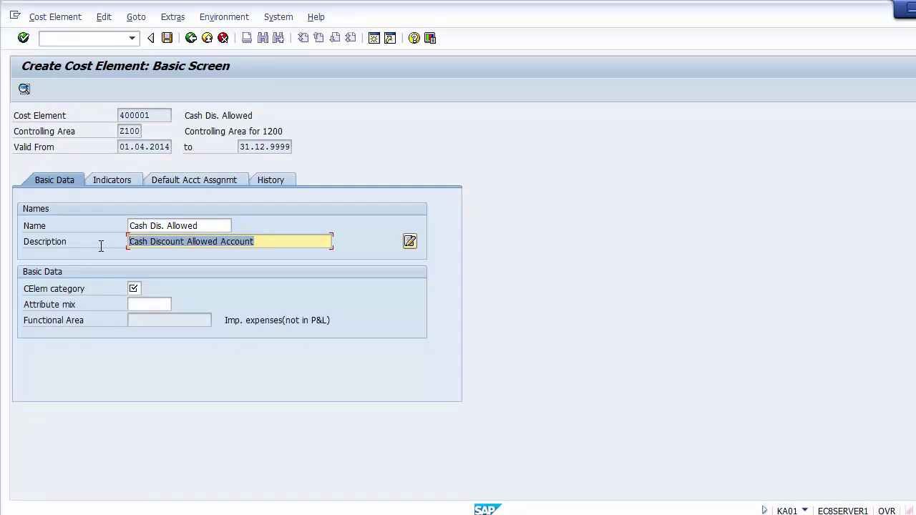
Step: Review the available cost element categories and set the category to 1, Primary costs/cost-reducing revenues
click(135, 290)
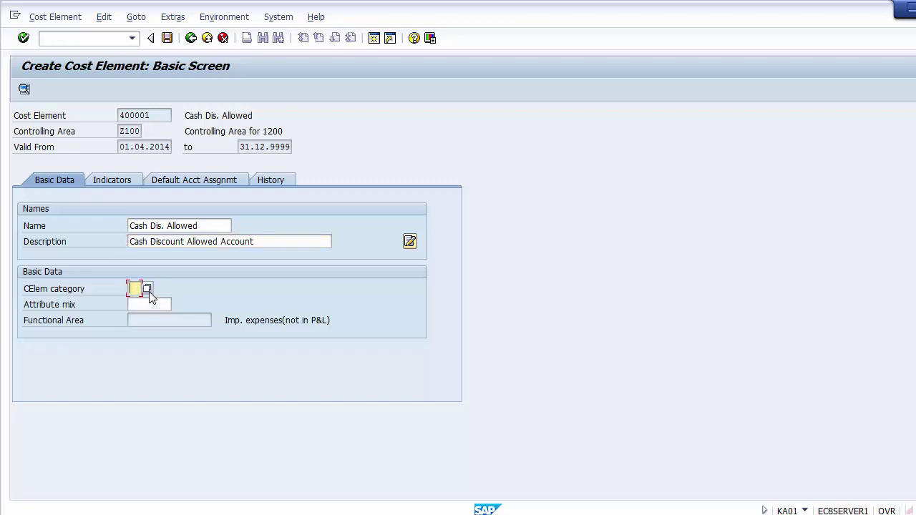
text(01)
key(Return)
key(F4)
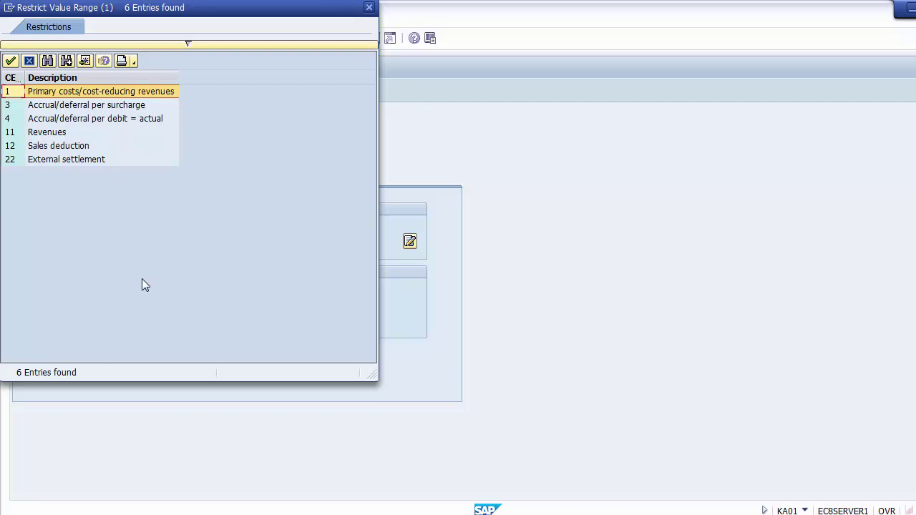
click(85, 119)
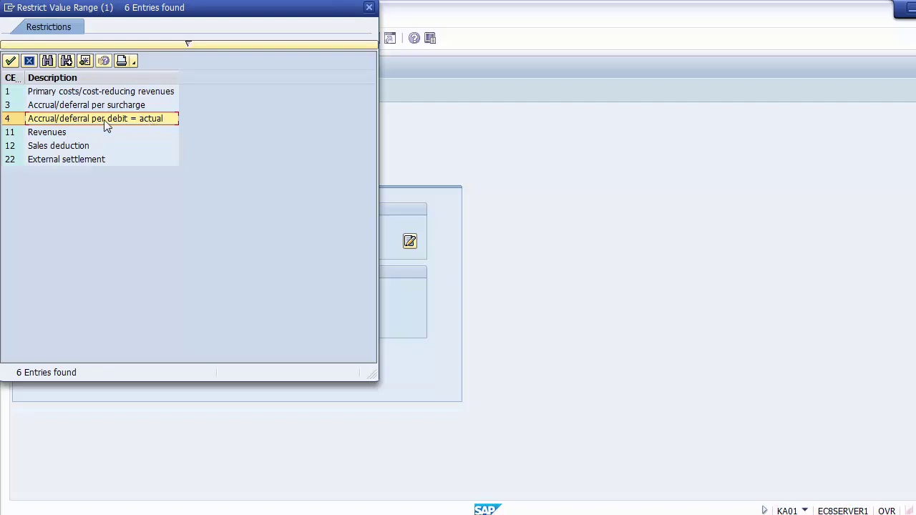
click(52, 138)
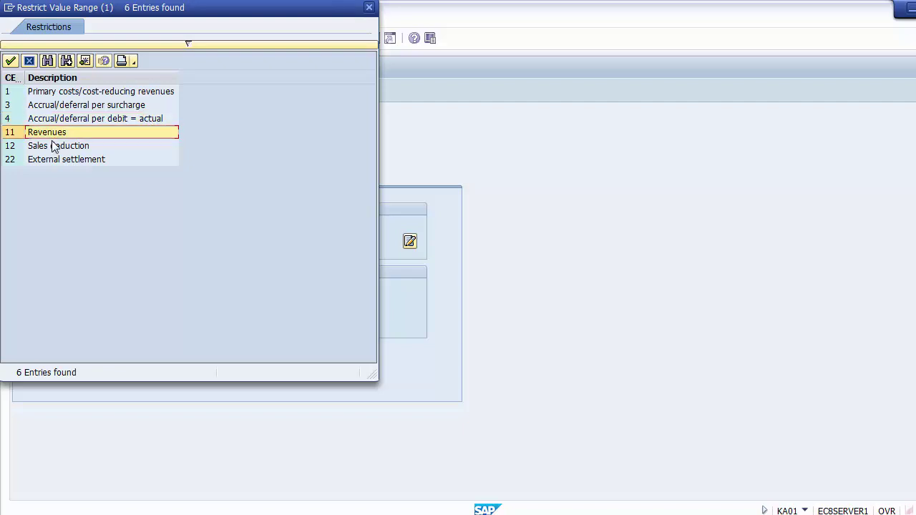
click(57, 149)
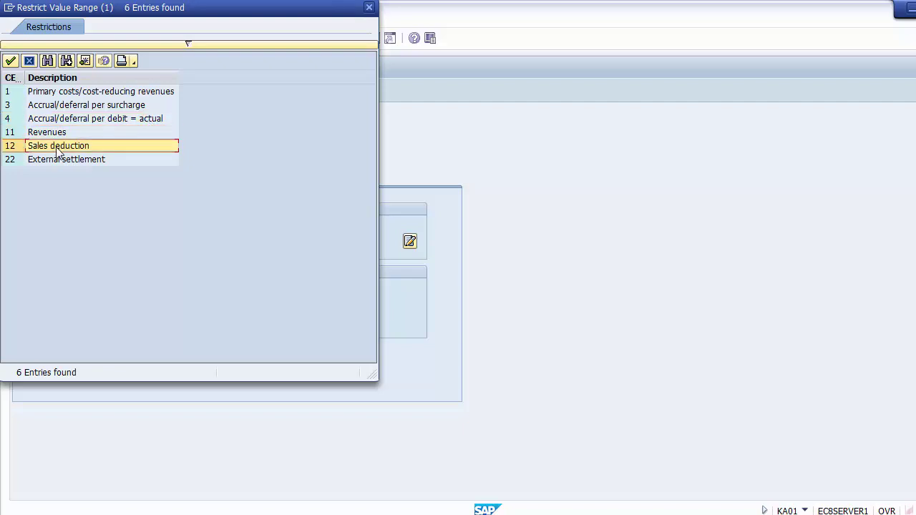
click(90, 161)
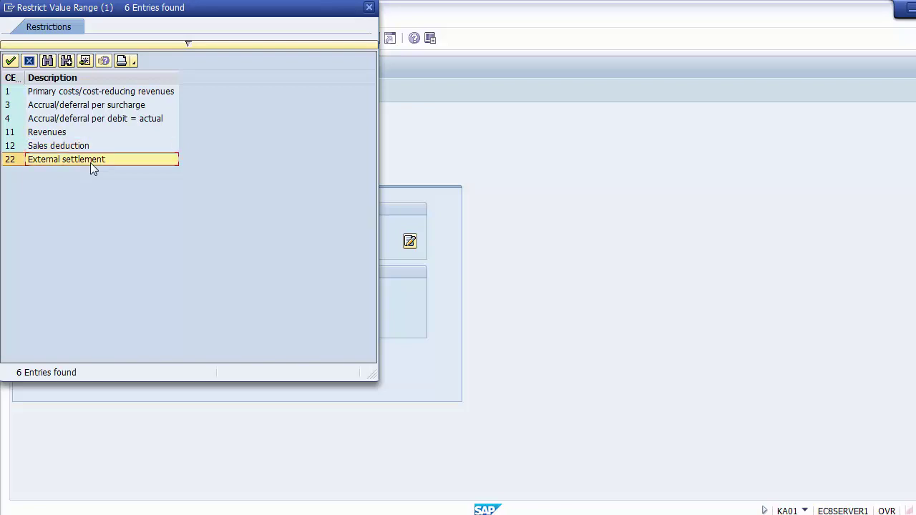
click(75, 94)
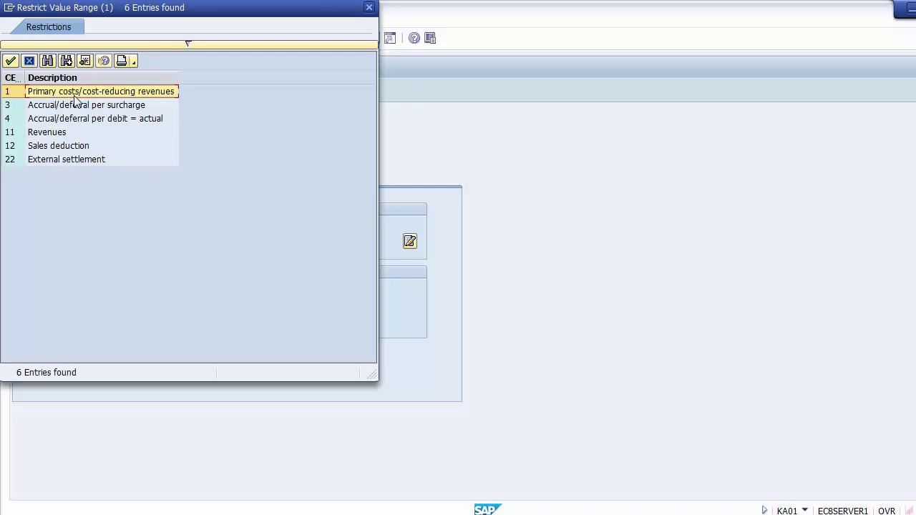
click(64, 130)
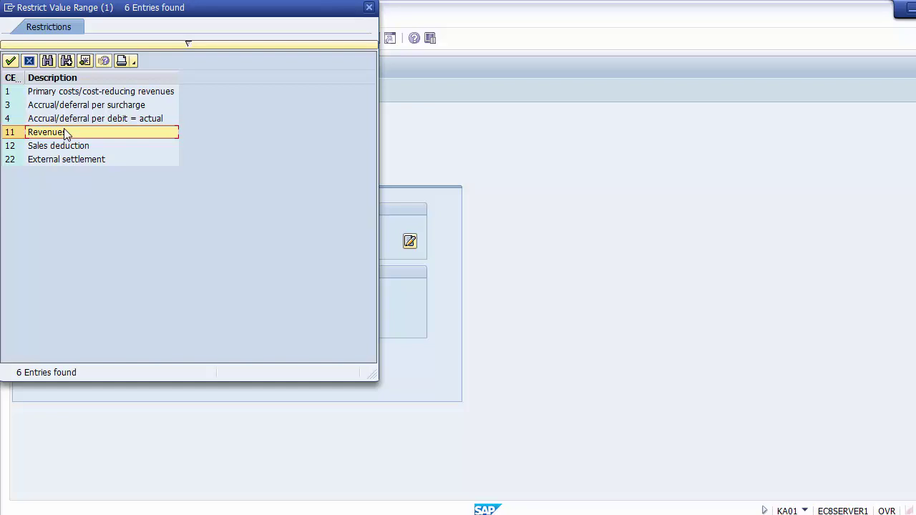
click(42, 92)
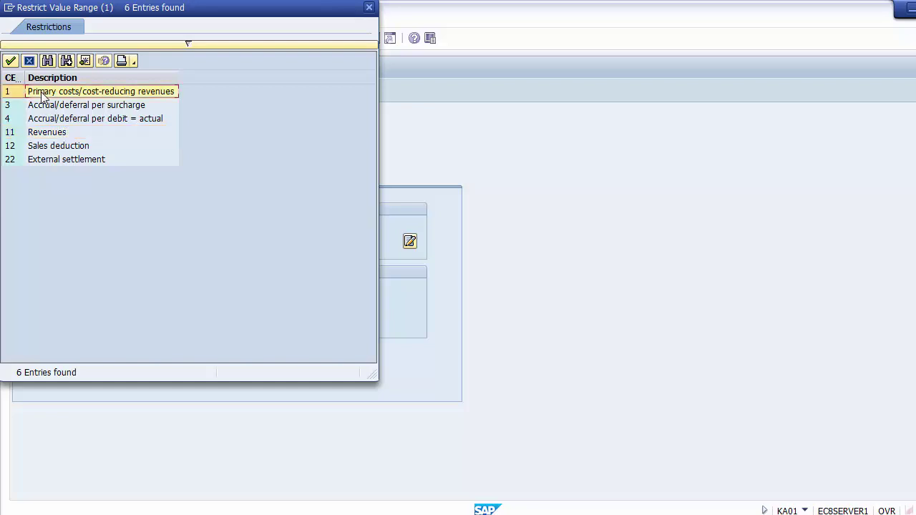
double_click(42, 93)
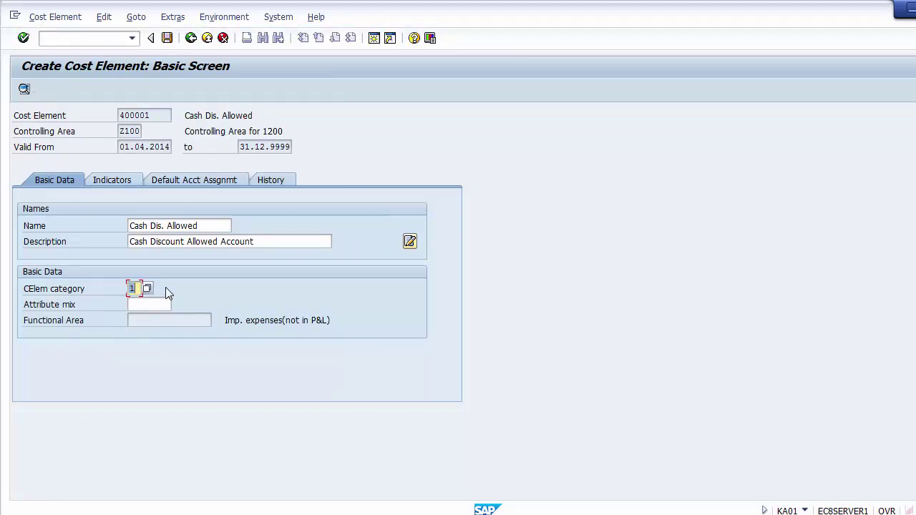
drag(139, 289, 131, 288)
click(119, 291)
Step: Review the cost element's consumption quantity indicators and default account assignment, and return to the category in its basic data
click(111, 179)
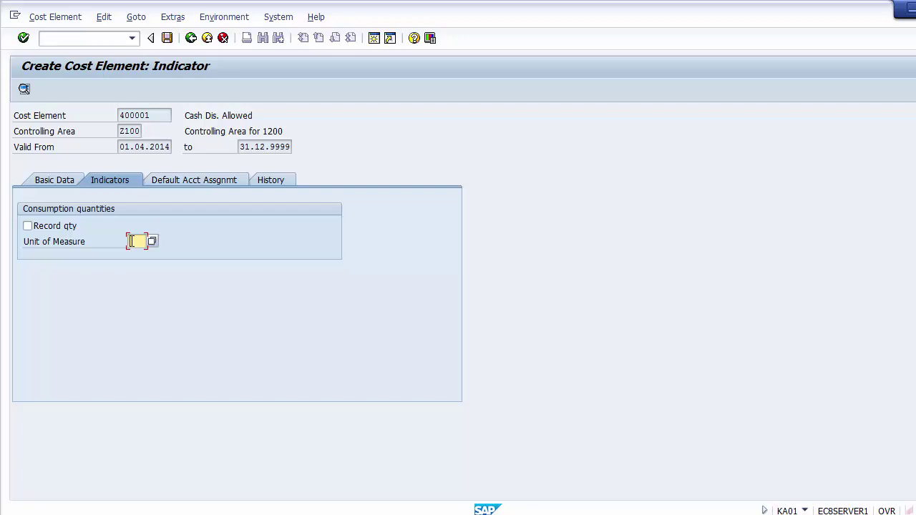
click(204, 182)
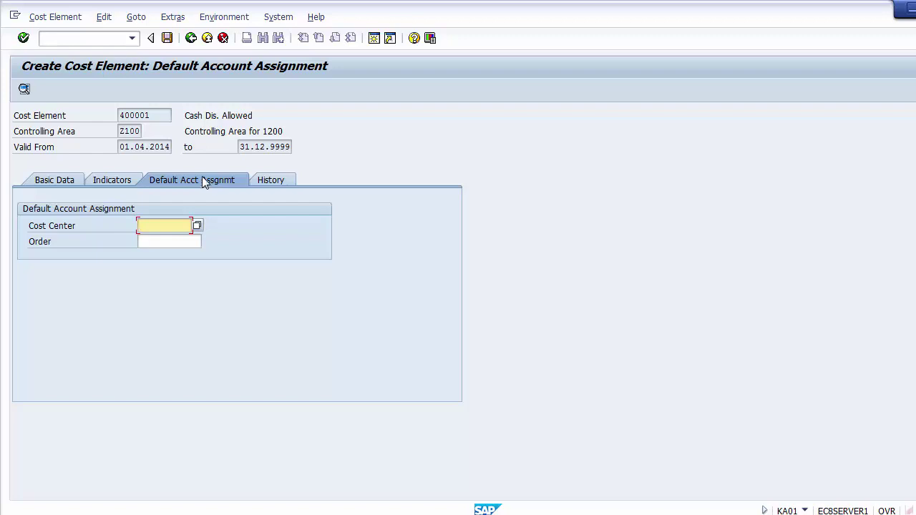
click(46, 180)
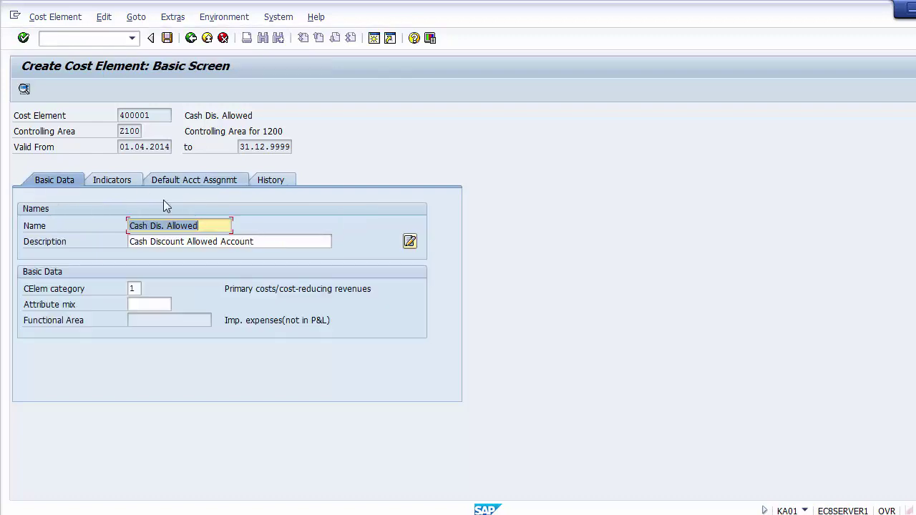
click(95, 287)
click(133, 288)
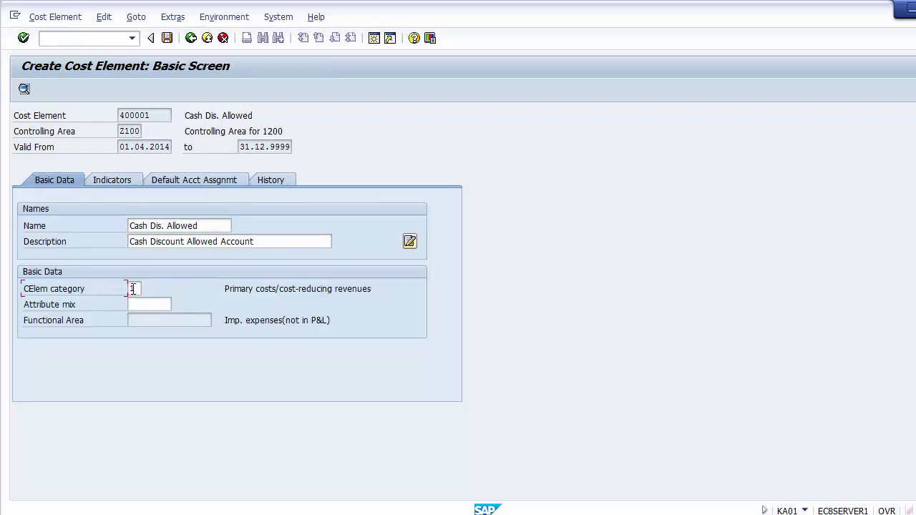
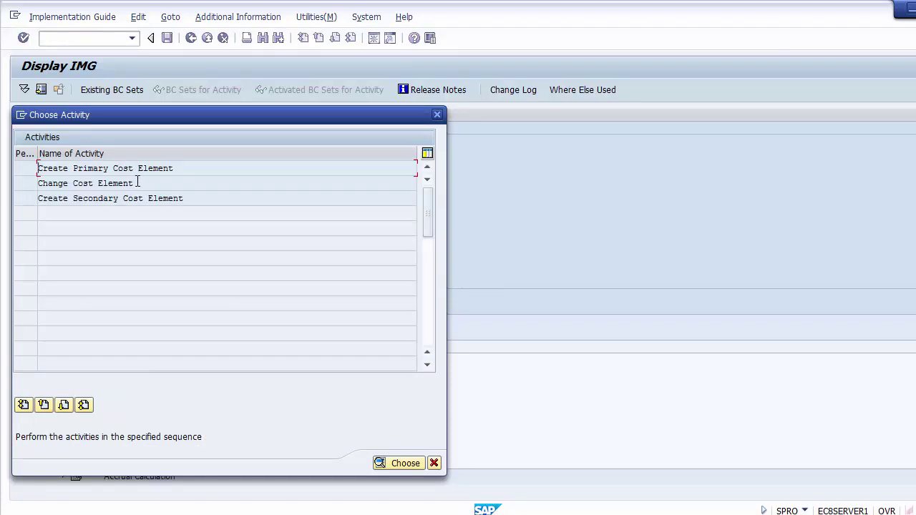
Step: Start the Change Cost Element activity and clear the prefilled cost element number
click(75, 184)
double_click(77, 184)
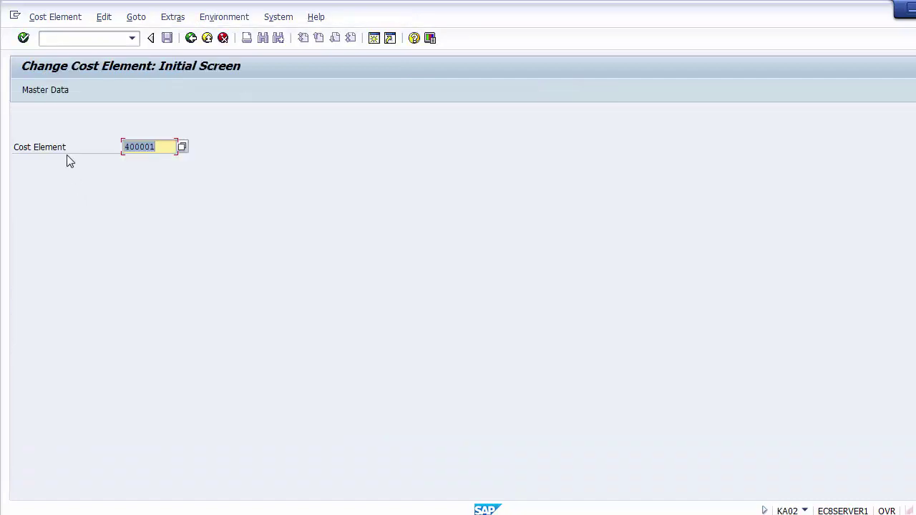
key(Delete)
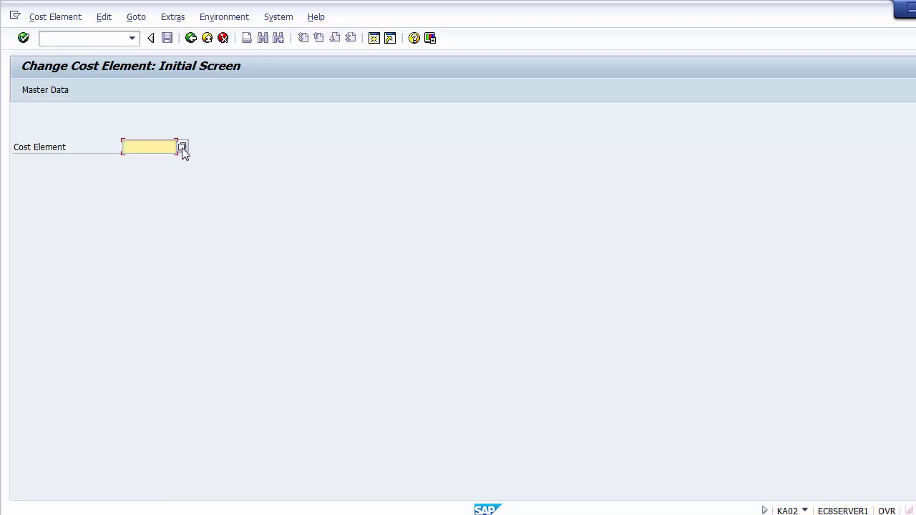
Step: List the existing cost elements in chart of accounts 1000, widen the number column and examine the Cash Dis. Allowed entry
click(182, 148)
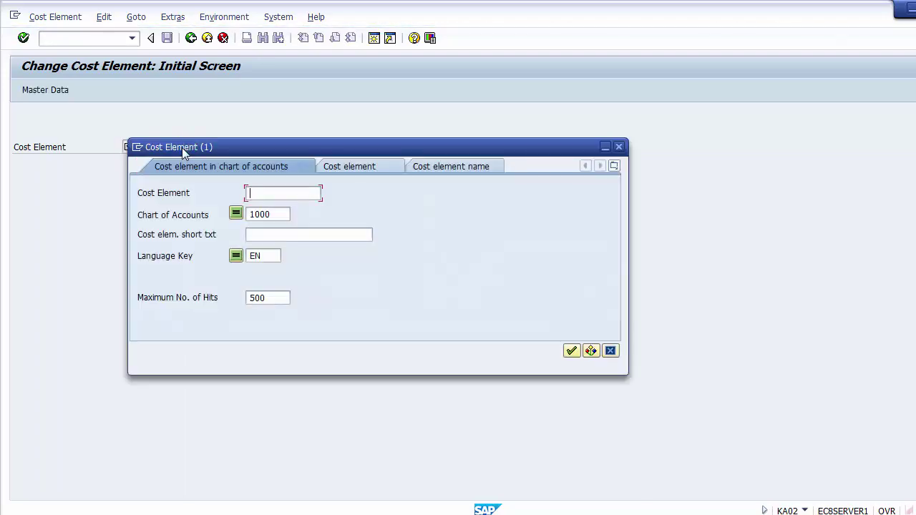
click(282, 214)
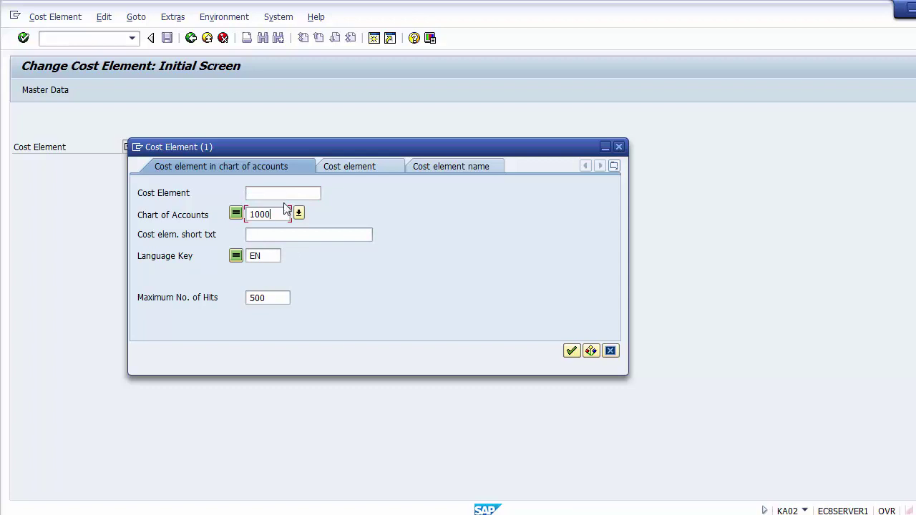
click(572, 351)
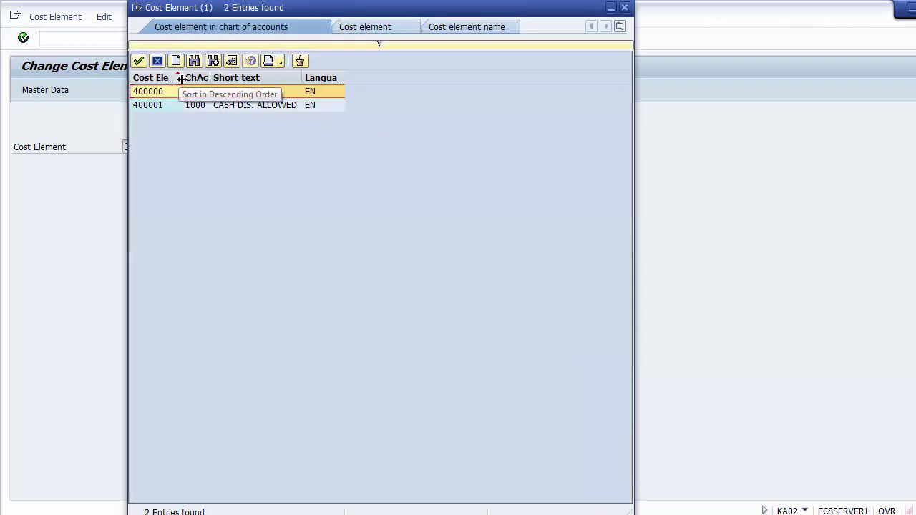
drag(183, 79, 245, 91)
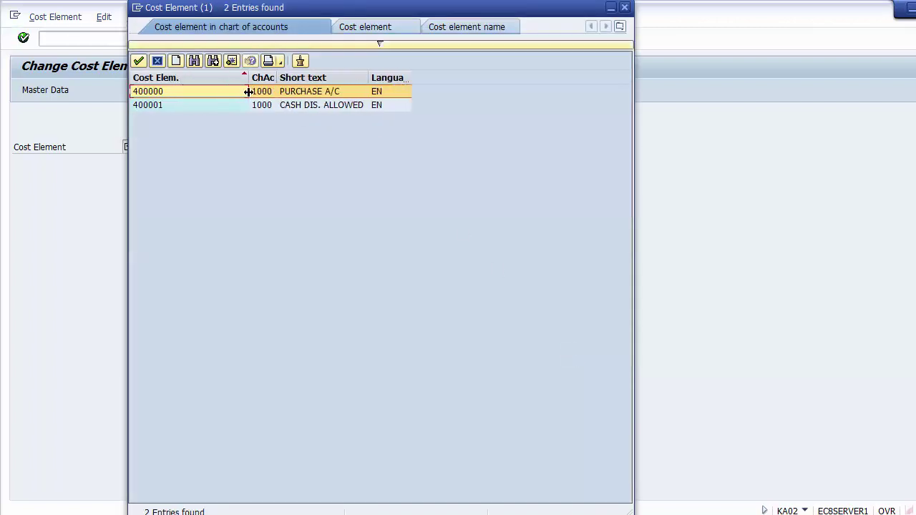
click(295, 108)
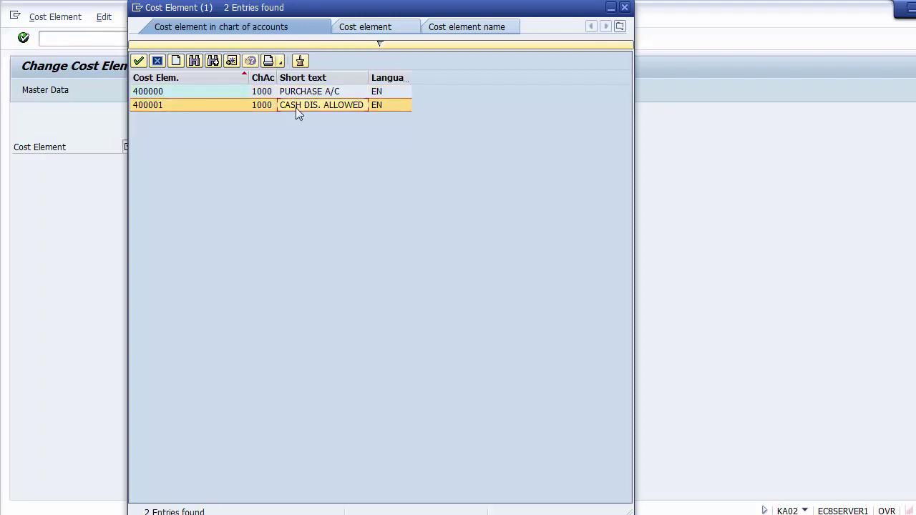
Step: Examine the expense accounts from Salary Account onward in the chart of accounts, and return to the list of existing cost elements
mouse_move(340, 465)
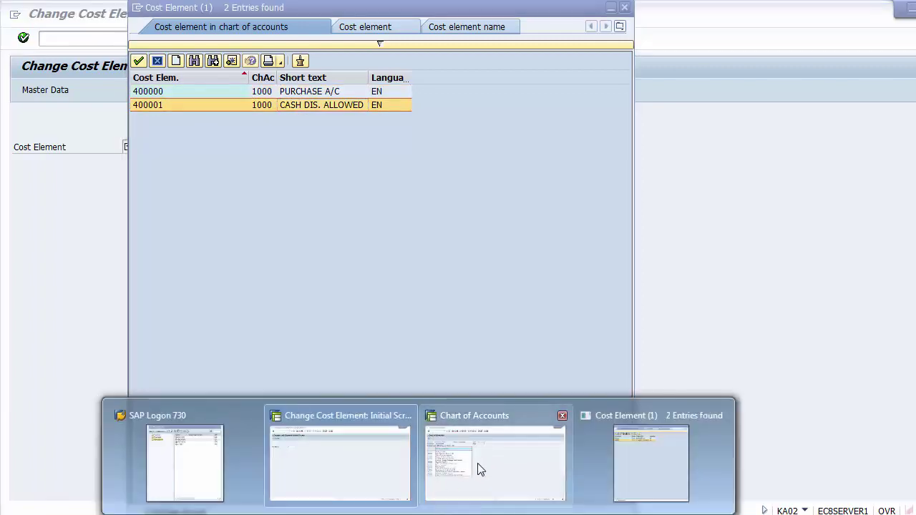
click(477, 463)
click(96, 274)
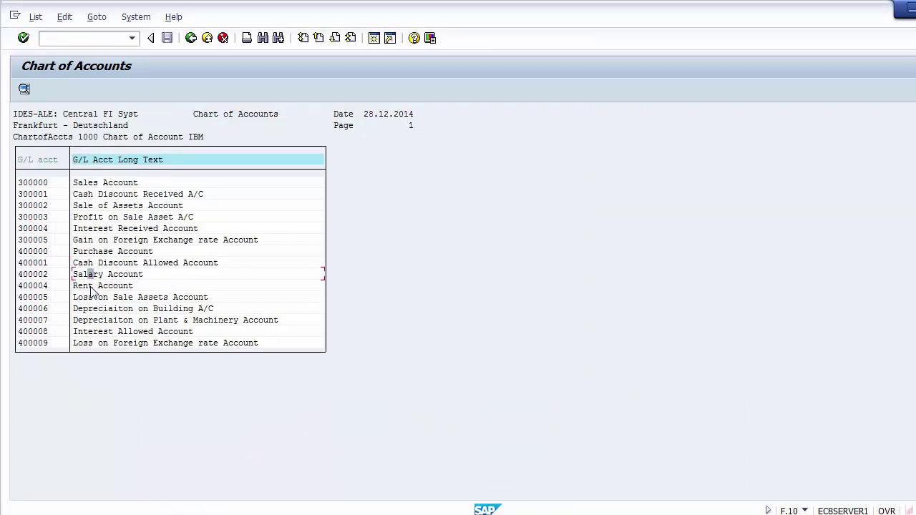
click(90, 297)
click(94, 309)
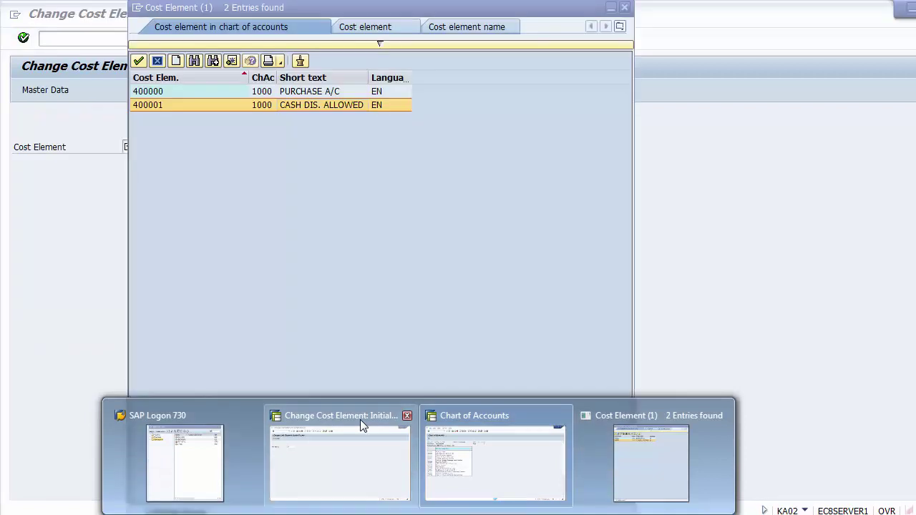
click(360, 419)
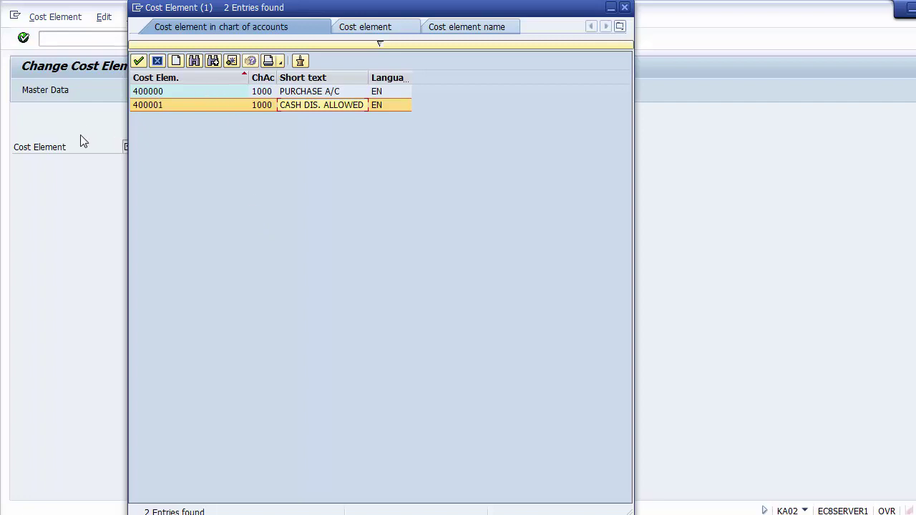
drag(165, 15, 315, 22)
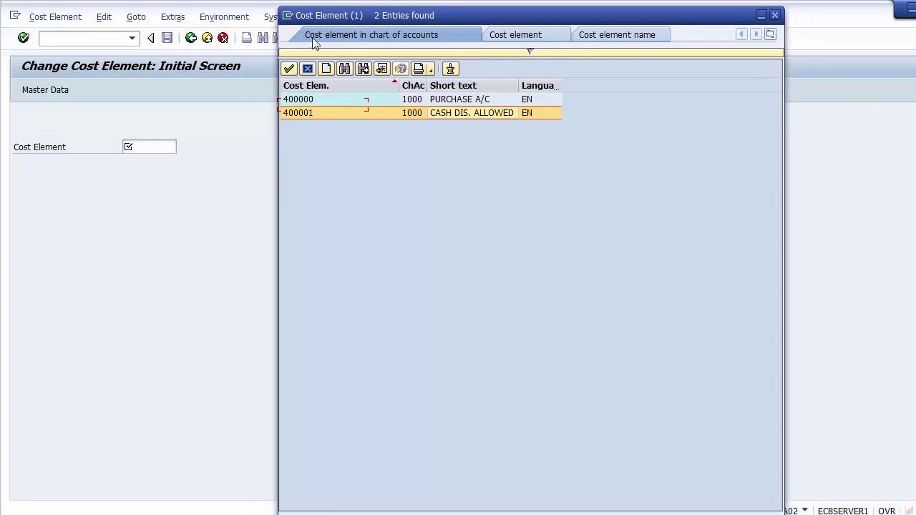
Step: Choose existing cost element 400001, Cash Dis. Allowed, and open its master data for changing
double_click(308, 112)
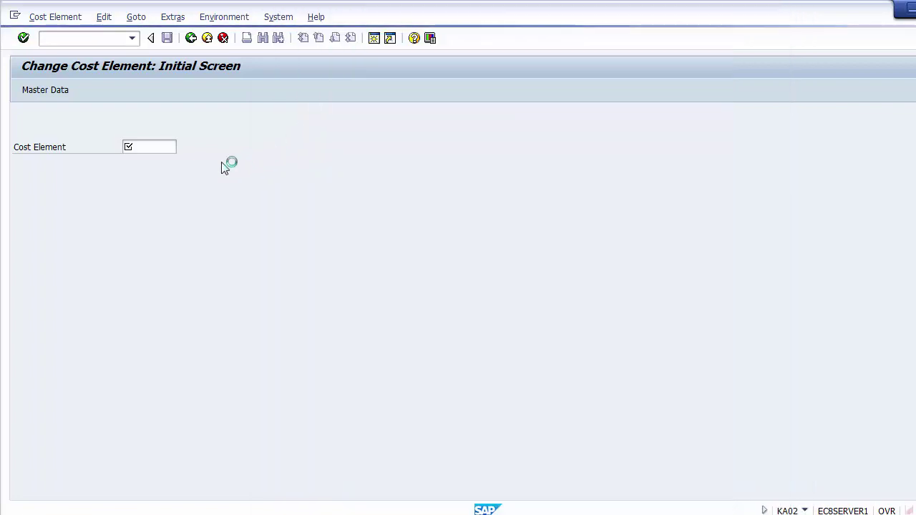
click(163, 146)
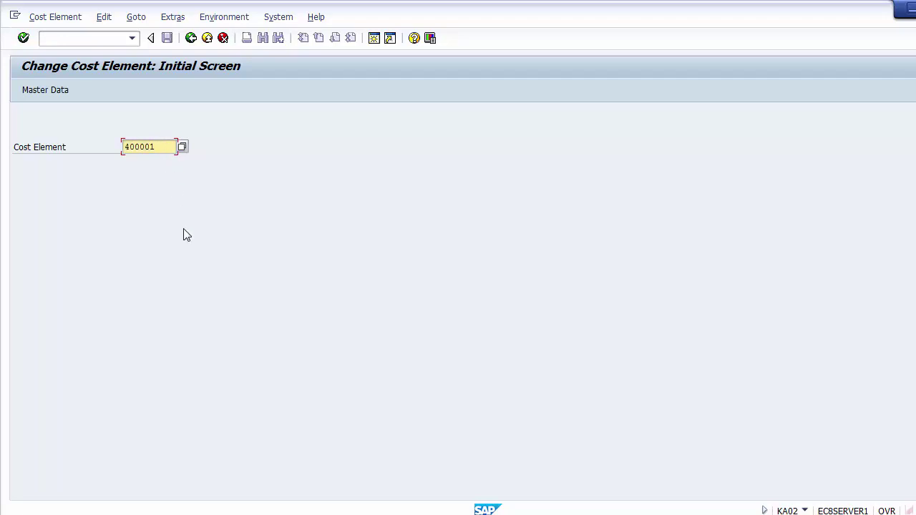
key(Return)
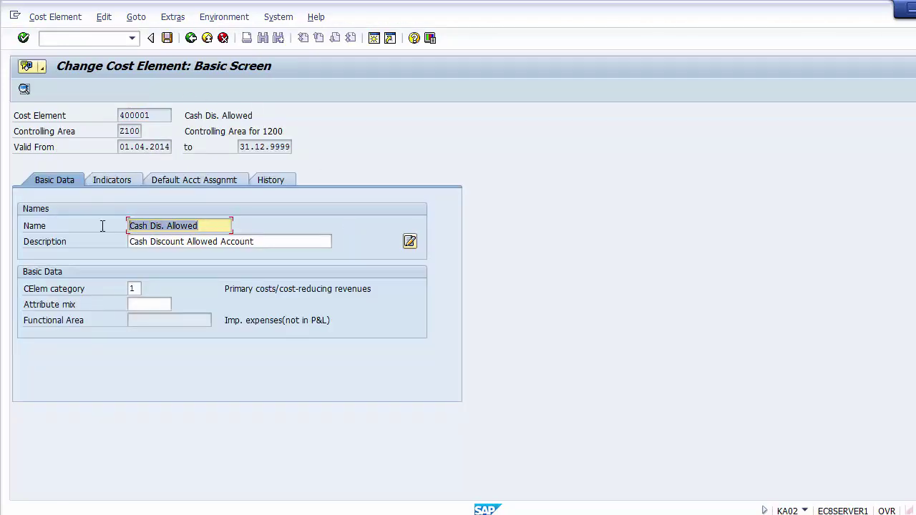
Step: Review the cost element's name, description, number, controlling area, validity dates and cost element category in the basic data
key(Tab)
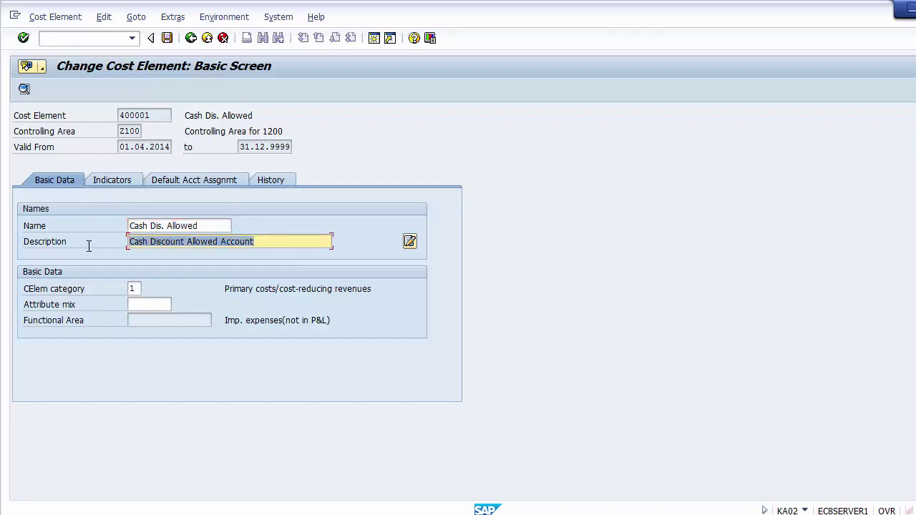
drag(150, 116, 129, 116)
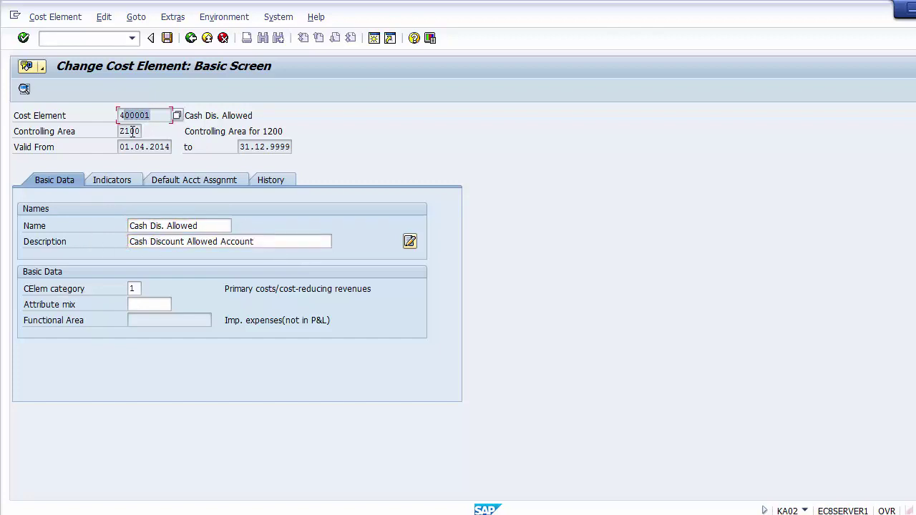
click(141, 132)
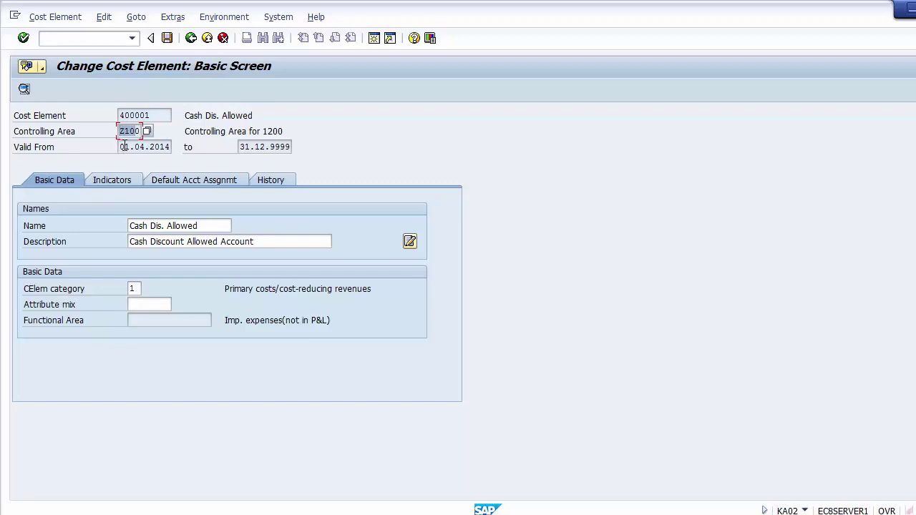
click(123, 147)
drag(123, 147, 174, 147)
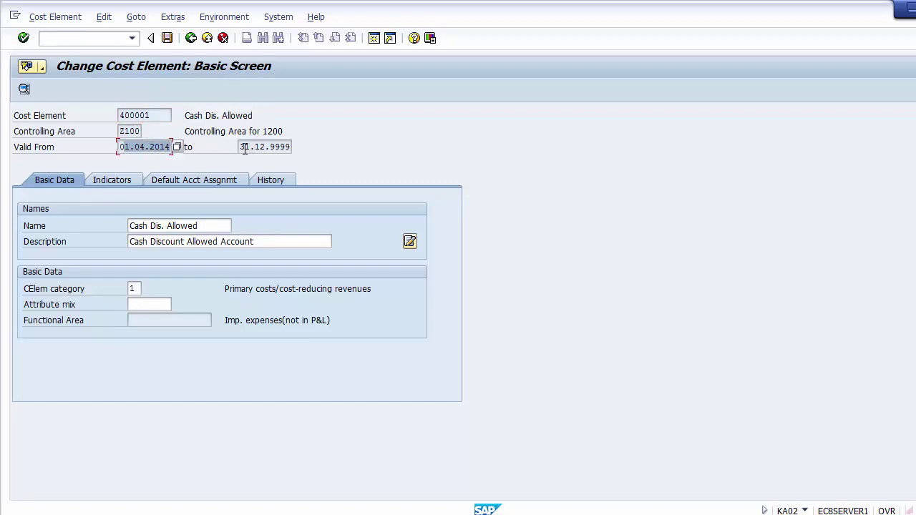
drag(241, 147, 297, 147)
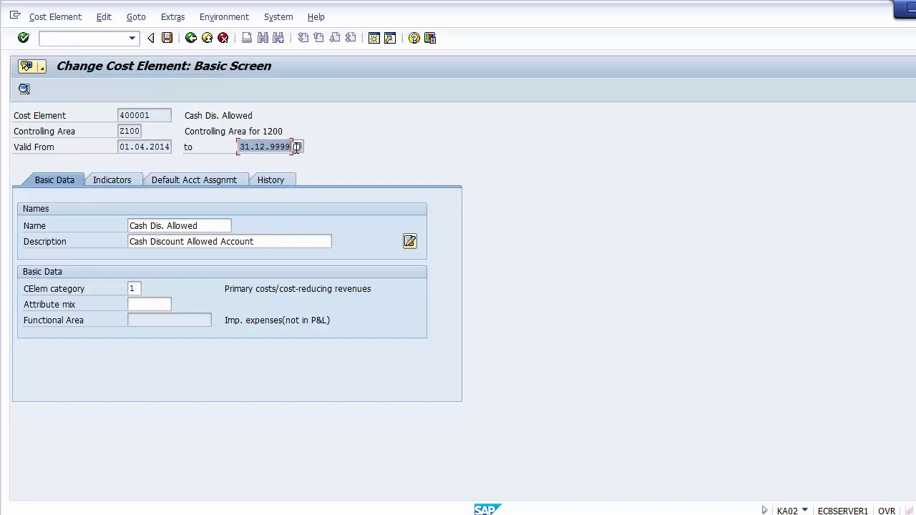
click(74, 290)
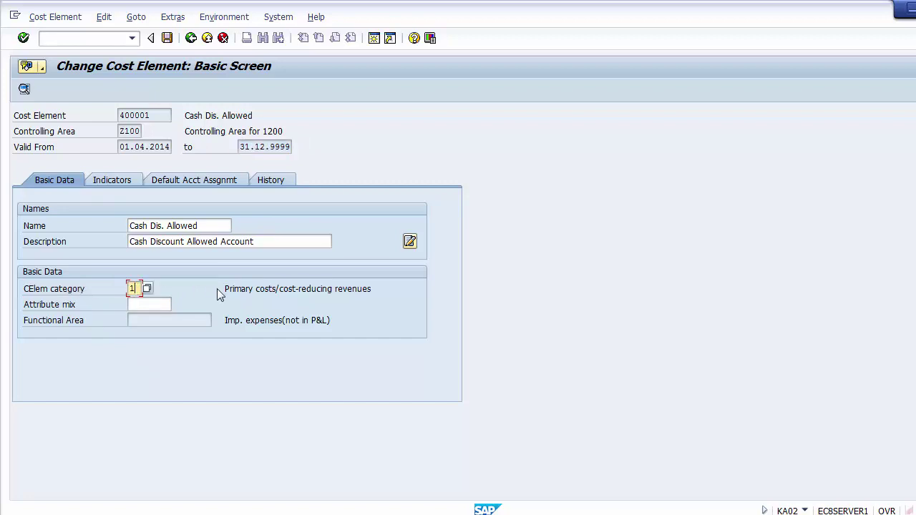
click(253, 289)
drag(159, 116, 107, 116)
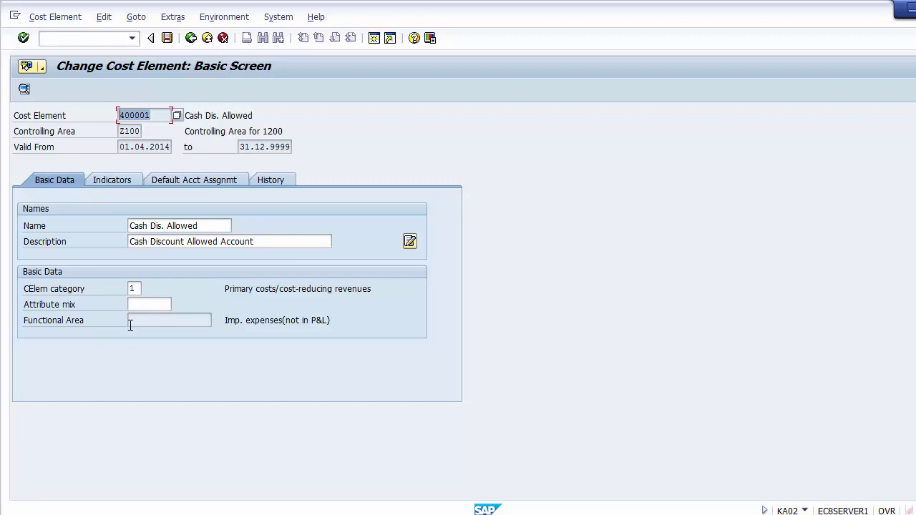
click(81, 292)
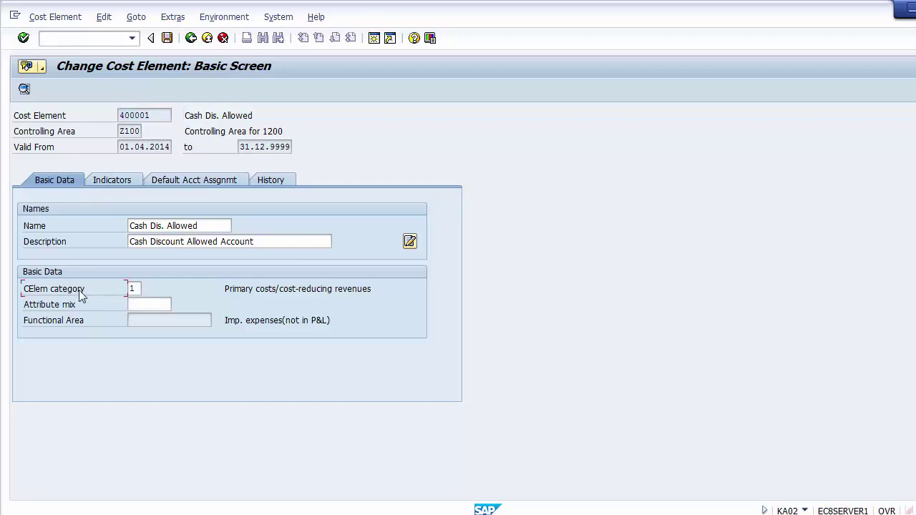
click(136, 289)
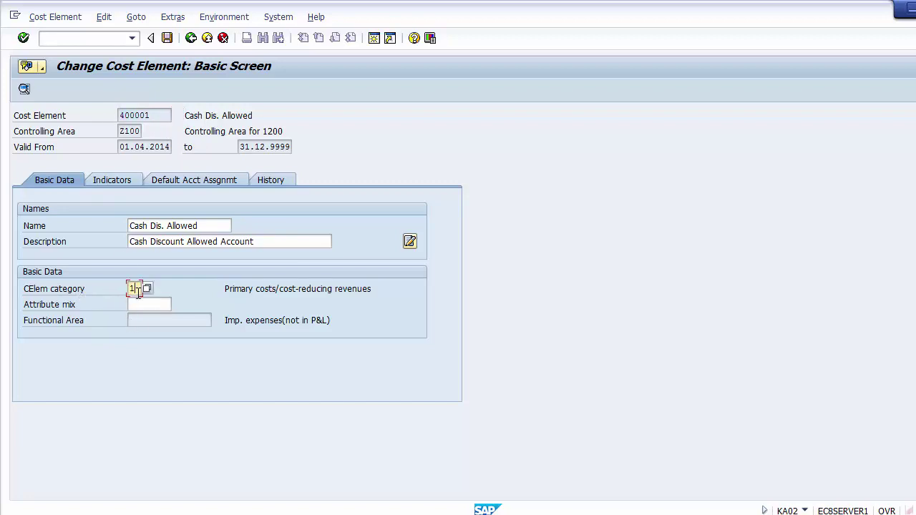
Step: Review the cost element's indicators, default account assignment, history and change document, and return to the activity selection
click(108, 182)
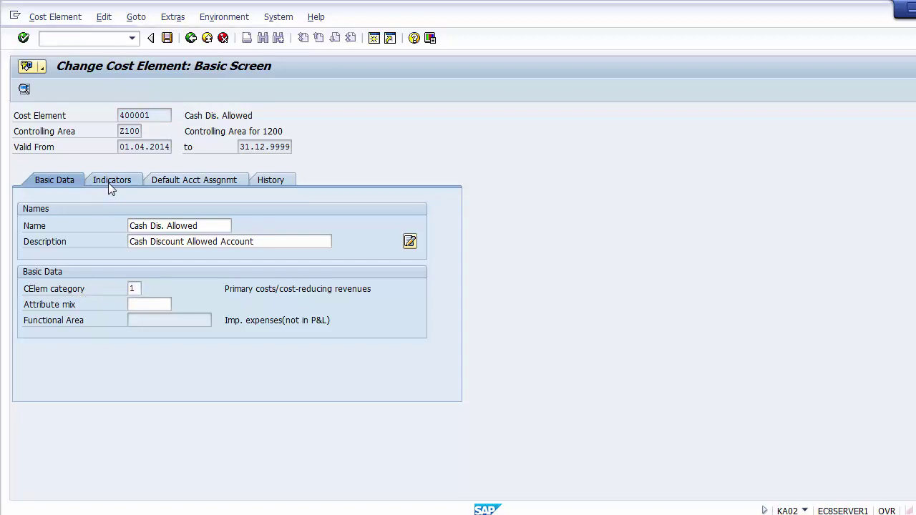
click(189, 183)
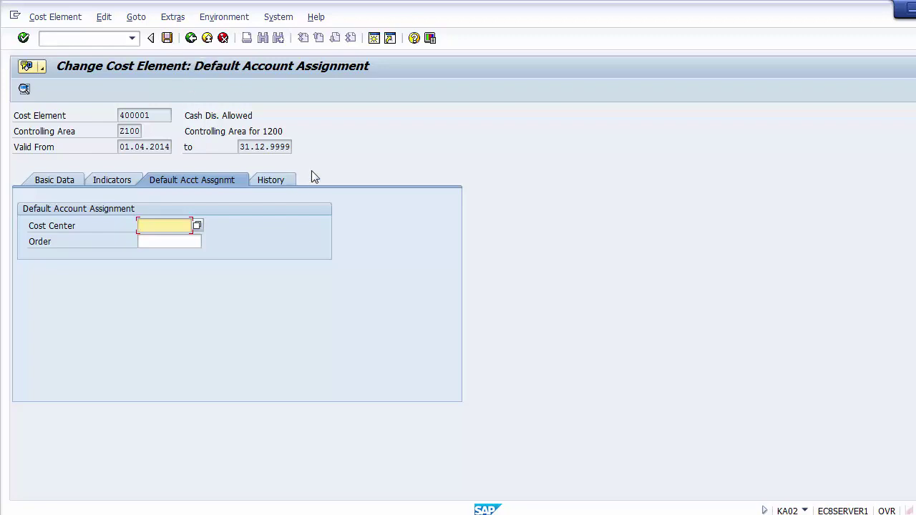
click(272, 180)
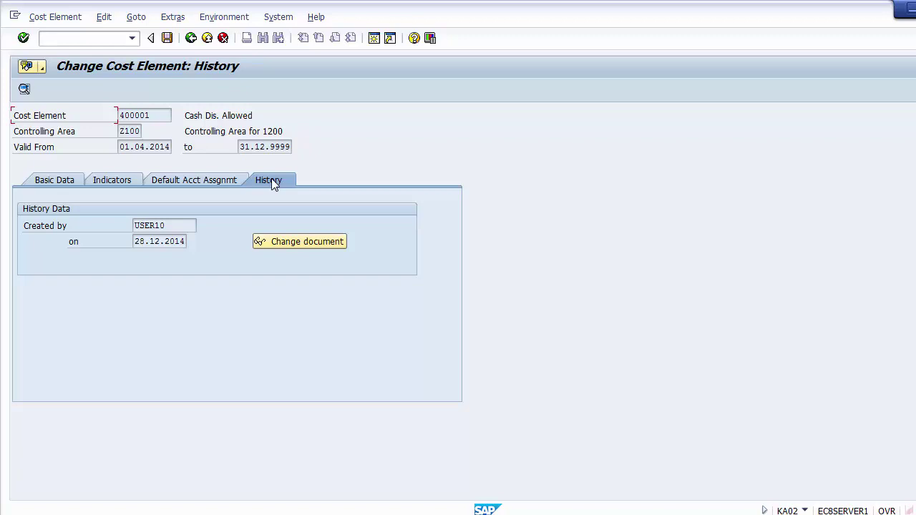
click(296, 245)
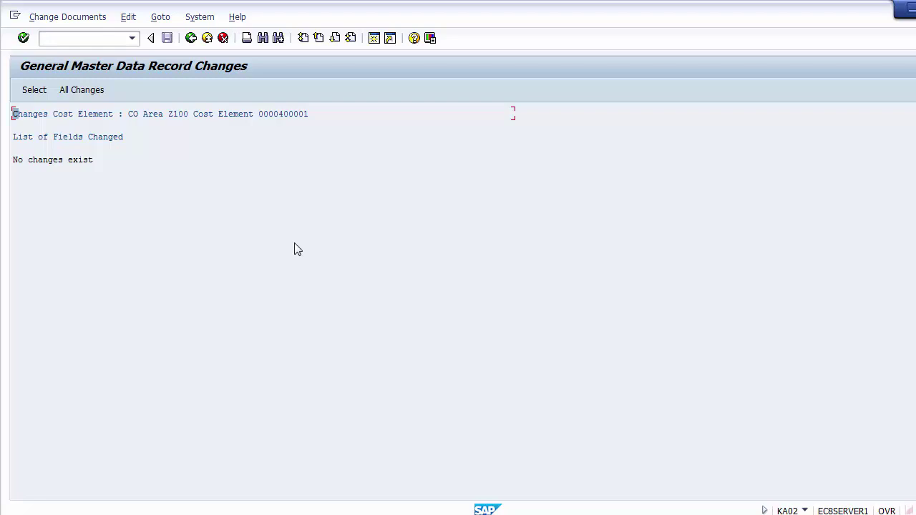
click(191, 37)
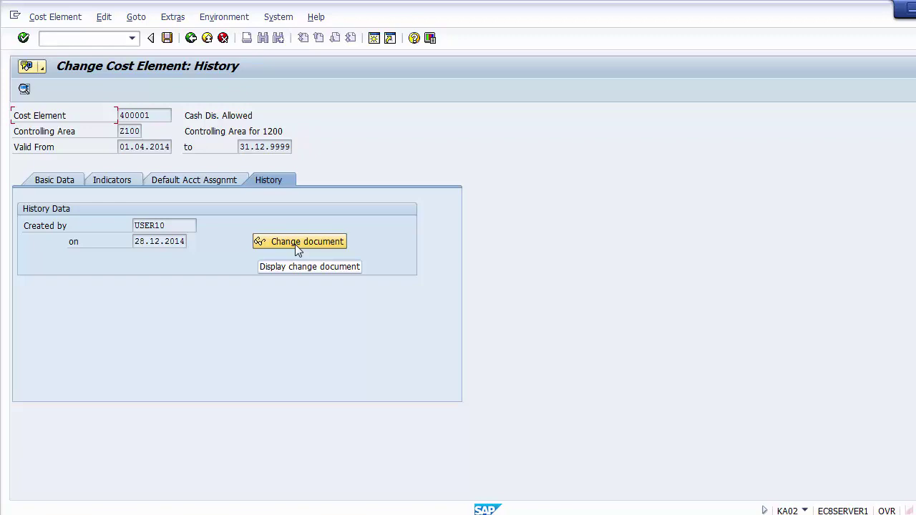
click(191, 38)
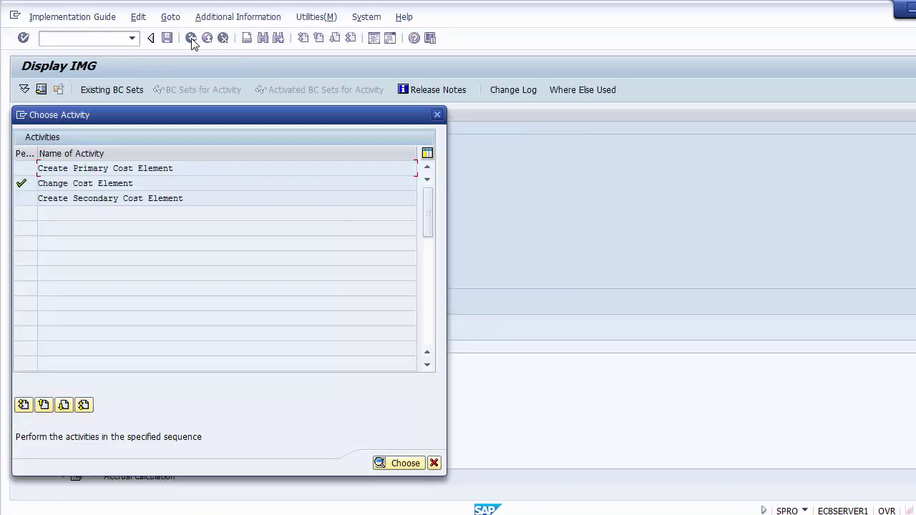
Step: Start the Create Secondary Cost Element activity
click(212, 183)
click(146, 198)
double_click(70, 198)
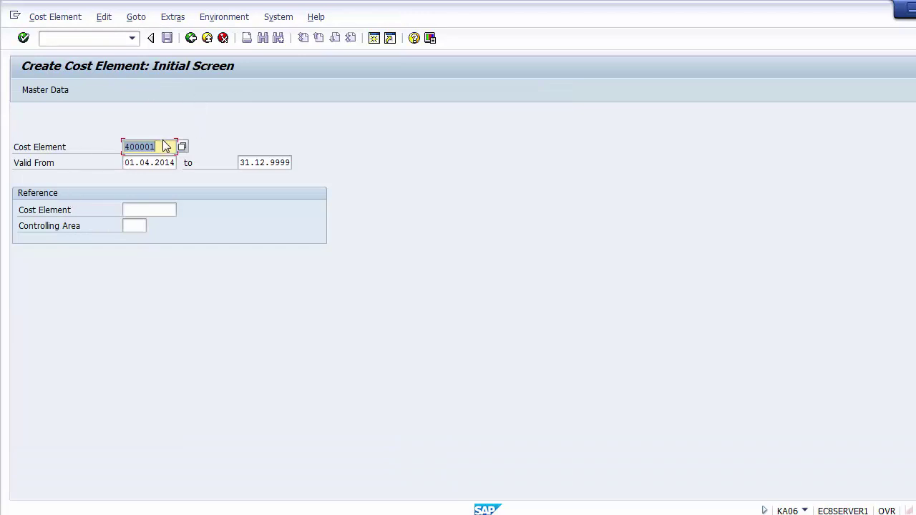
Step: Replace the prefilled cost element number with 80000, check the validity dates and open the new element's basic data
key(Delete)
click(149, 149)
text(4)
key(BackSpace)
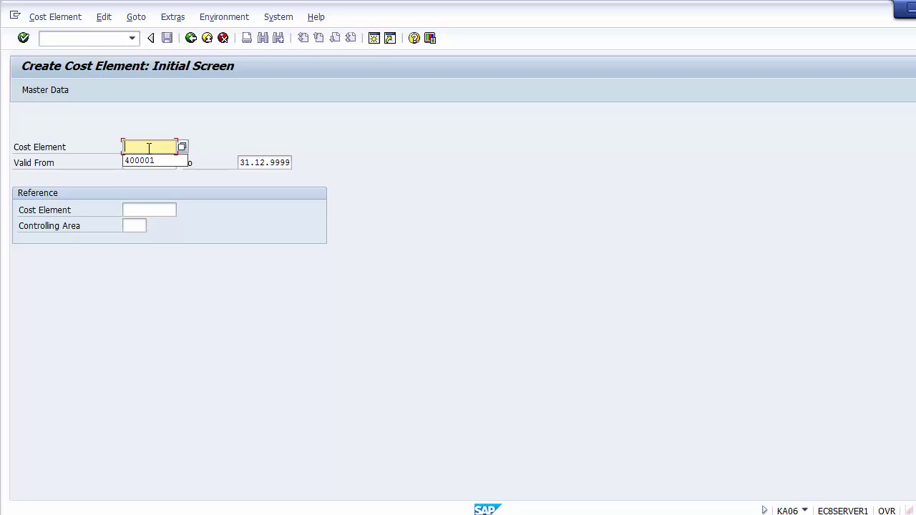
text(800000)
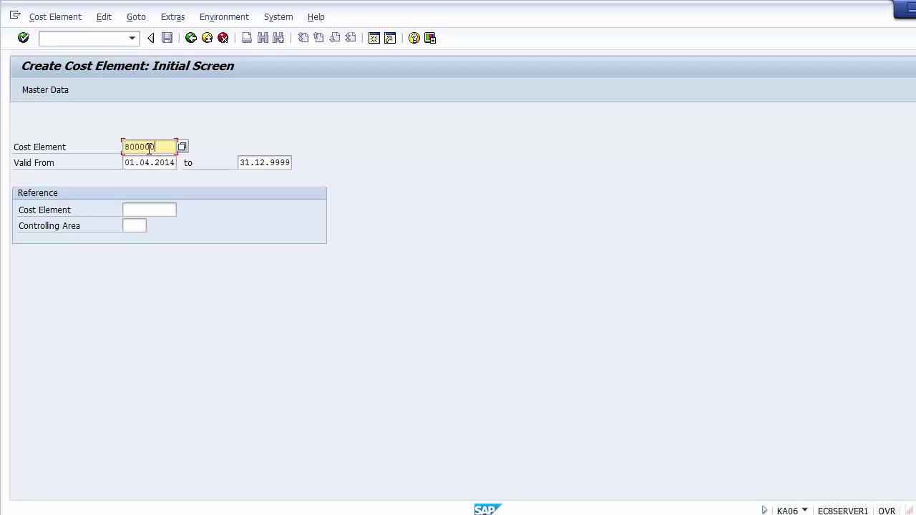
key(BackSpace)
drag(159, 148, 126, 147)
drag(125, 163, 180, 162)
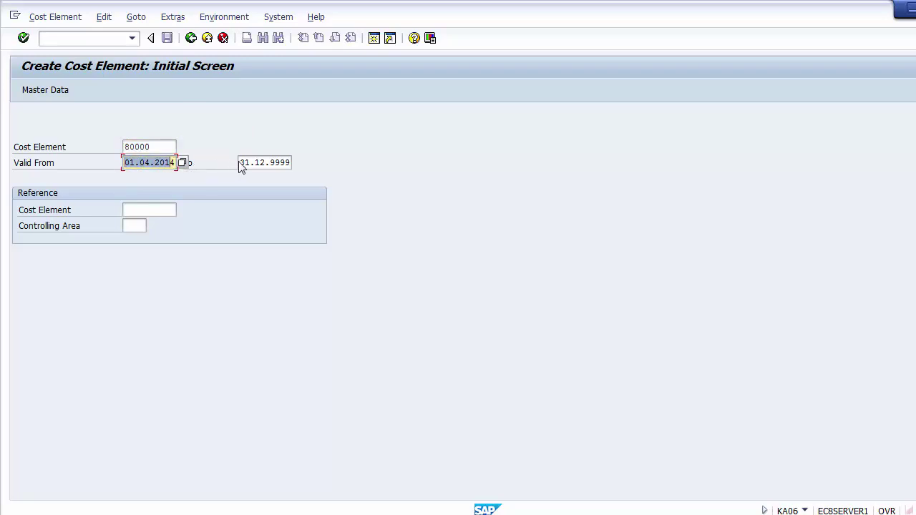
drag(239, 164, 314, 164)
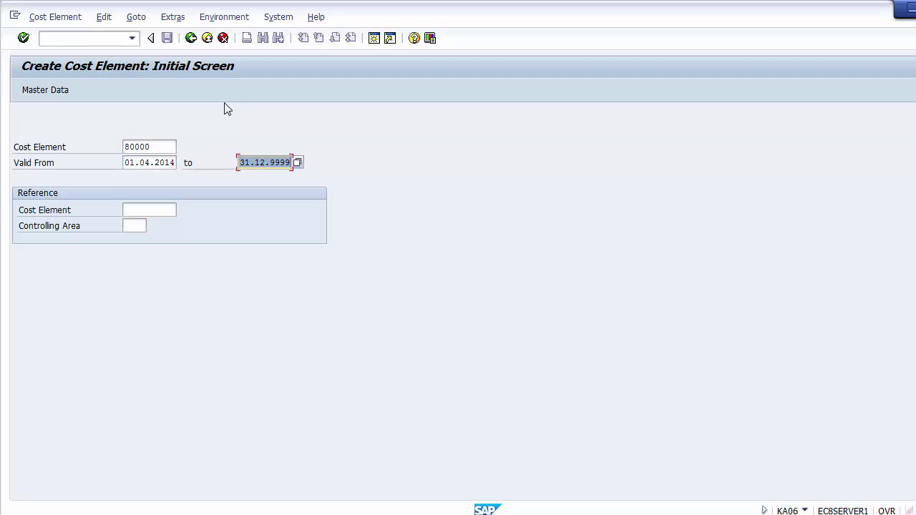
key(Return)
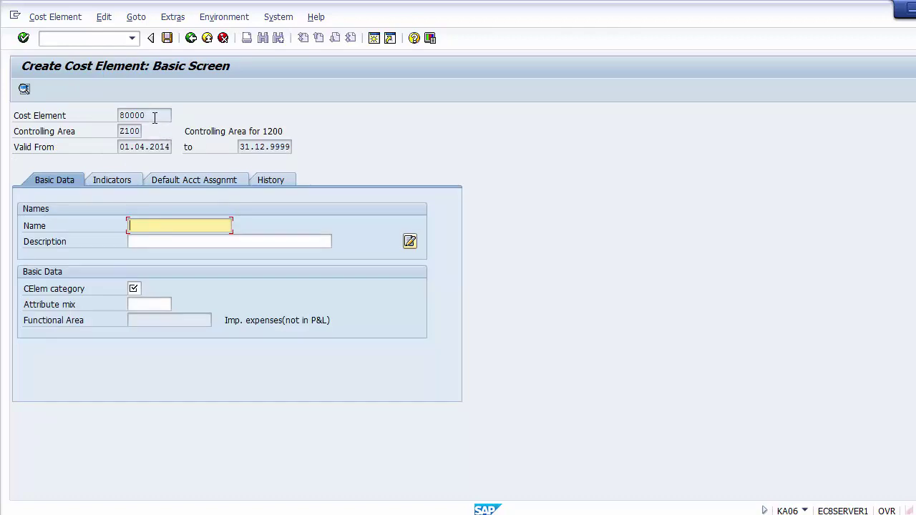
Step: Check the new cost element's number and its name, description and category fields
drag(156, 115, 118, 115)
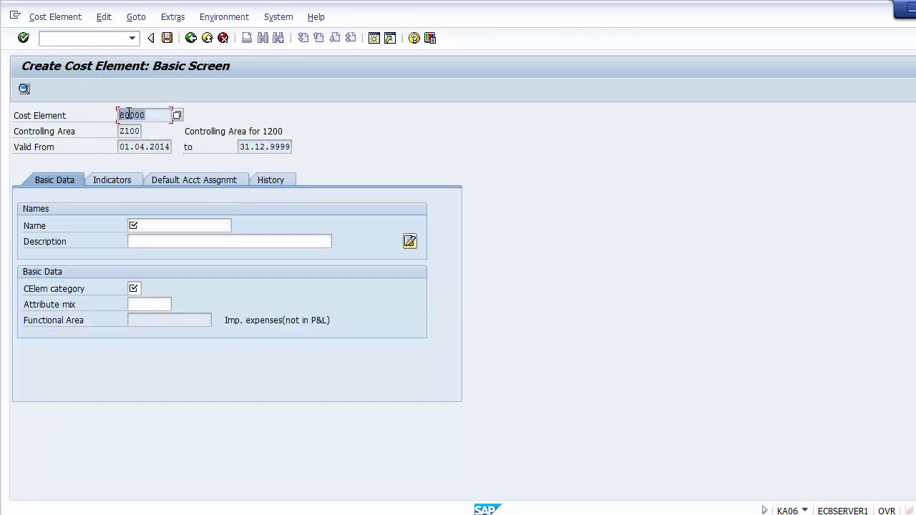
click(151, 117)
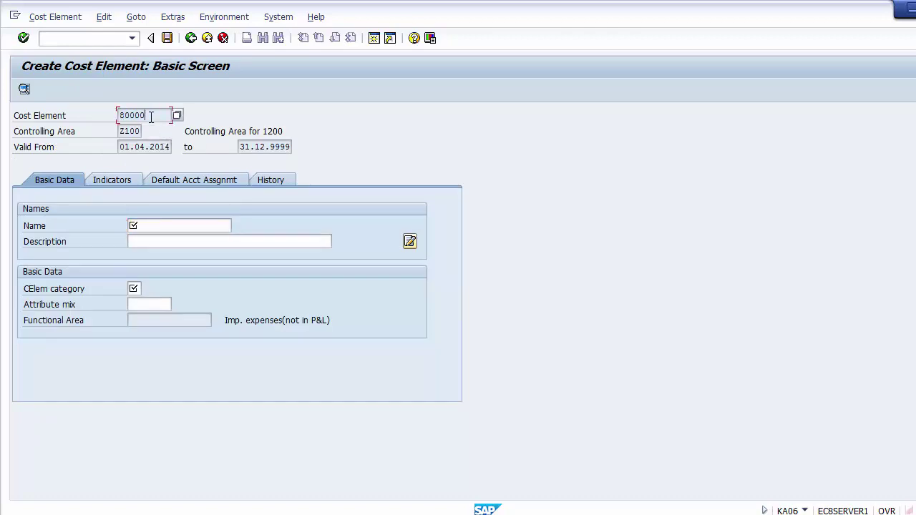
click(251, 117)
click(198, 225)
click(193, 242)
click(184, 226)
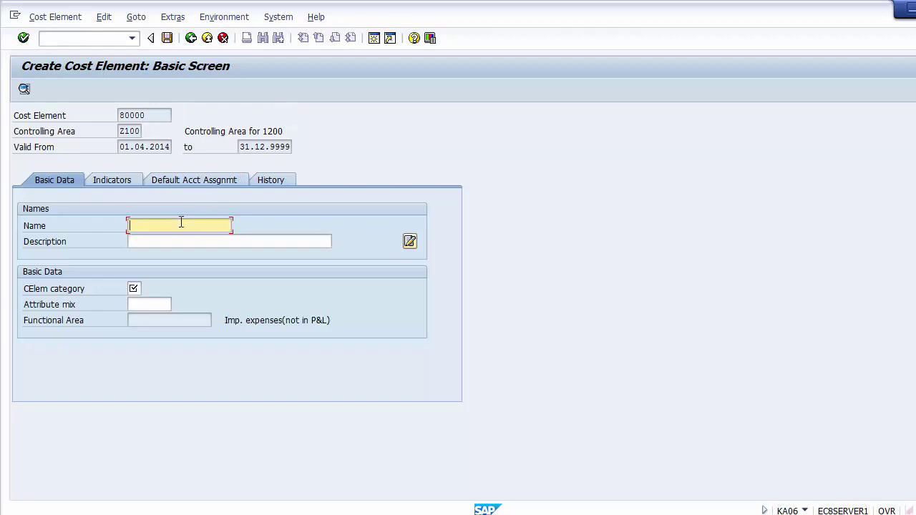
click(134, 288)
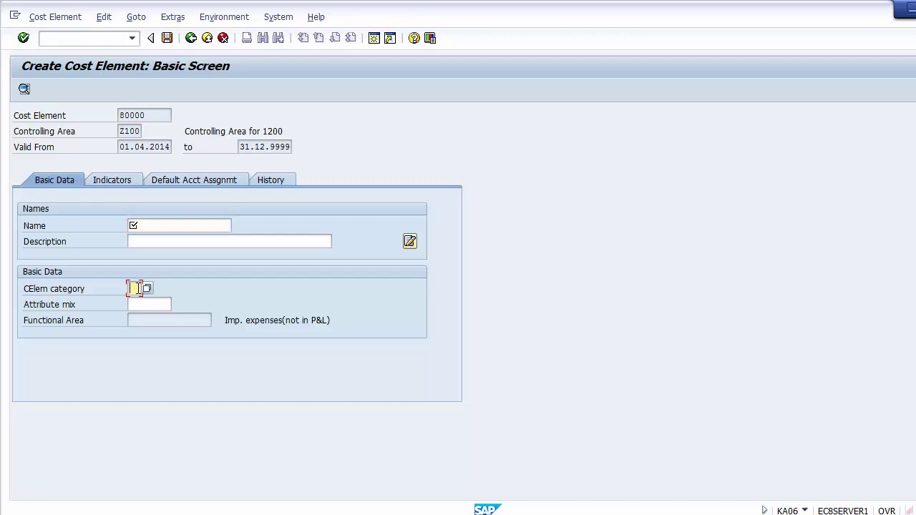
Step: Name the secondary cost element Order Settlement and copy the same text into its description
click(155, 227)
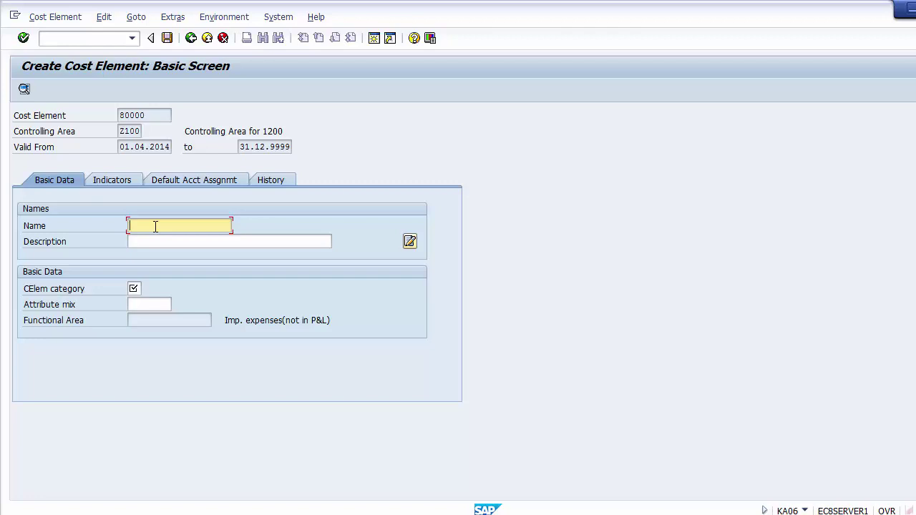
text(Order Settlement)
click(158, 242)
drag(209, 225, 112, 222)
key(ctrl+c)
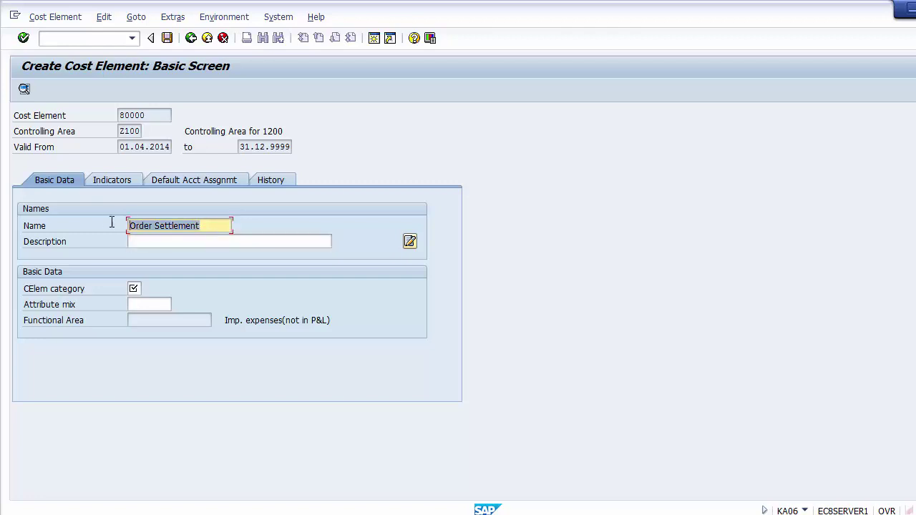
click(138, 240)
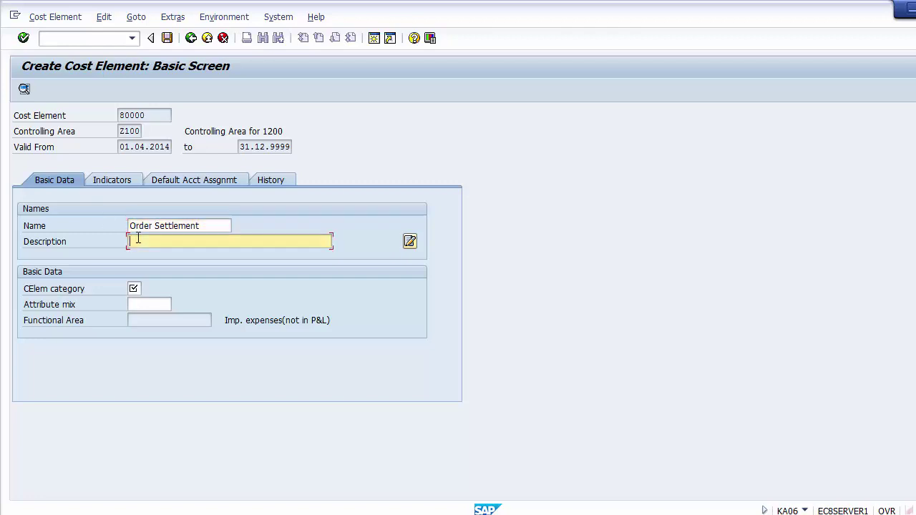
key(ctrl+v)
Step: Set the cost element category to 21, Internal settlement, from the list of possible values
click(134, 288)
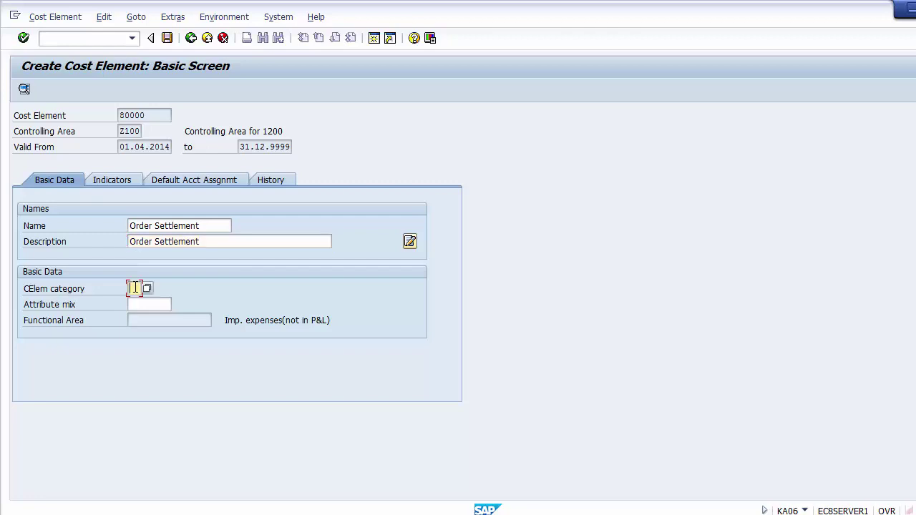
click(146, 288)
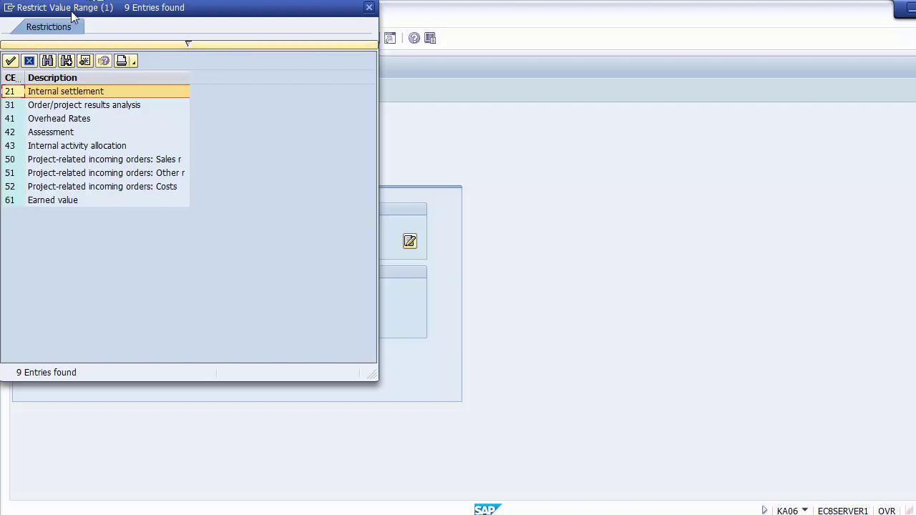
drag(55, 7, 513, 119)
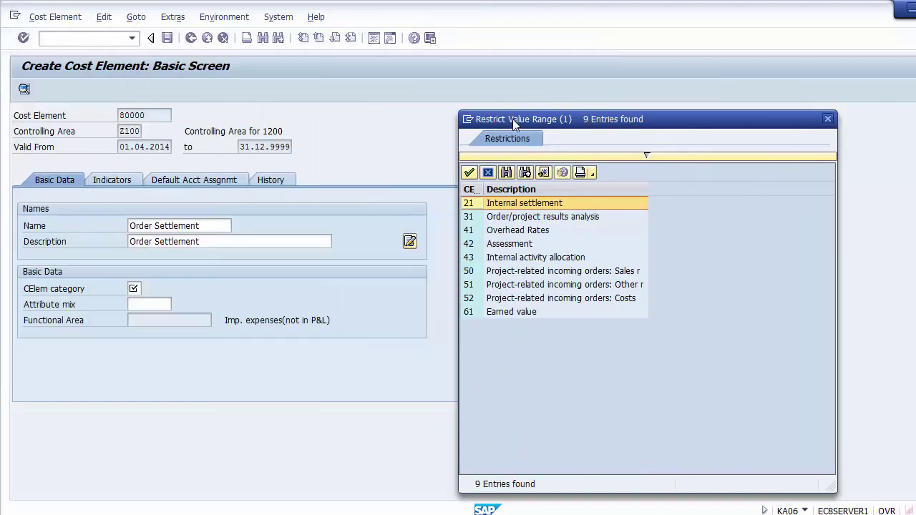
double_click(502, 206)
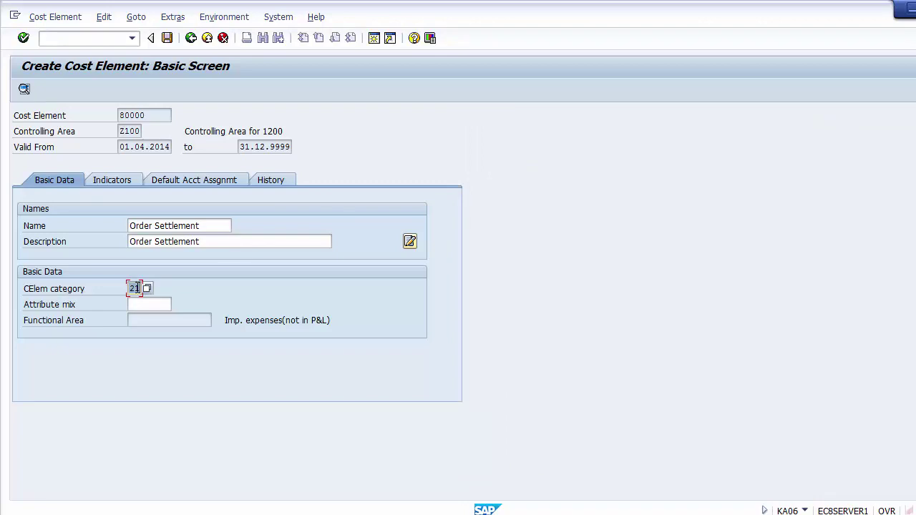
Step: Check the name, description and category entered for the new secondary cost element
click(135, 288)
drag(210, 225, 130, 226)
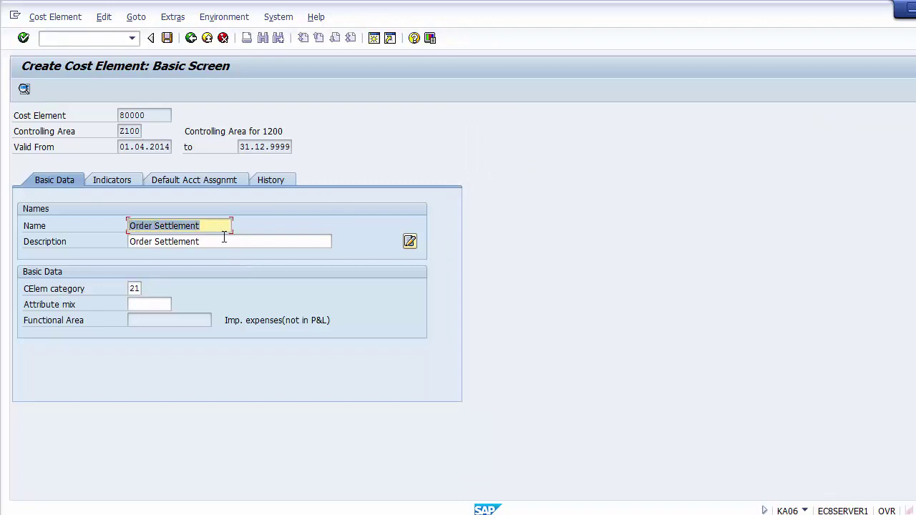
drag(224, 241, 101, 239)
drag(128, 289, 140, 288)
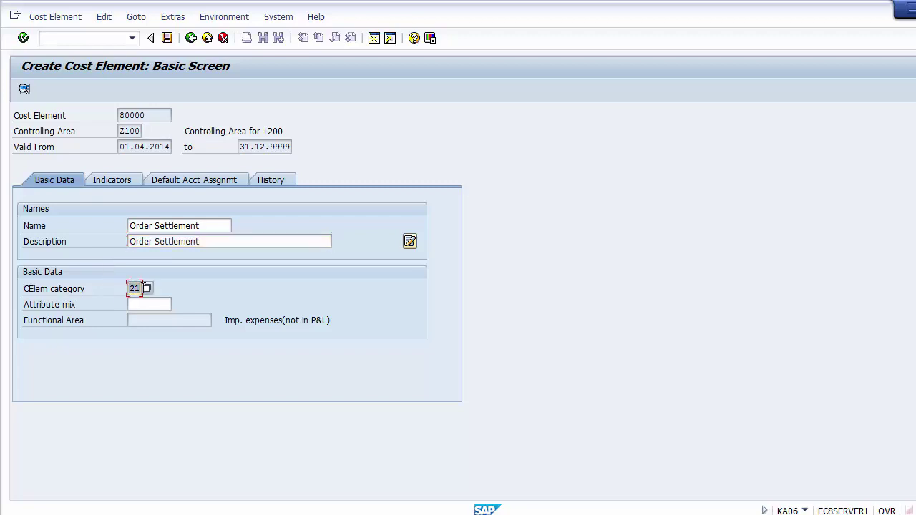
Step: Review the cost element's indicators, default account assignment and history data, and save the secondary cost element
click(112, 182)
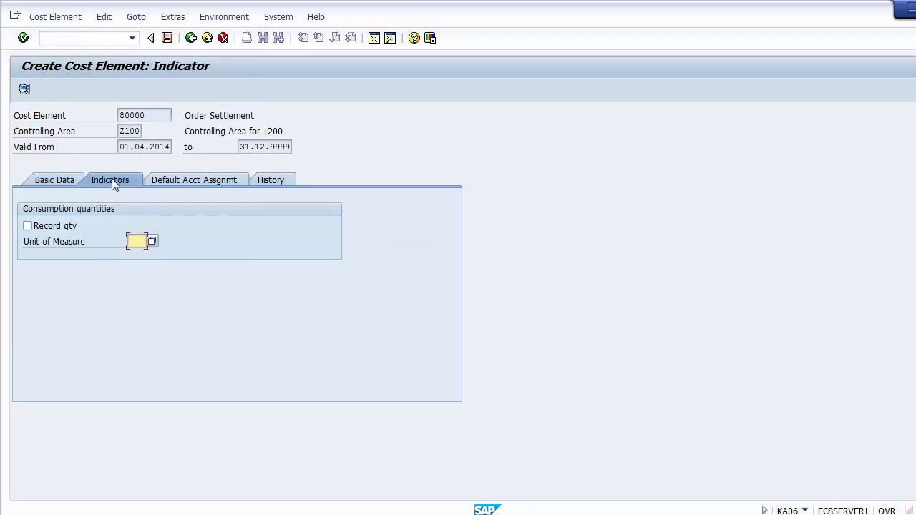
click(174, 183)
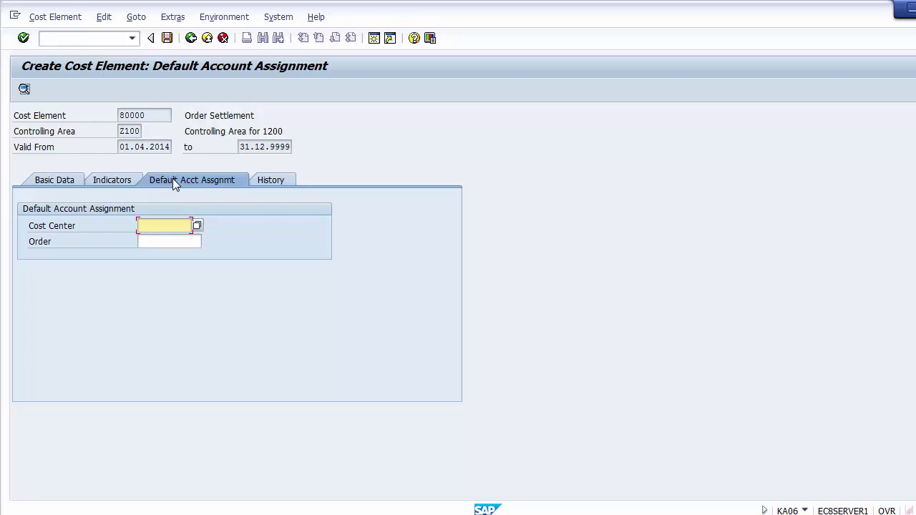
click(278, 182)
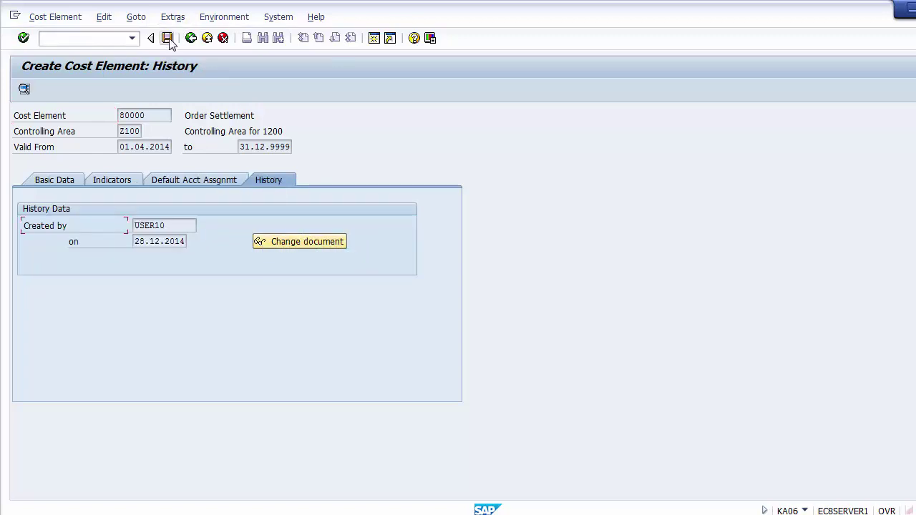
click(59, 183)
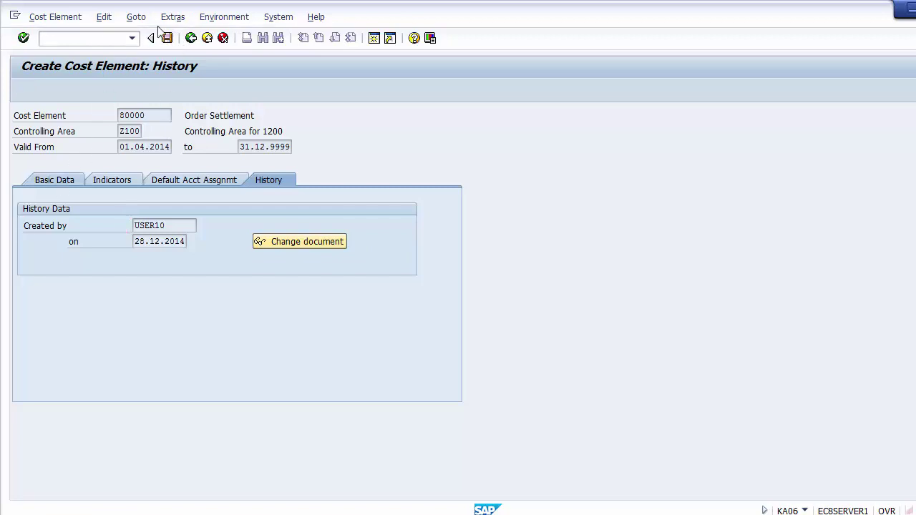
click(167, 38)
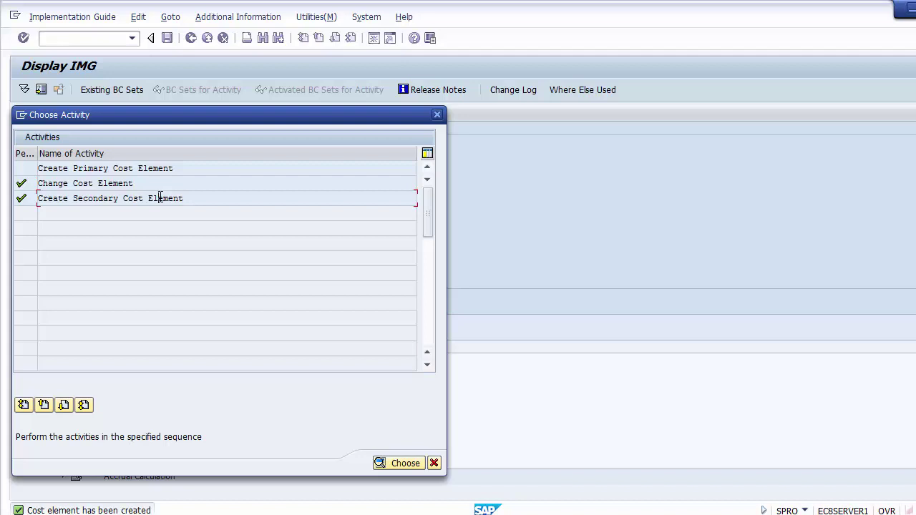
Step: Use the Change Cost Element activity to list the cost elements in chart of accounts 1000, and leave the activity selection
double_click(109, 185)
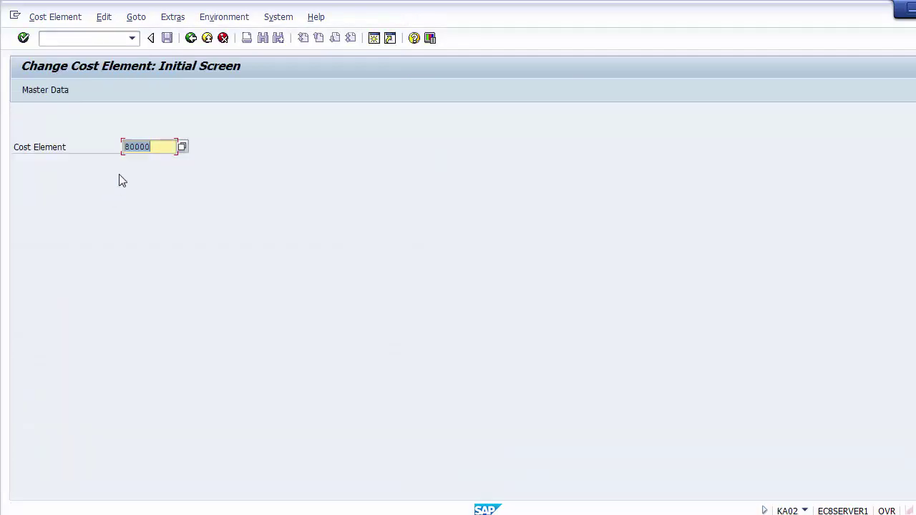
key(Return)
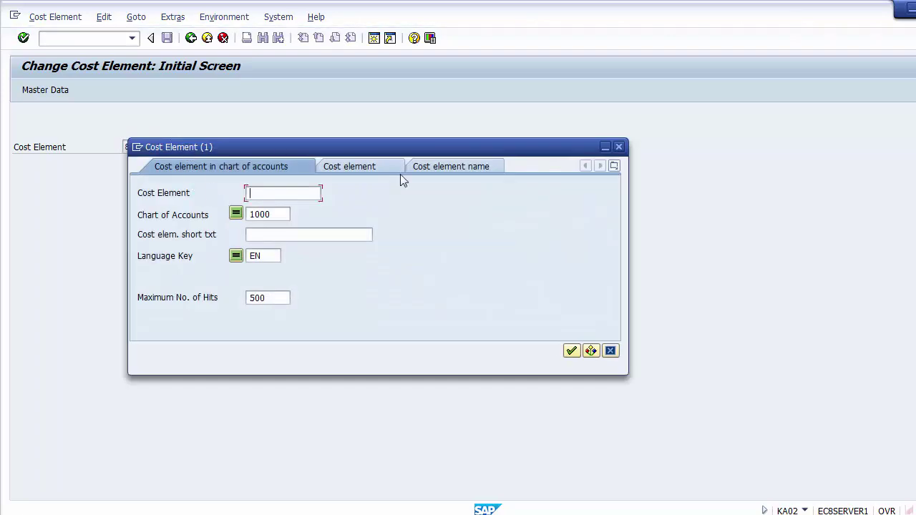
click(572, 352)
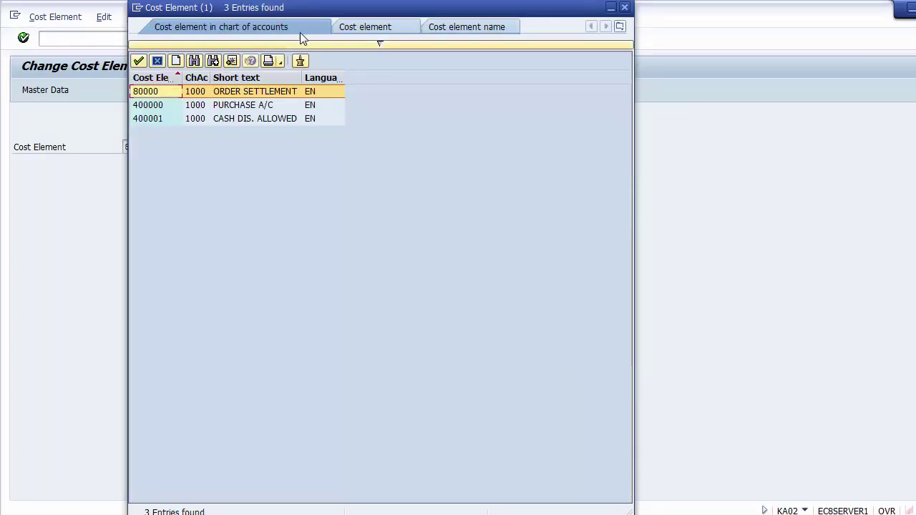
click(159, 60)
click(191, 38)
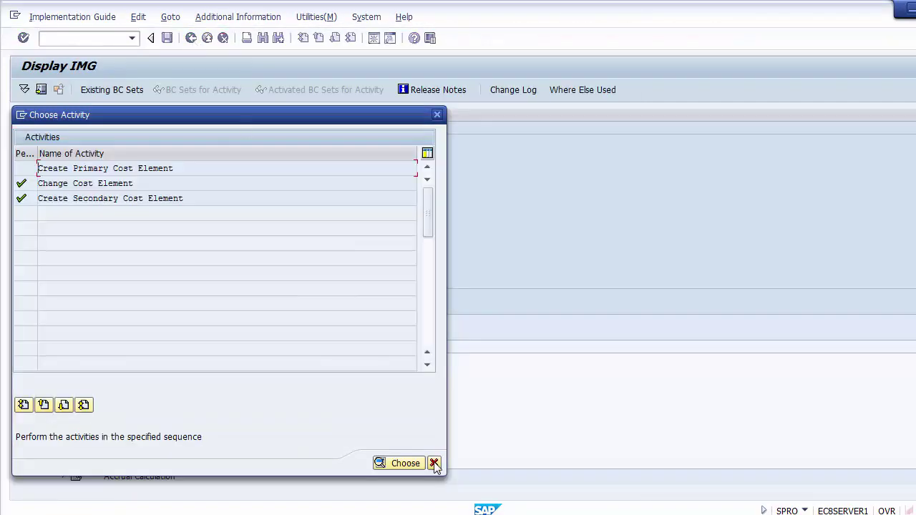
click(435, 464)
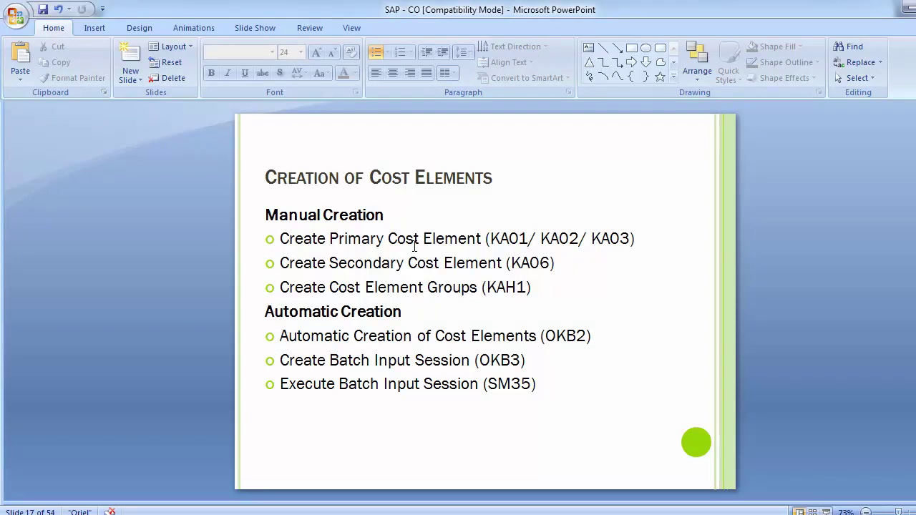
Step: Review the transaction codes for primary cost elements on the Creation of Cost Elements slide in PowerPoint
click(490, 239)
drag(491, 239, 631, 241)
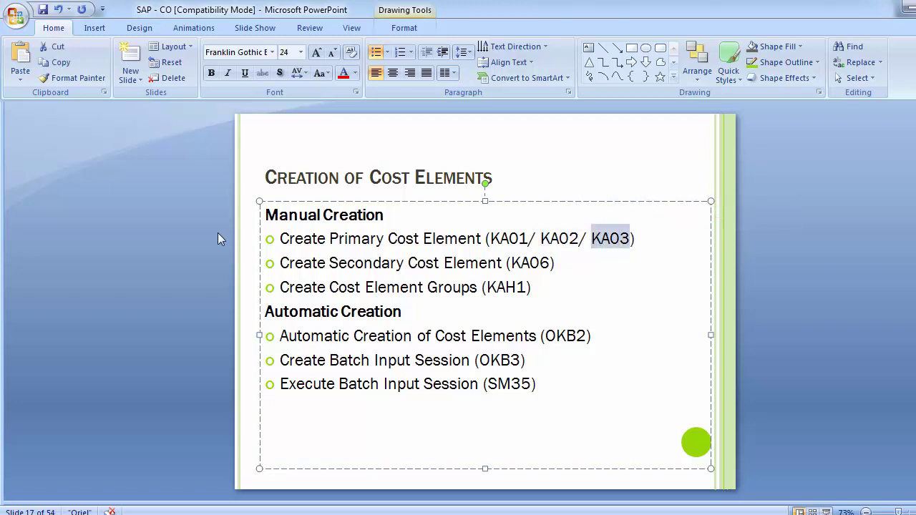
click(129, 282)
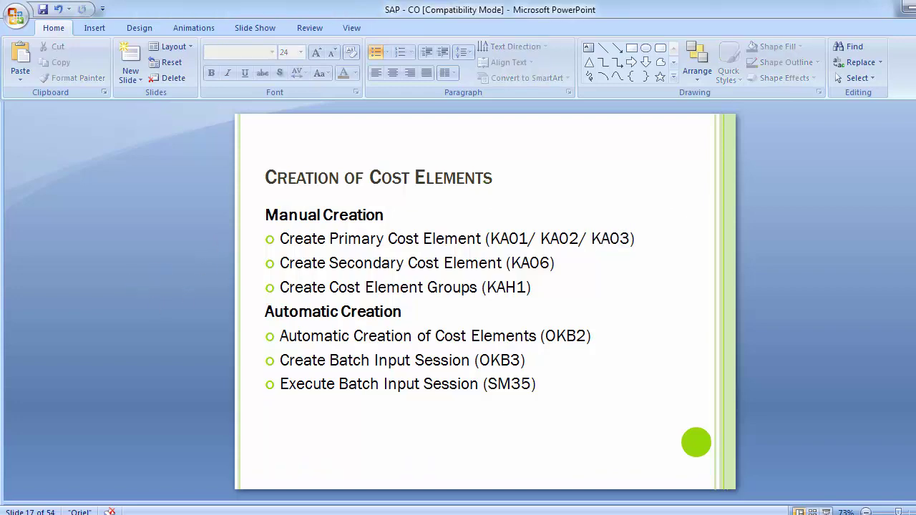
Step: Switch back to SAP, open transaction KA01 in a new session and clear the prefilled cost element number
mouse_move(472, 435)
click(569, 455)
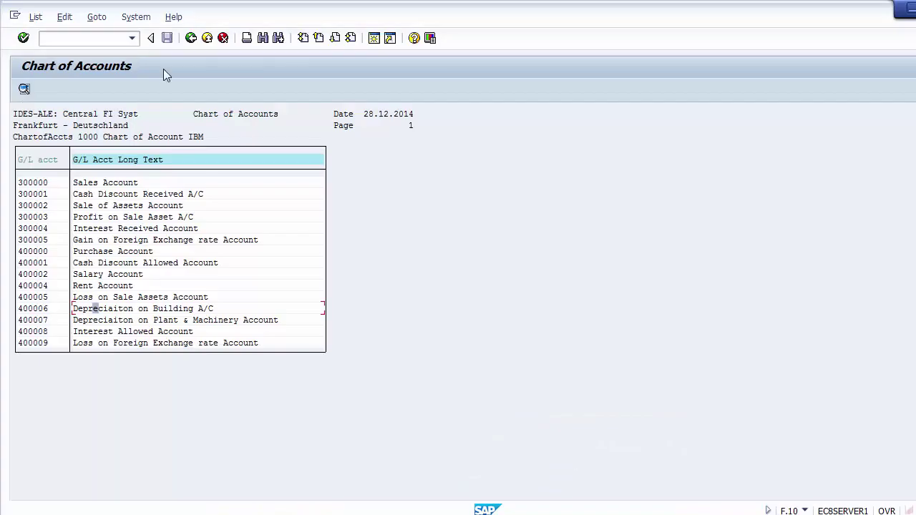
click(405, 486)
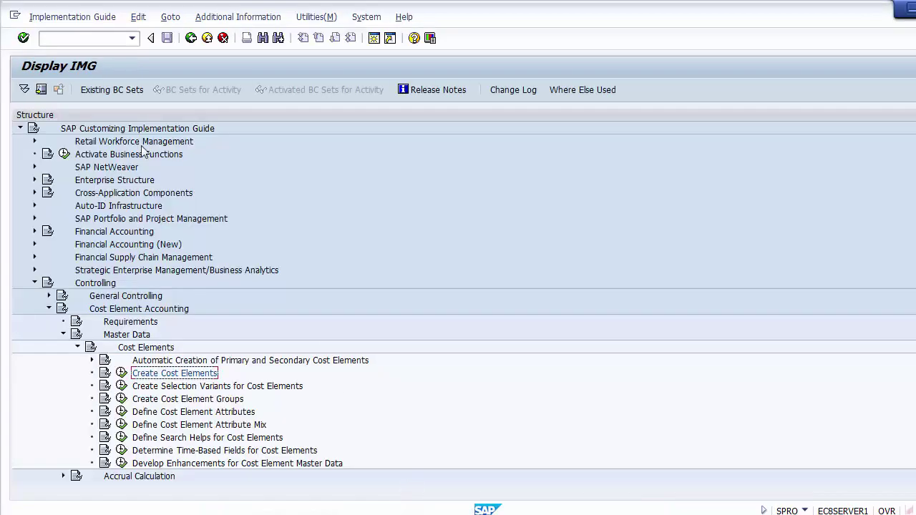
click(64, 40)
text(/o)
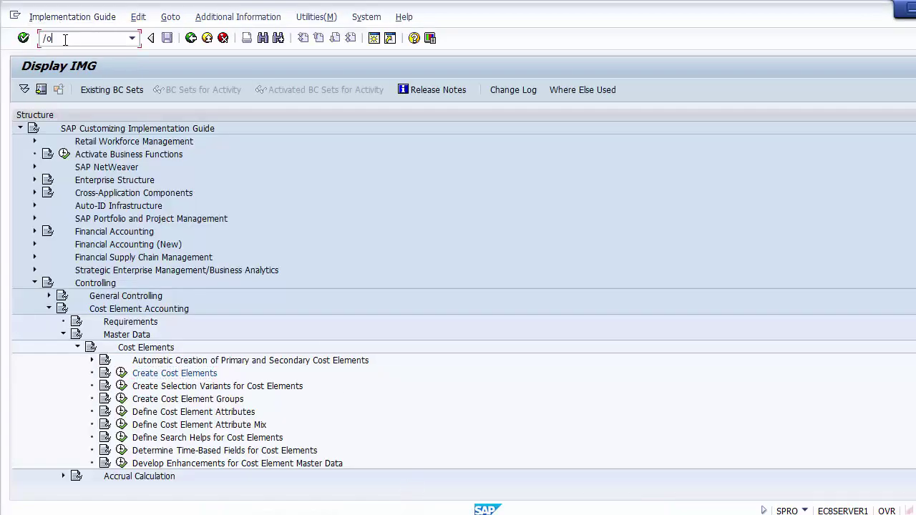
text(ka01)
key(Return)
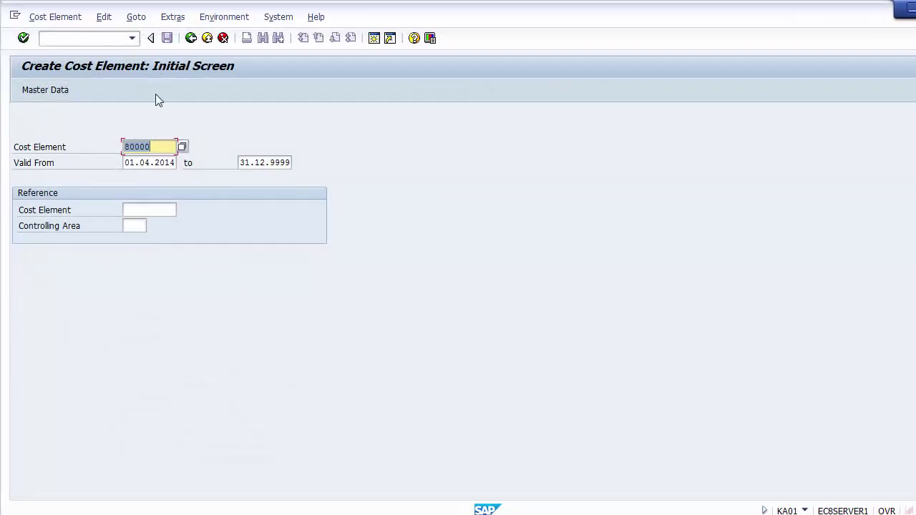
key(Delete)
Step: Replace the current transaction with KA02, check the basic data of cost element 80000 and return to the initial screen
click(80, 42)
text(/)
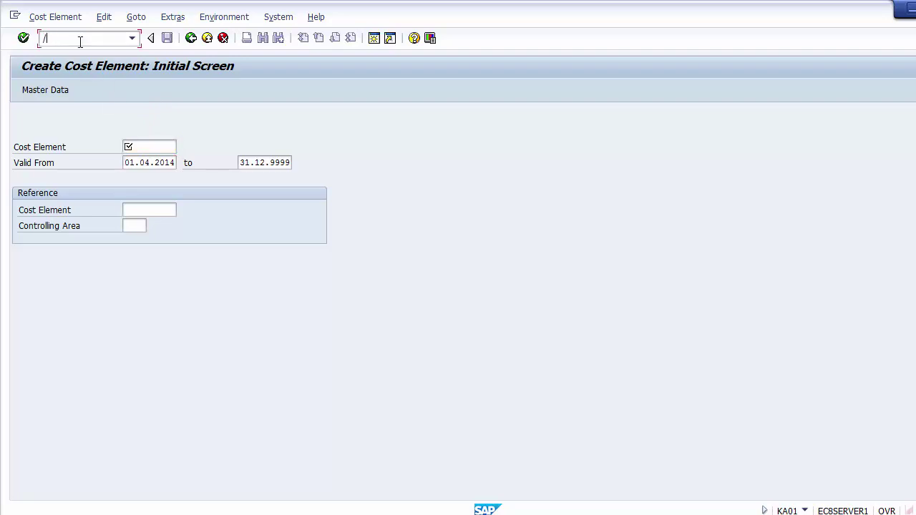
text(nka02)
key(Return)
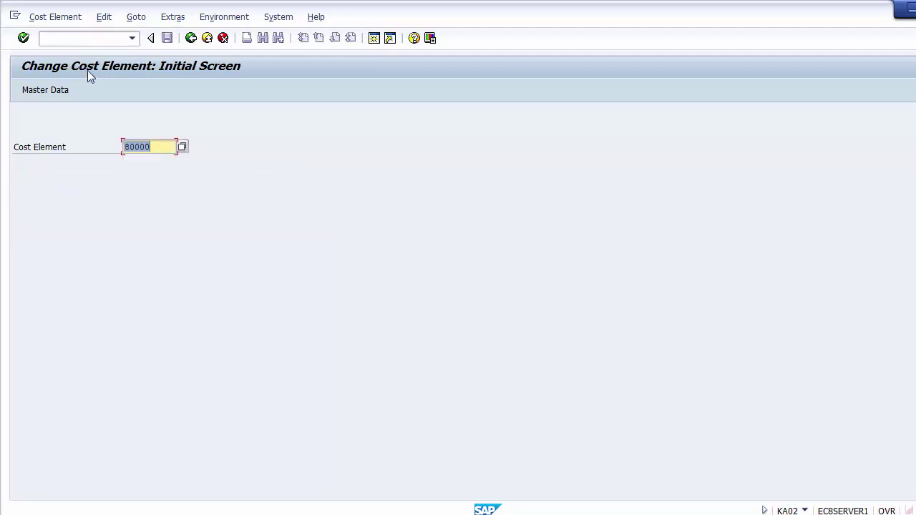
key(Return)
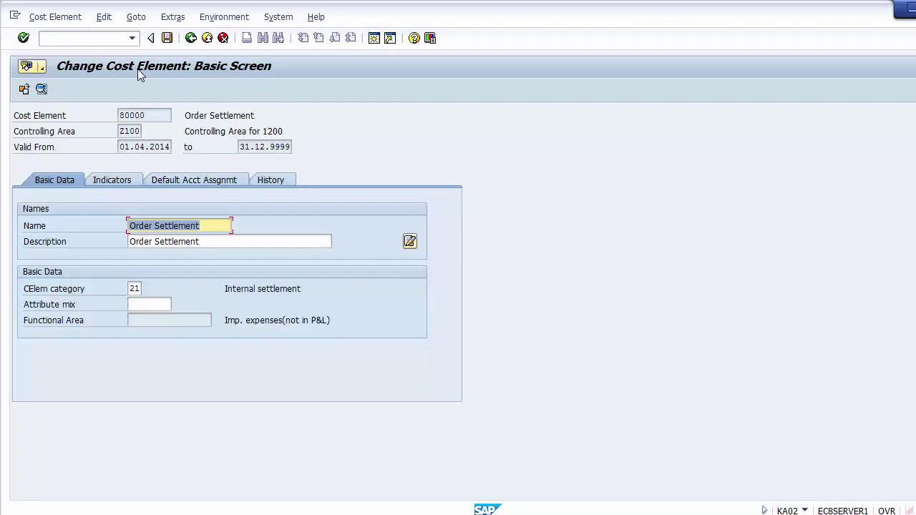
drag(149, 115, 115, 116)
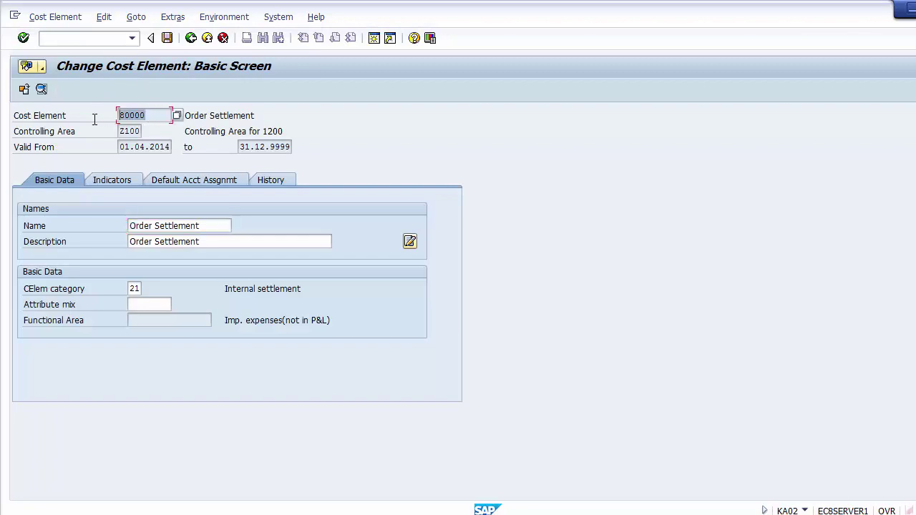
click(190, 38)
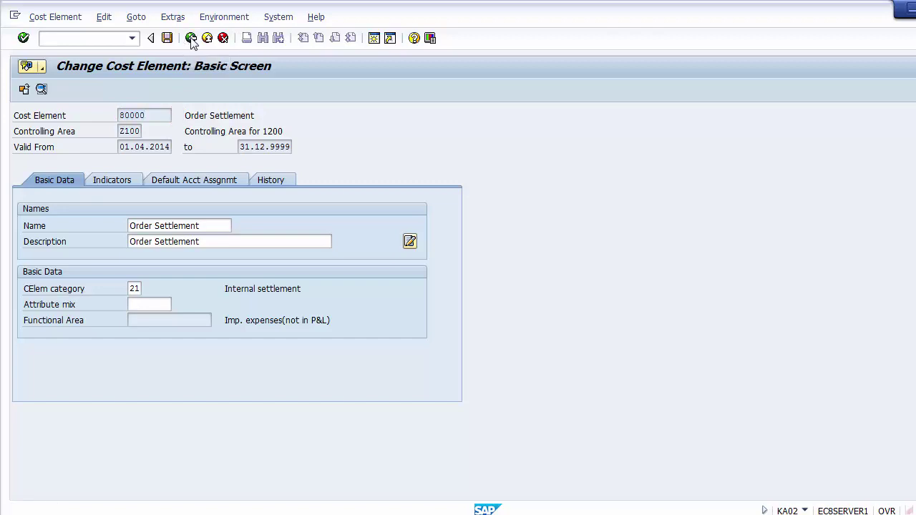
Step: Open the Display Cost Element transaction KA03 in the same session
click(88, 38)
text(/n)
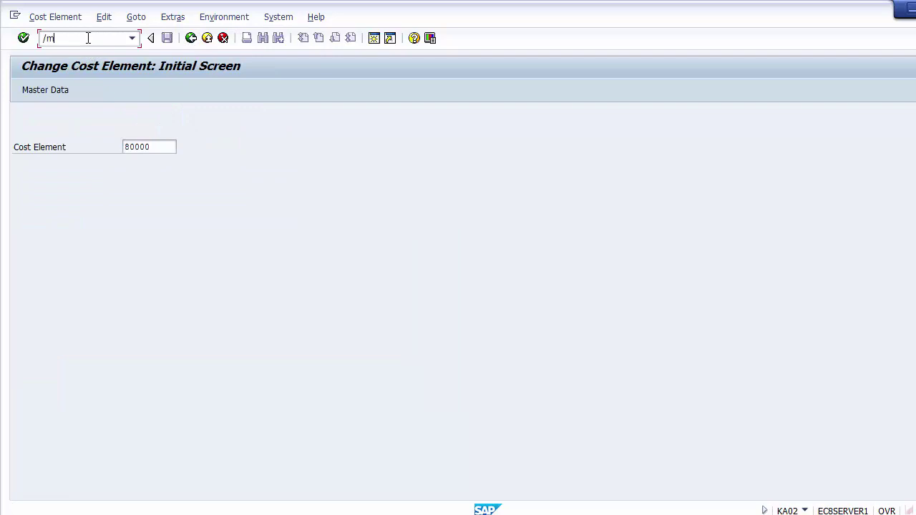
key(BackSpace)
text(nKS01)
key(Return)
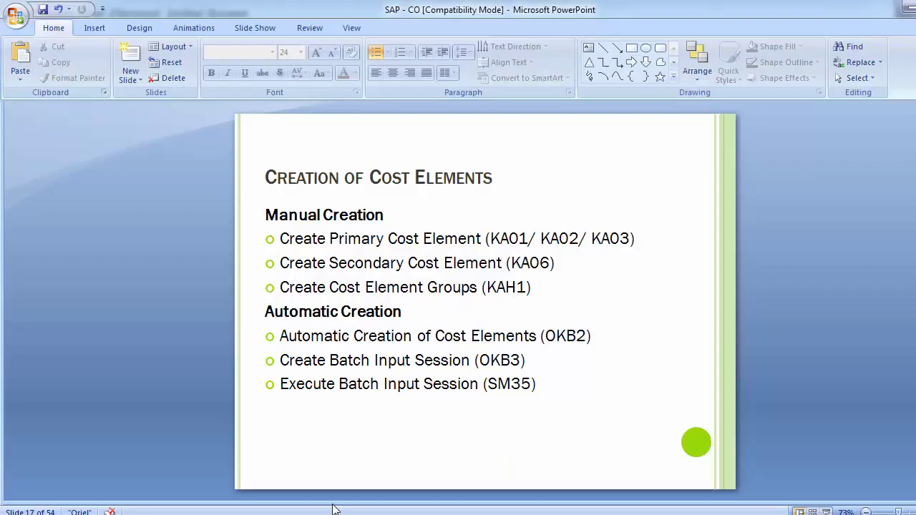
Step: In PowerPoint, copy KA02/ KA03 from the primary cost element line to follow KA06 in the secondary one, and highlight KA06
click(334, 509)
drag(542, 239, 625, 238)
key(ctrl+c)
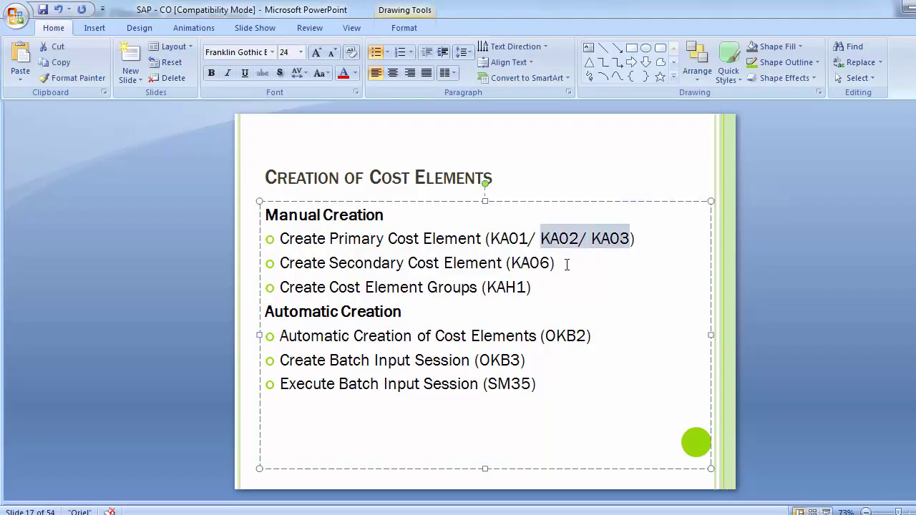
click(552, 263)
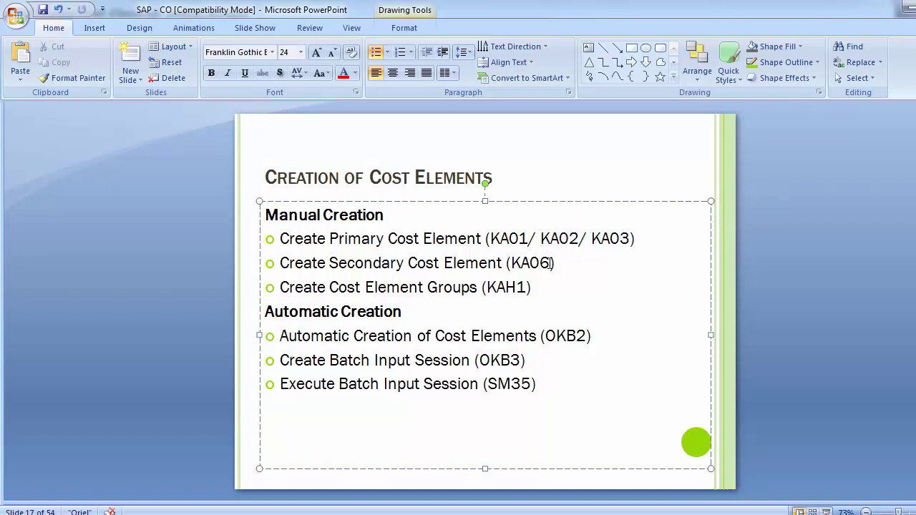
text(/)
key(ctrl+v)
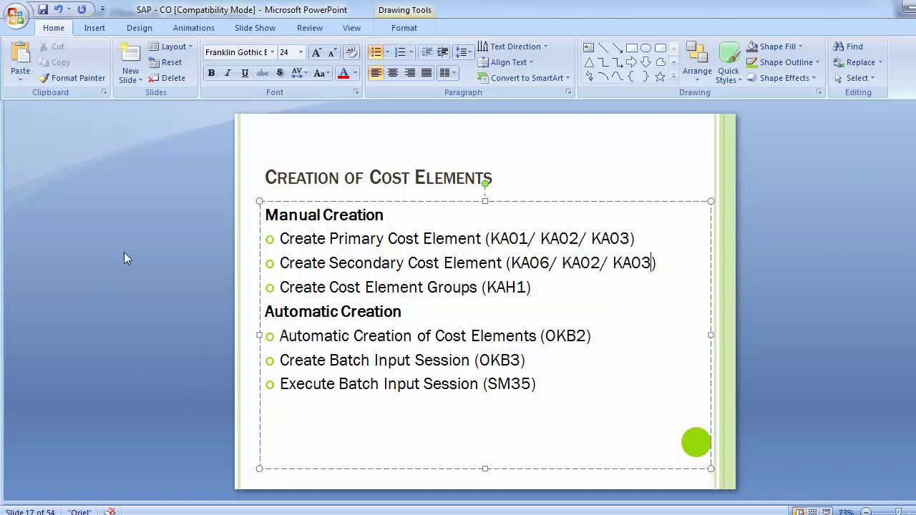
click(513, 263)
drag(512, 263, 551, 264)
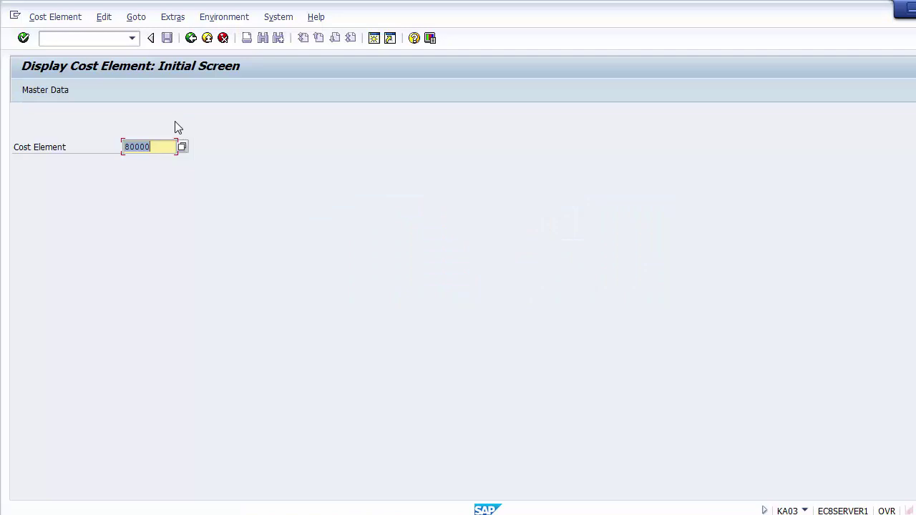
Step: Switch to SAP, open transaction KA06, clear the prefilled cost element and exit to the start screen, glancing back at the slide
click(85, 38)
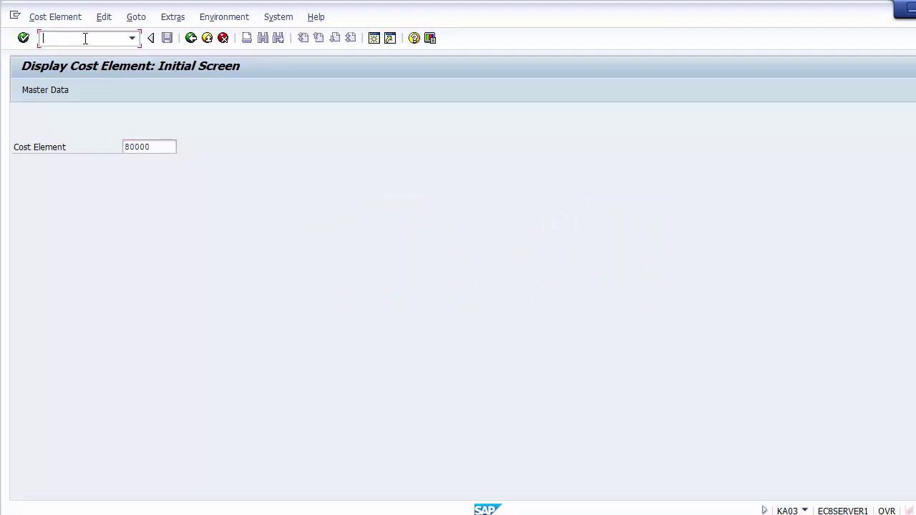
text(/nka06)
key(Return)
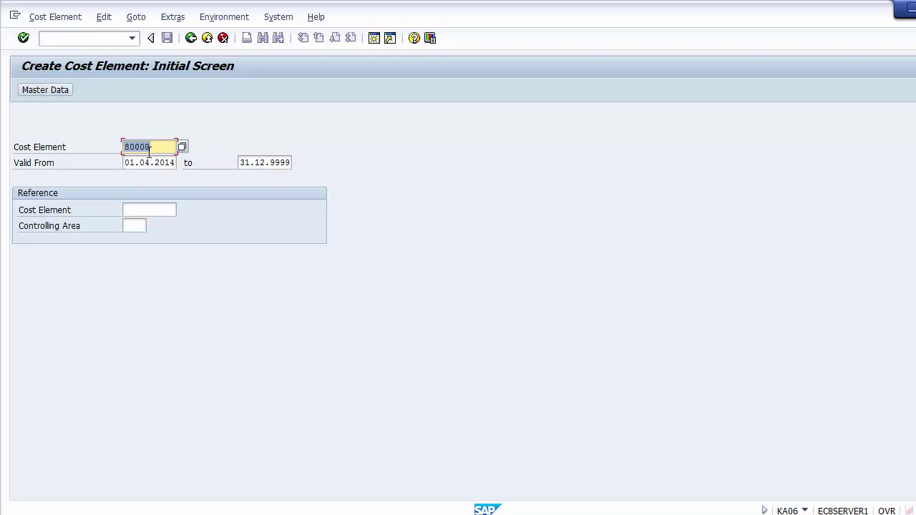
key(Delete)
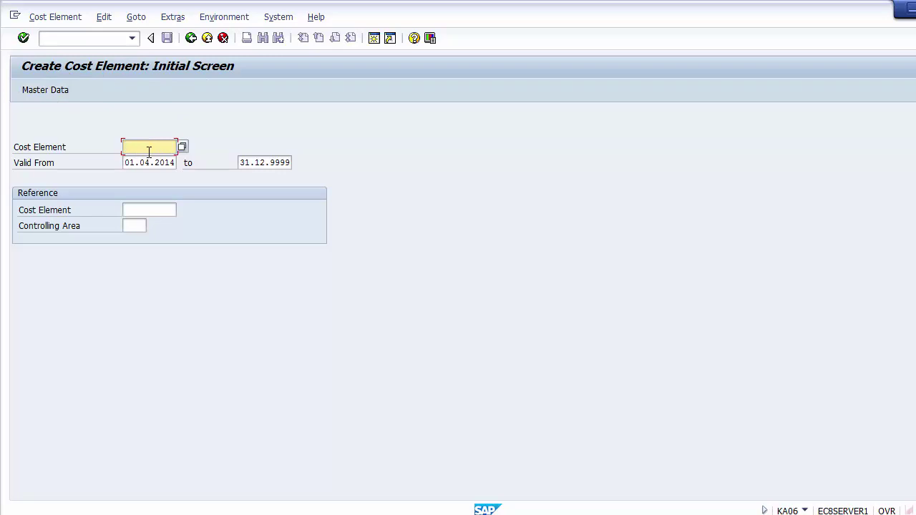
click(203, 42)
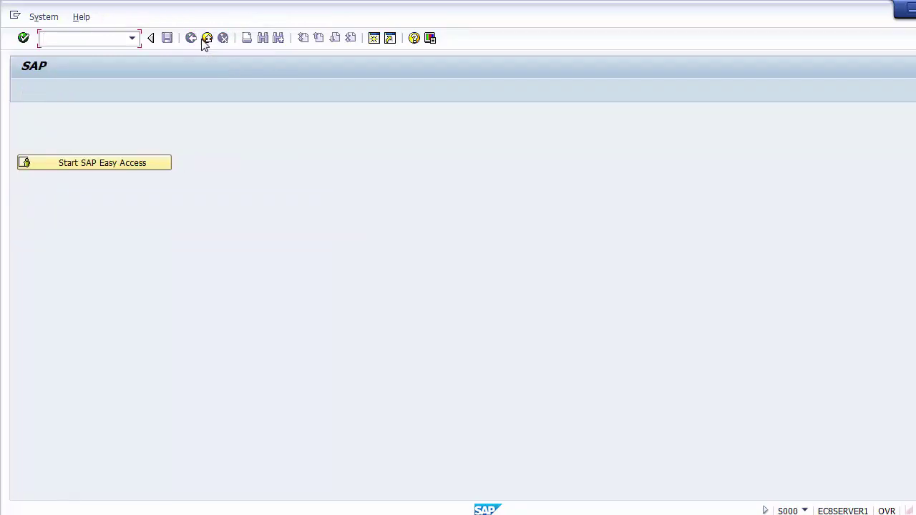
key(alt+Tab)
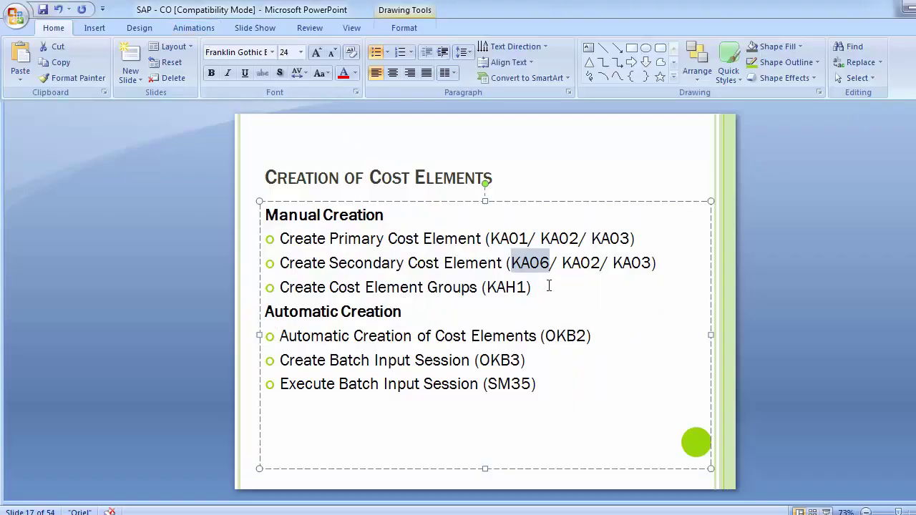
key(alt+Tab)
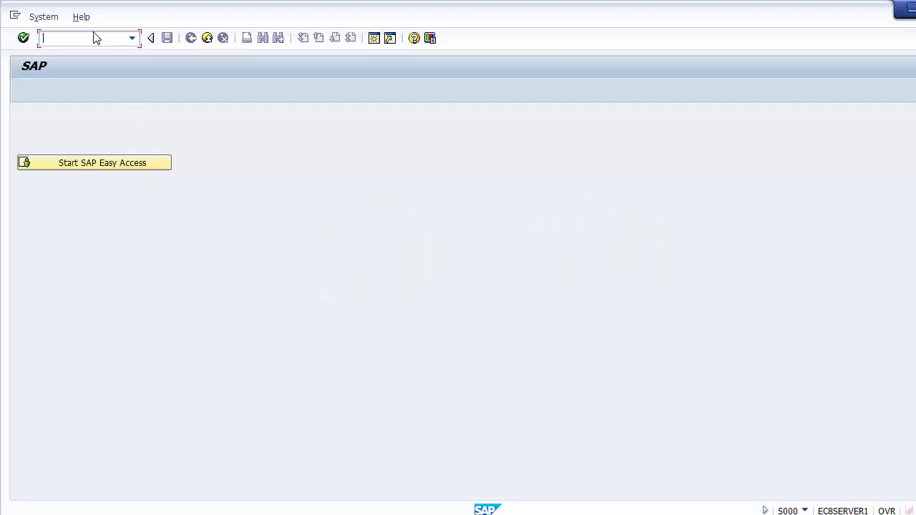
Step: Reset the transaction and start SAP Easy Access
text(/n)
key(Return)
click(93, 166)
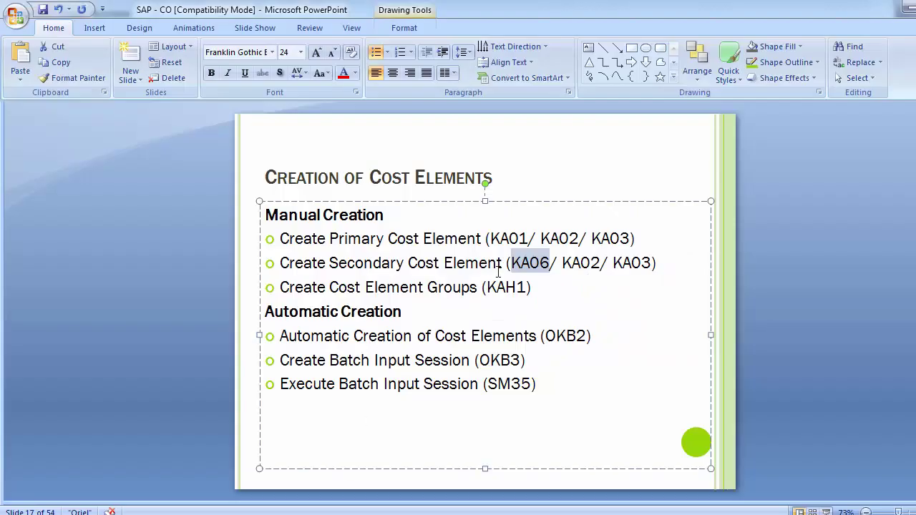
Step: Switch to PowerPoint, highlight the transaction codes of the primary and secondary cost element lines, and return to SAP
click(530, 262)
drag(491, 238, 655, 263)
click(631, 240)
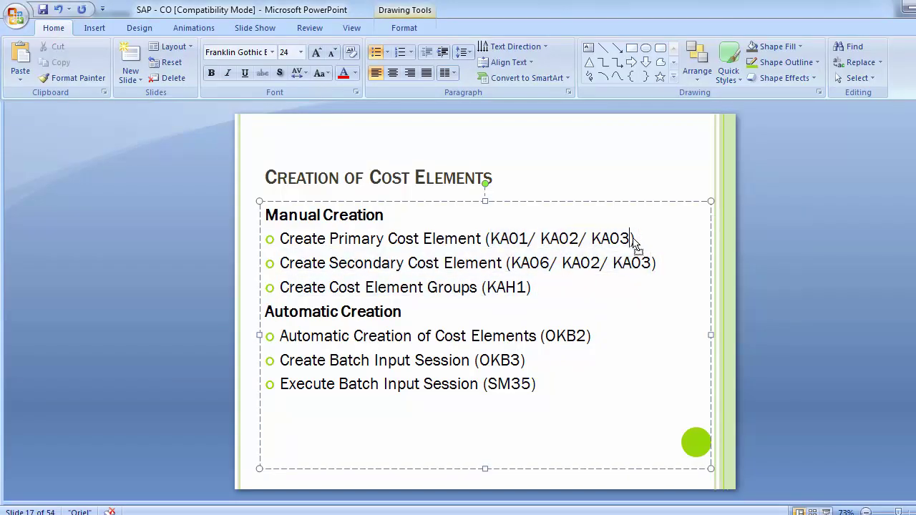
click(152, 281)
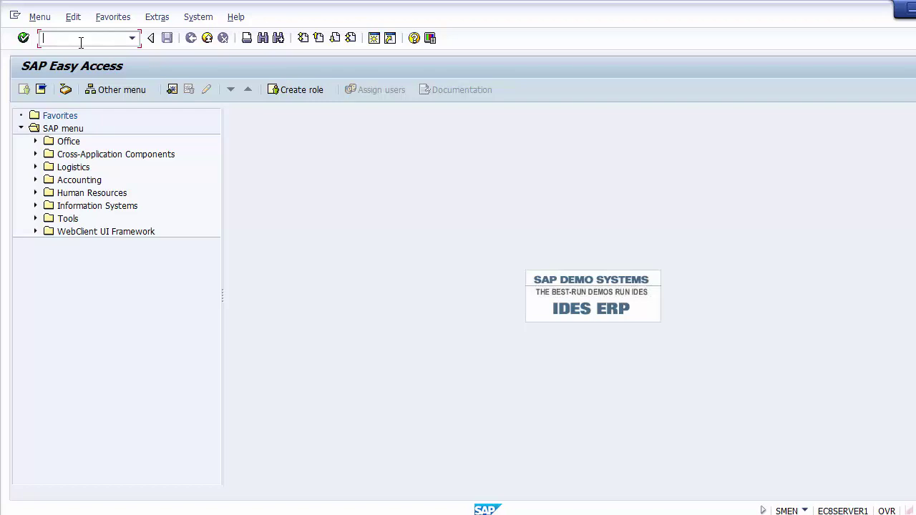
Step: Open the central G/L account transaction FS00
text(FS00)
key(BackSpace)
key(BackSpace)
text(00)
key(Return)
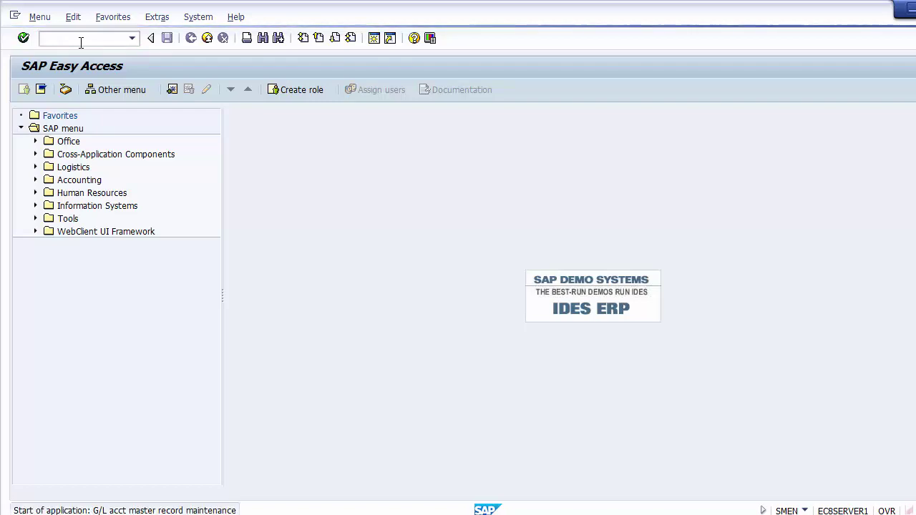
Step: Display G/L account 400009 from the entry history and examine its number and description
key(BackSpace)
key(Down)
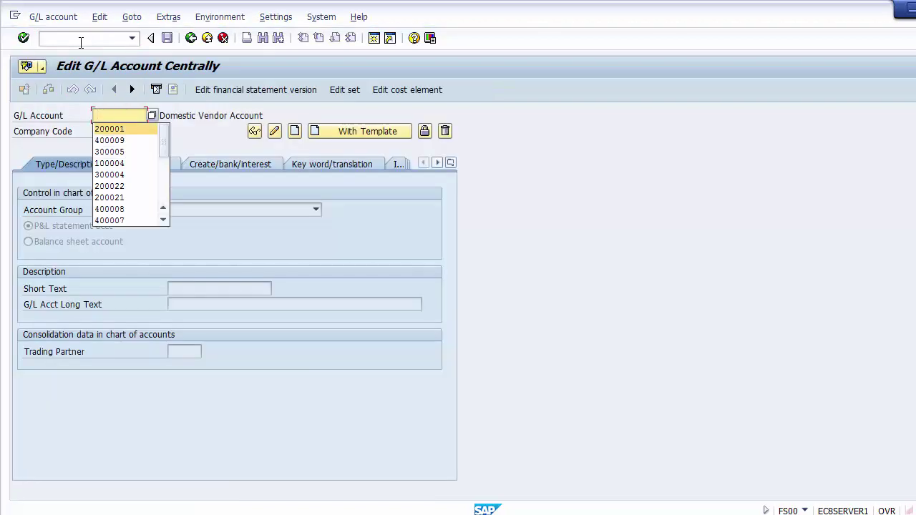
key(Down)
key(Return)
key(Return)
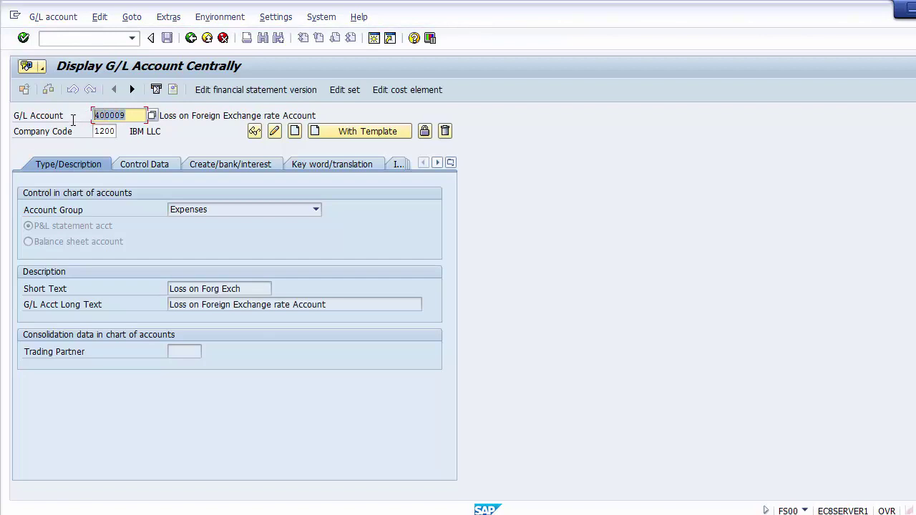
click(176, 118)
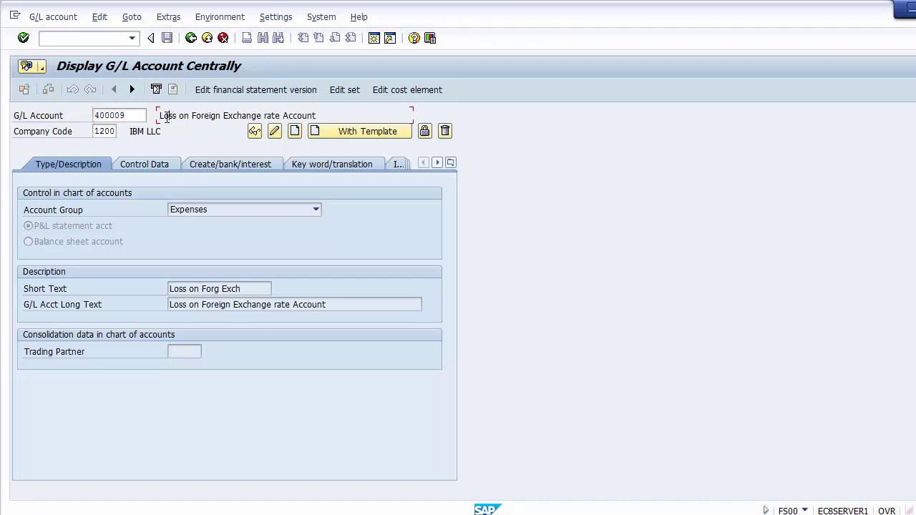
double_click(135, 116)
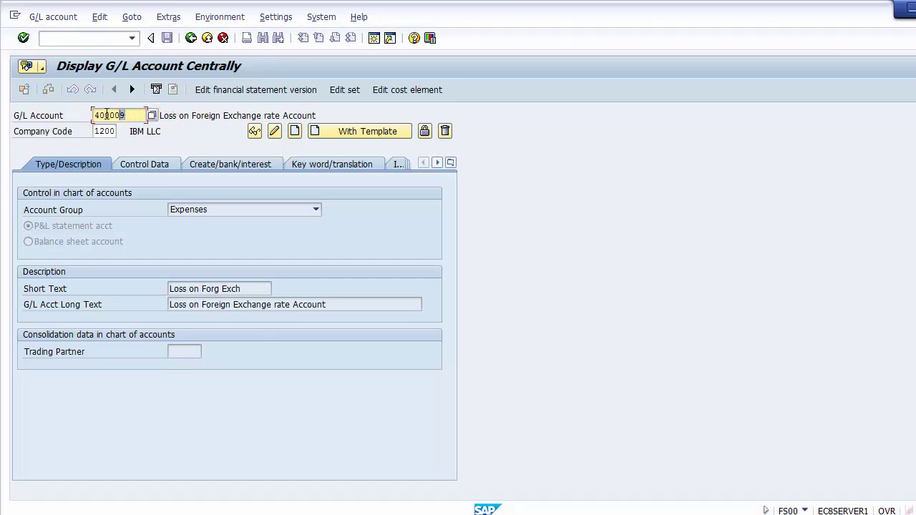
click(166, 119)
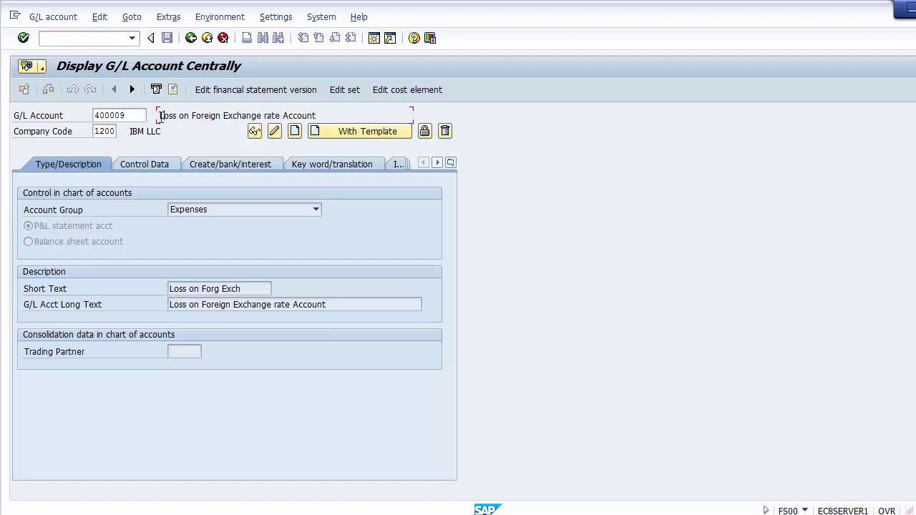
double_click(135, 116)
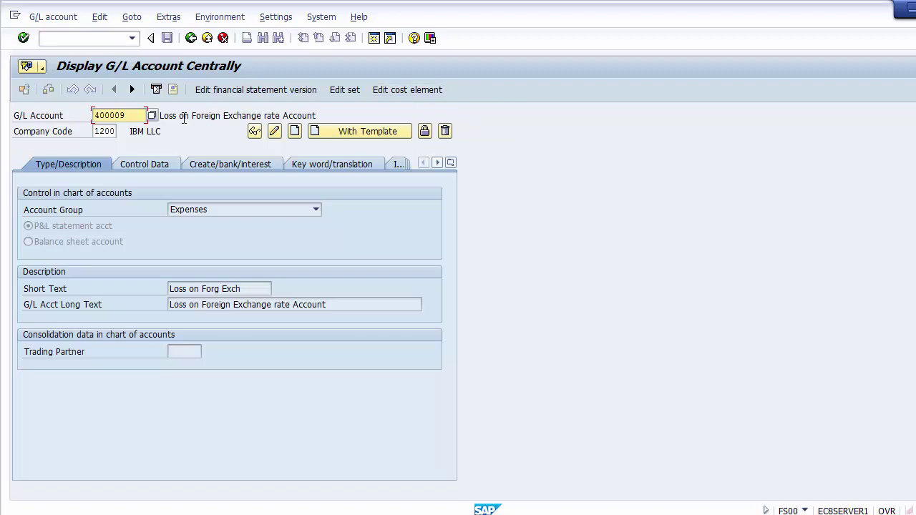
Step: Display G/L account 400002 instead and check its number and name
key(BackSpace)
text(2)
key(Return)
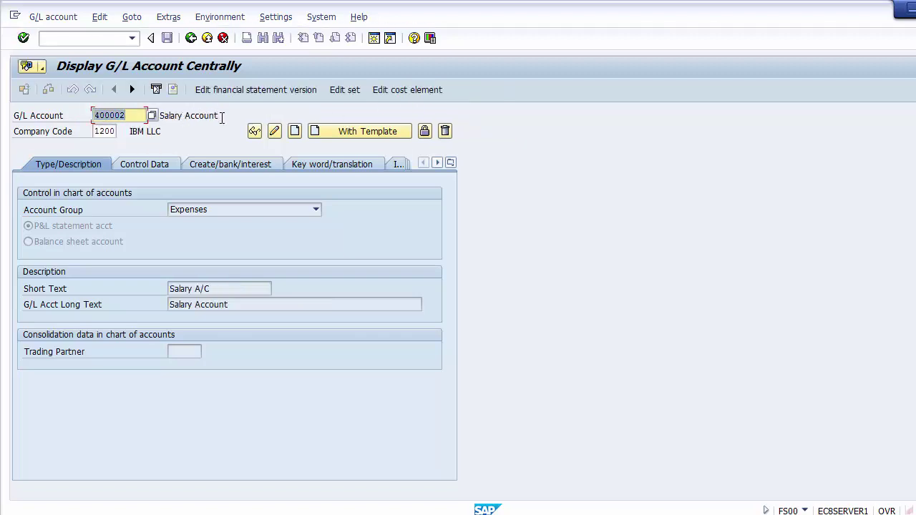
drag(219, 116, 80, 115)
click(134, 113)
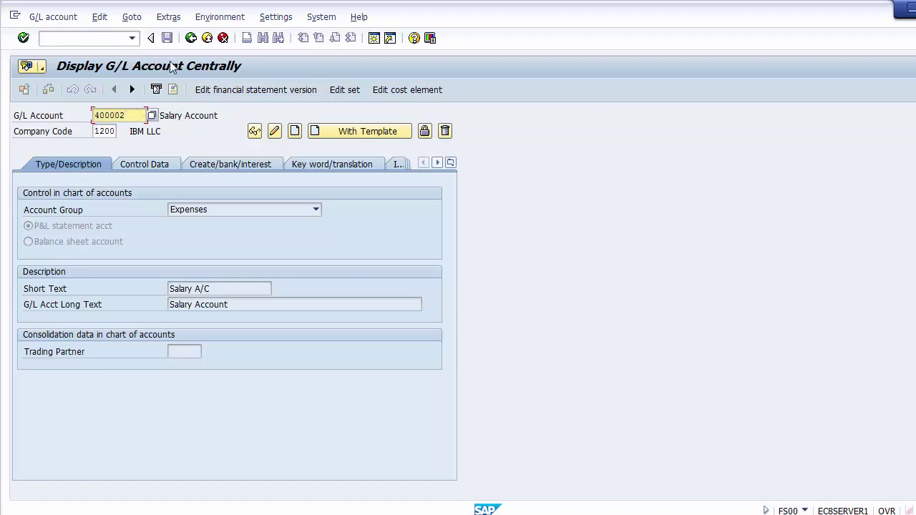
Step: Start editing the cost element for G/L account 400002, check its validity dates and continue to its basic data
click(405, 92)
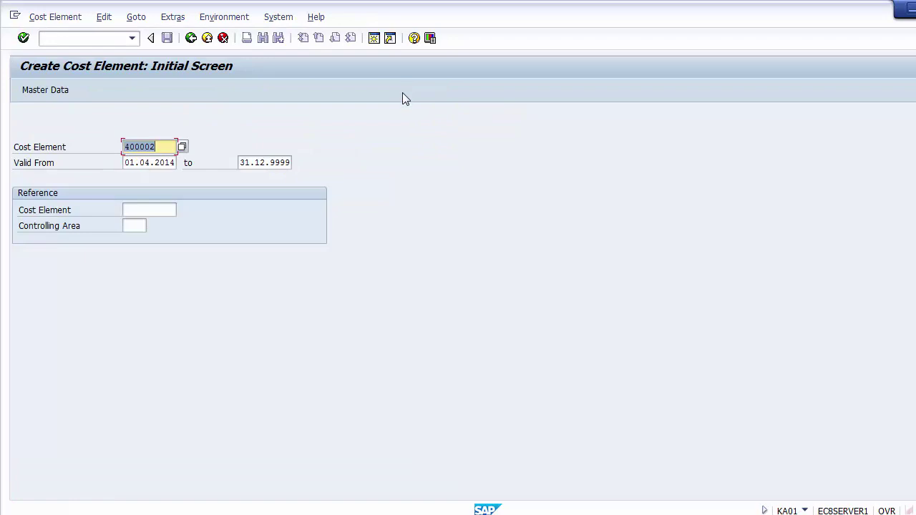
click(128, 165)
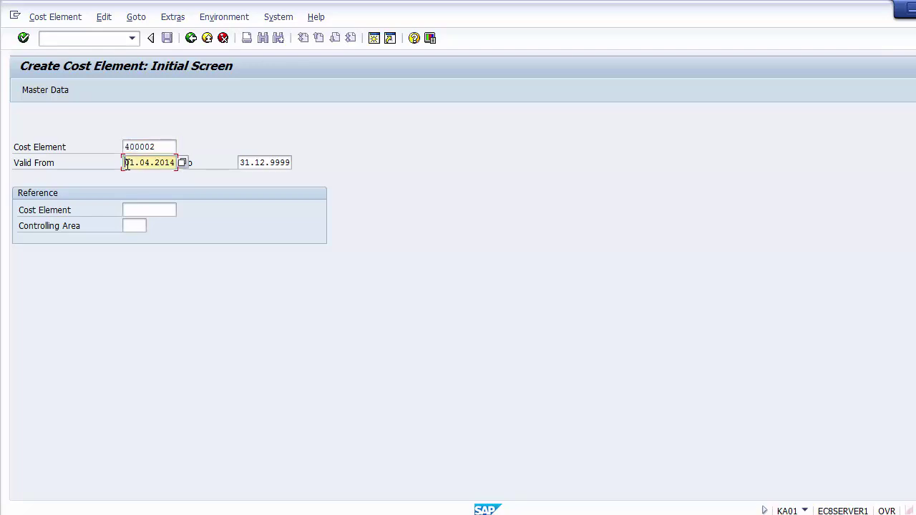
click(260, 162)
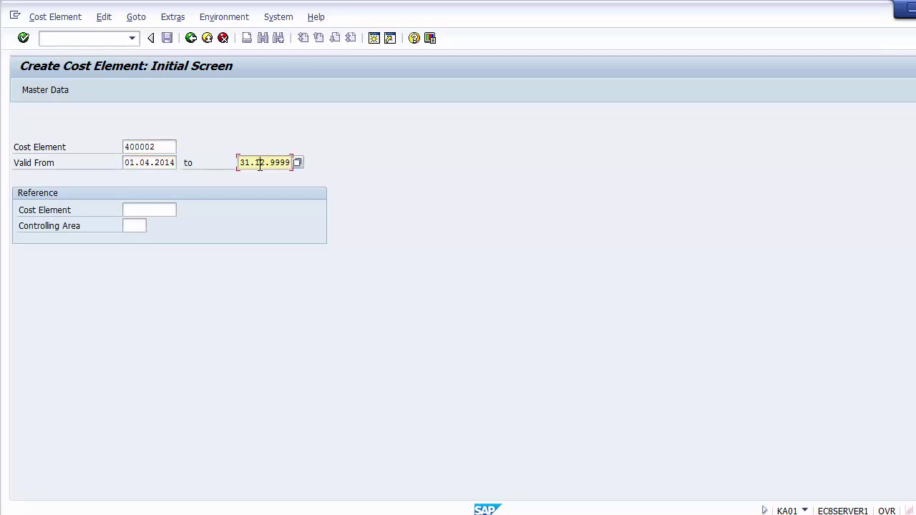
key(Return)
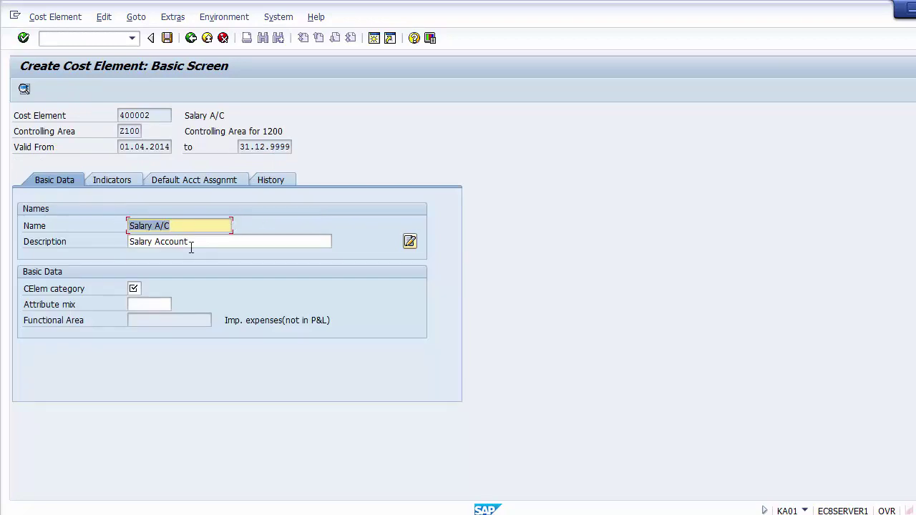
drag(210, 241, 128, 242)
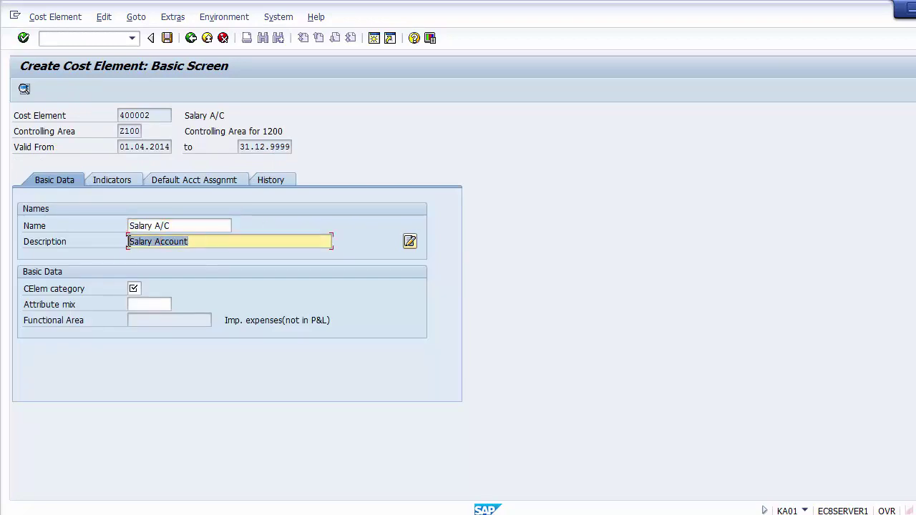
drag(150, 113, 106, 106)
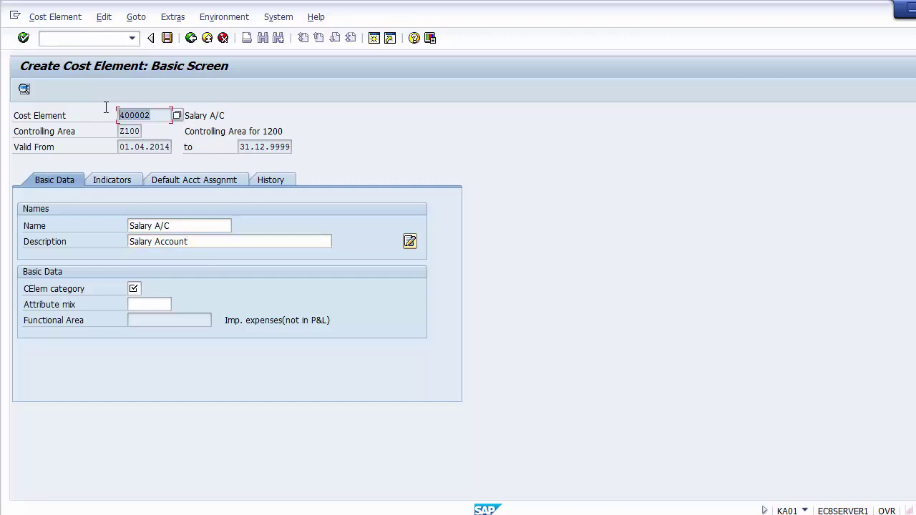
Step: Assign cost element category 1, Primary costs/cost-reducing revenues, to cost element 400002 and save it
click(133, 288)
click(147, 288)
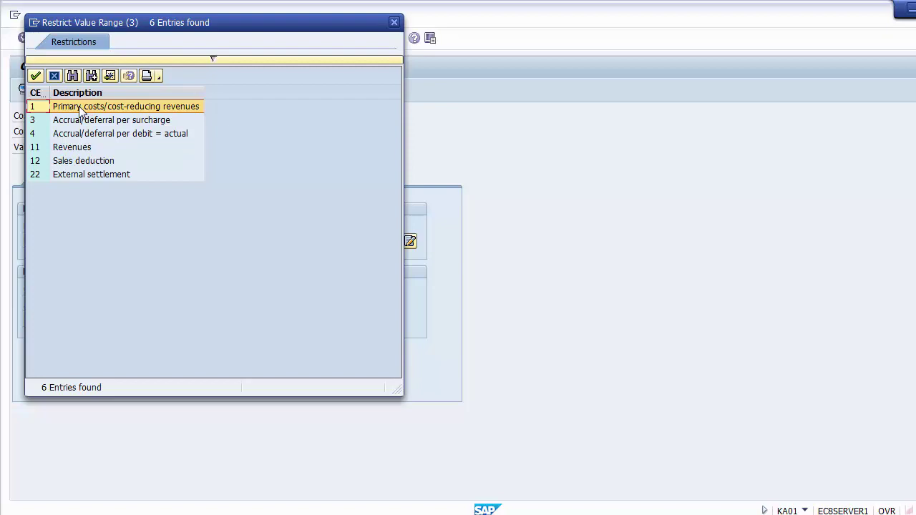
double_click(80, 107)
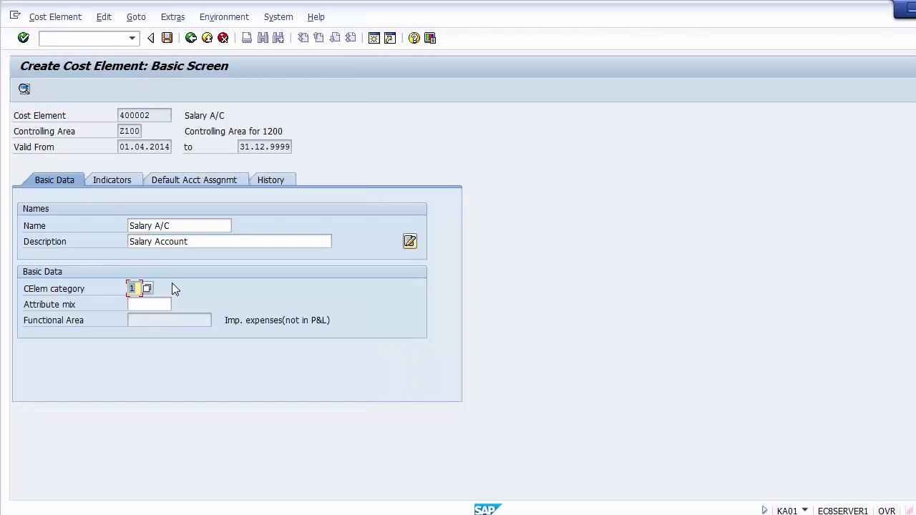
click(167, 38)
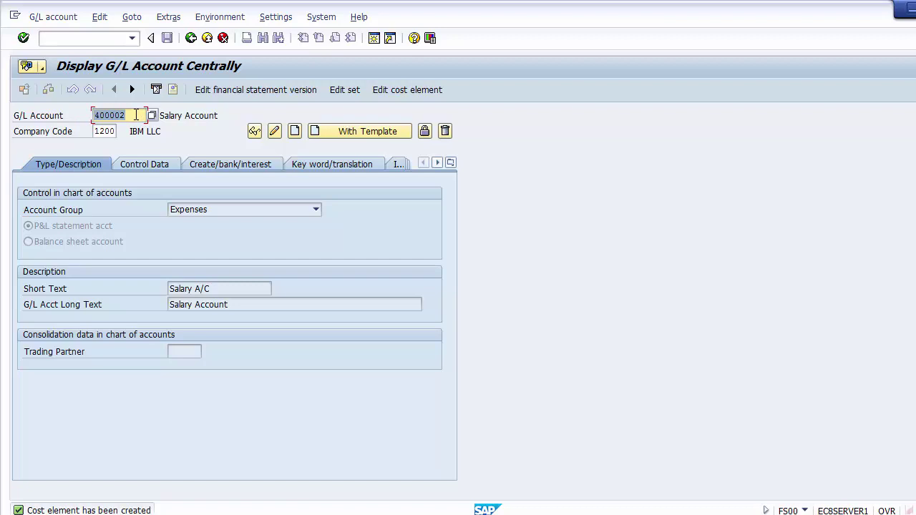
Step: Exit to SAP Easy Access and reopen transaction FS00
click(208, 37)
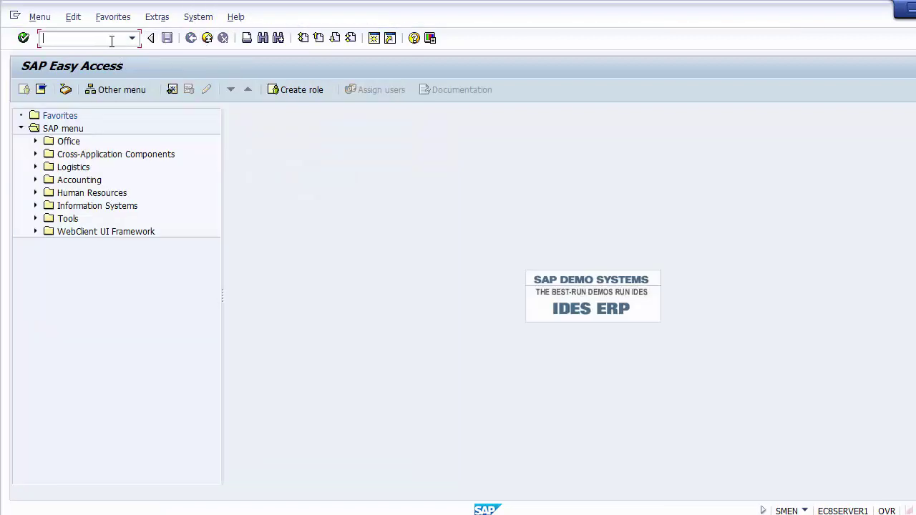
text(fs00)
key(Return)
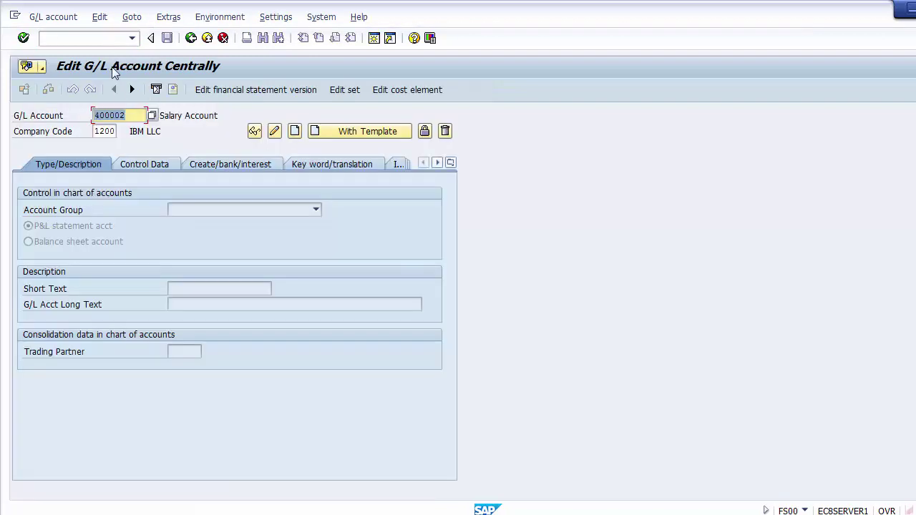
Step: Display G/L account 300000 and check its name
click(121, 114)
key(Delete)
key(Down)
key(Down)
key(Down)
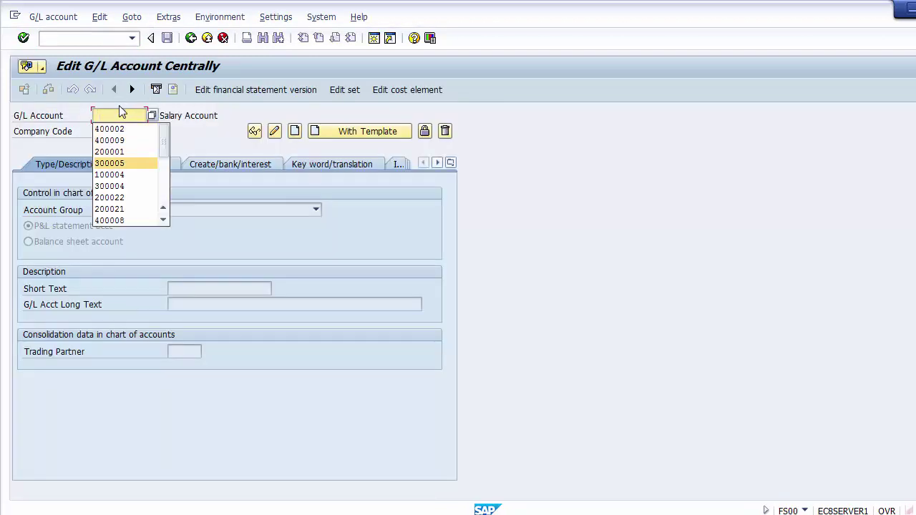
text(30000)
key(Escape)
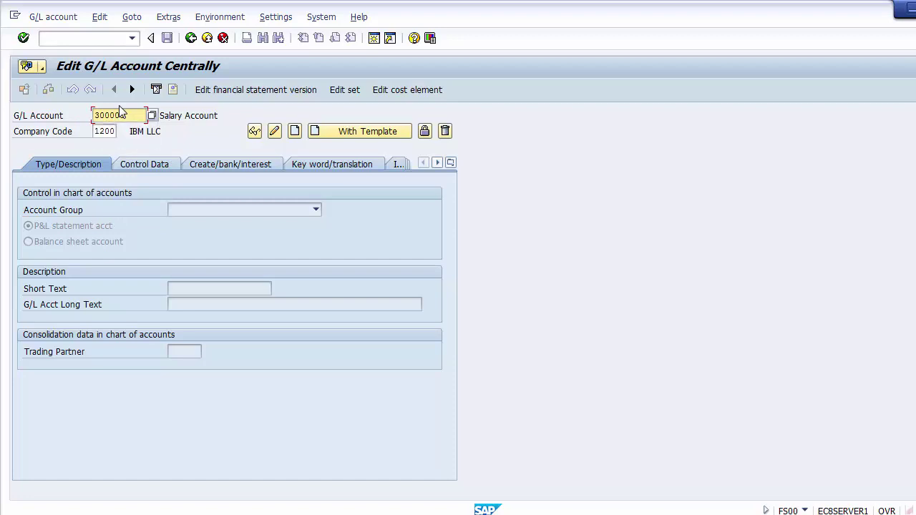
text(0)
key(Return)
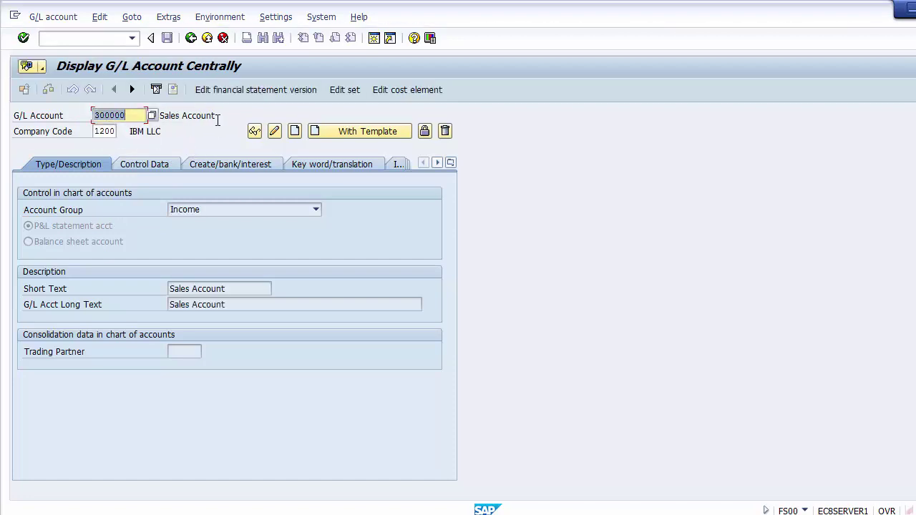
drag(218, 120, 156, 121)
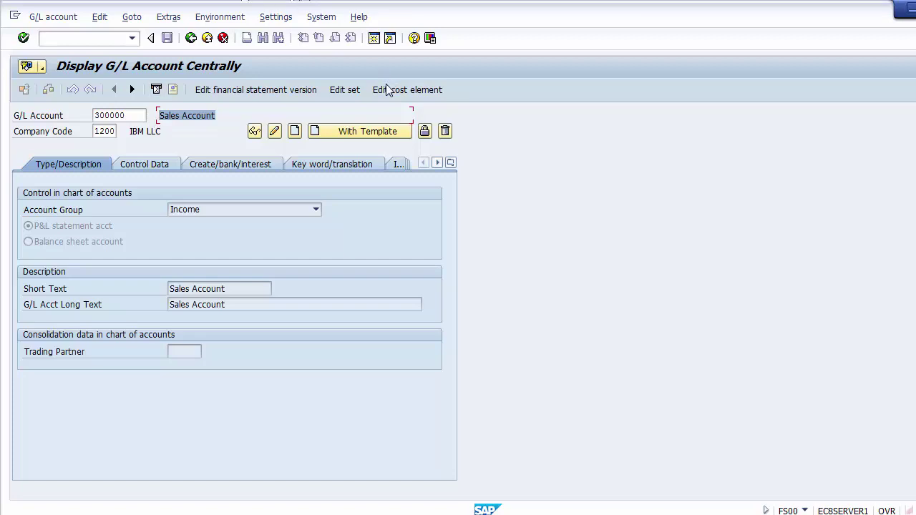
click(130, 115)
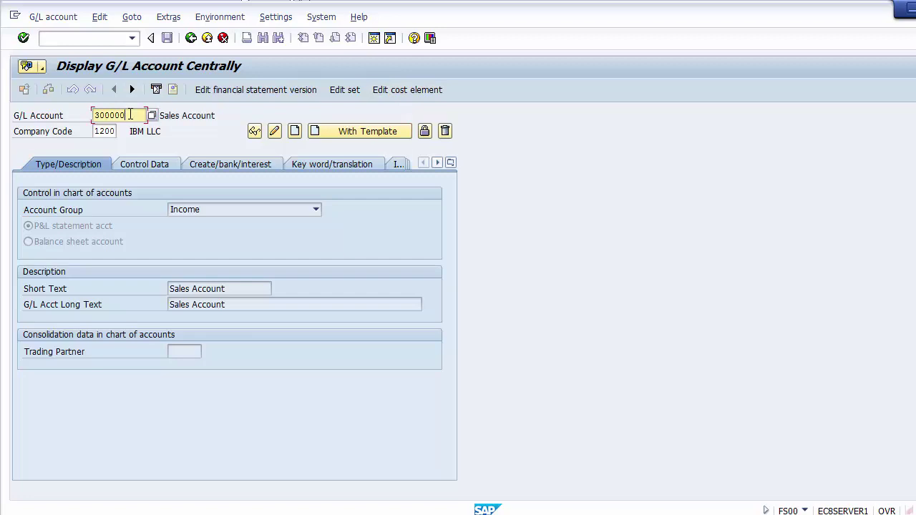
Step: Start editing the cost element for G/L account 300000 and continue to its basic data with the existing validity dates
click(407, 90)
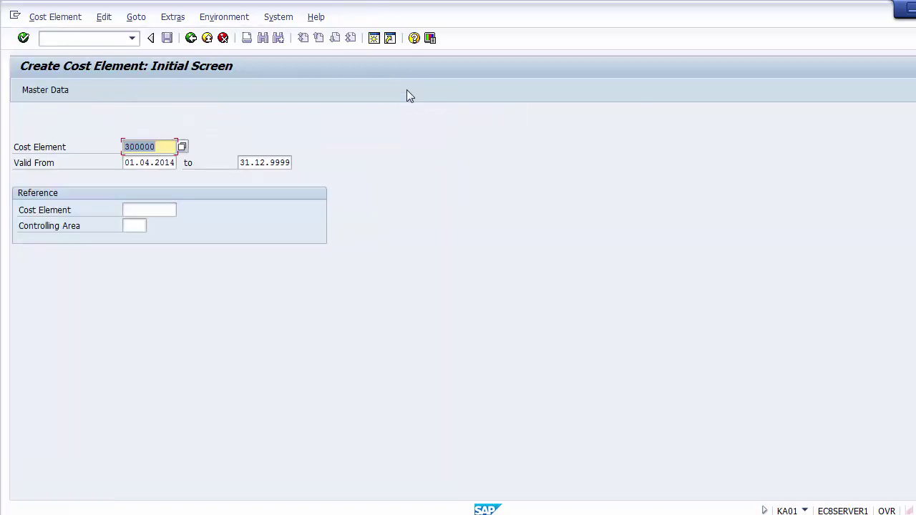
click(166, 146)
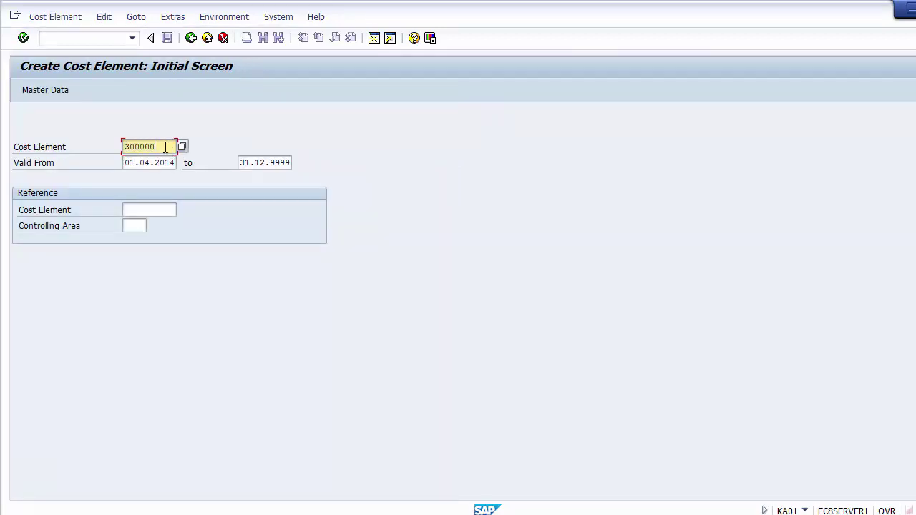
drag(166, 146, 118, 147)
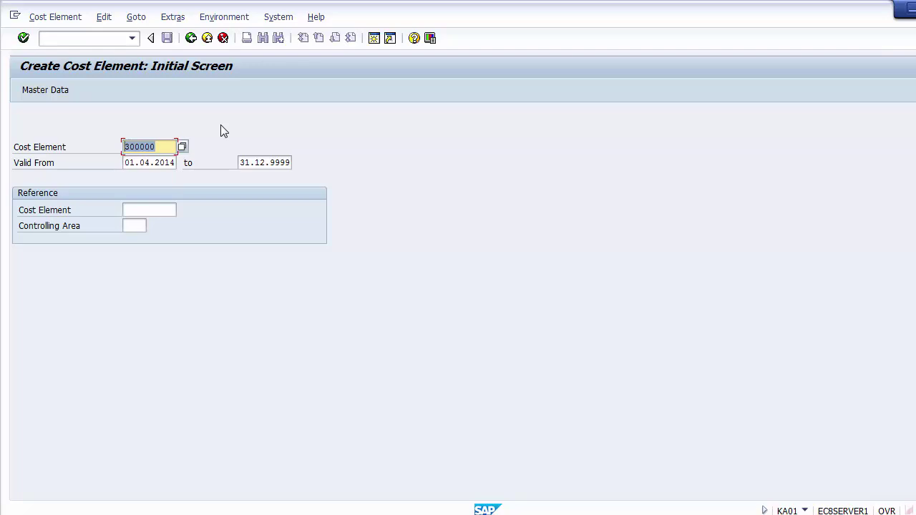
key(Return)
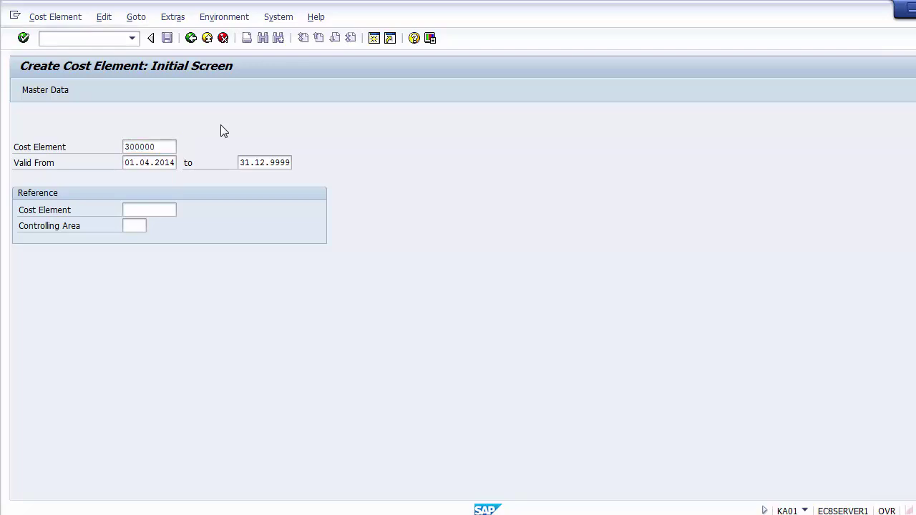
Step: Check the name and description of cost element 300000 in its basic data
click(197, 226)
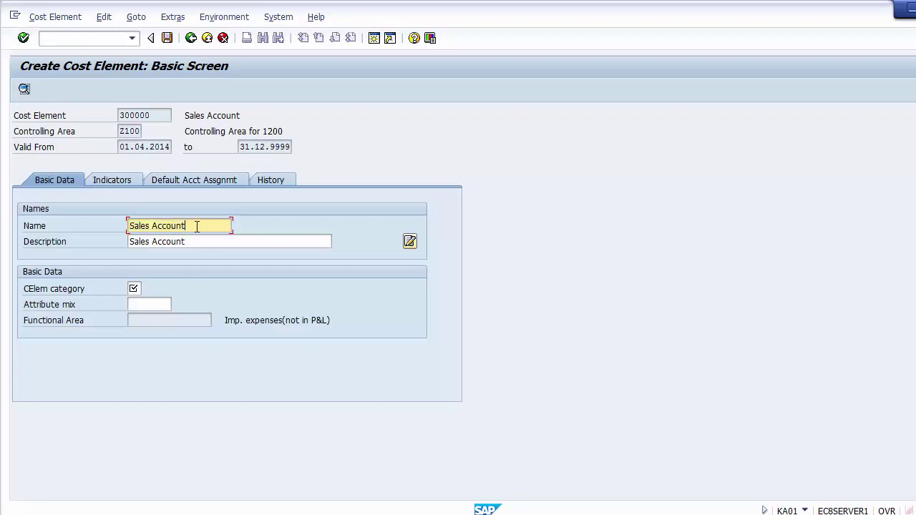
drag(197, 226, 124, 226)
click(187, 241)
drag(188, 241, 116, 239)
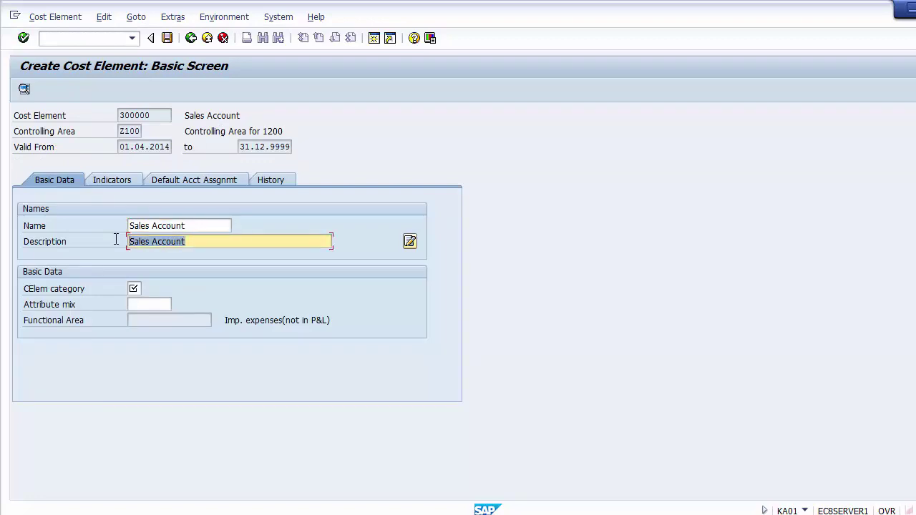
Step: Assign cost element category 11, Revenues, to cost element 300000, save it and exit the G/L account display
click(134, 289)
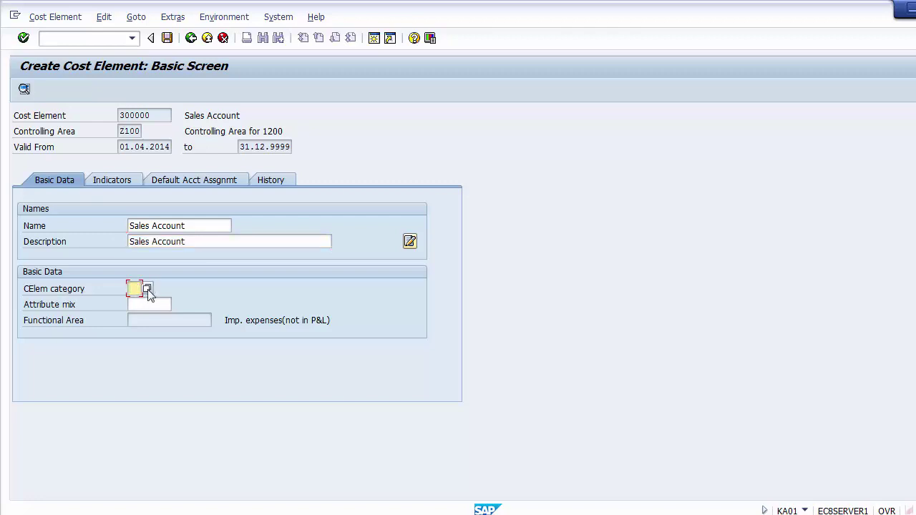
key(F4)
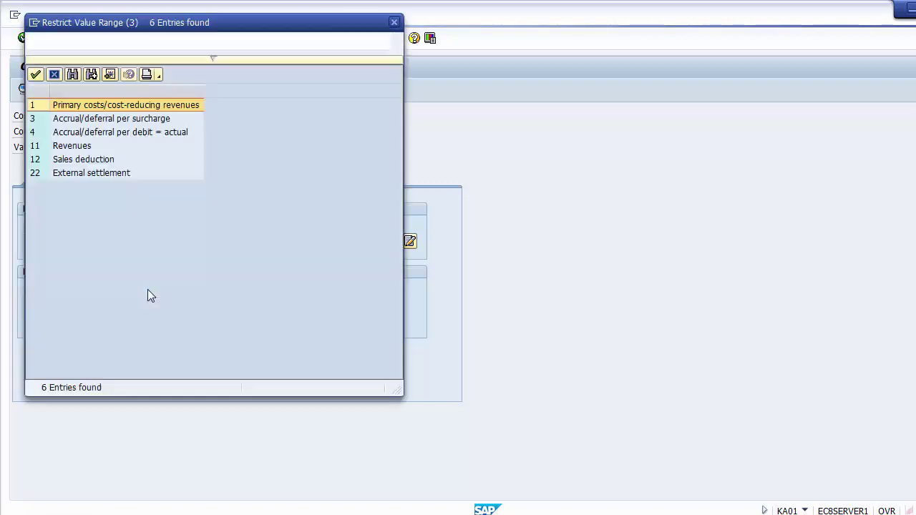
click(82, 151)
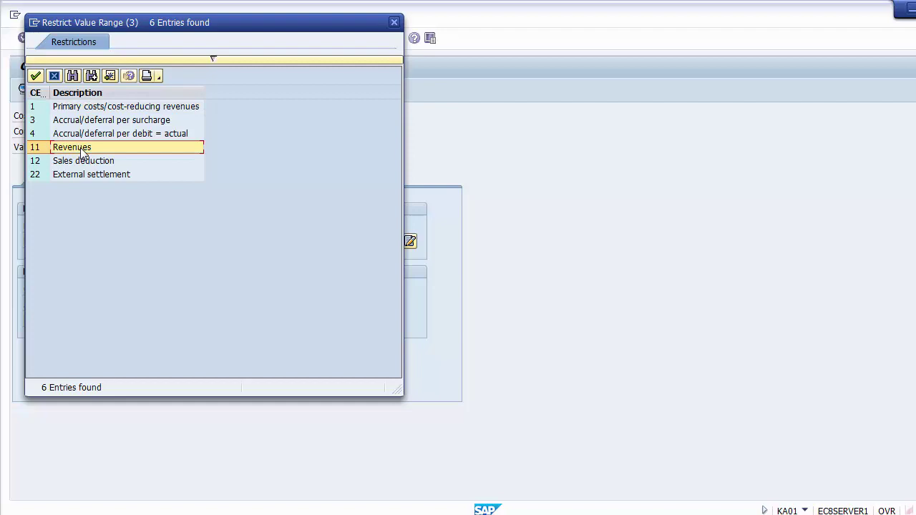
double_click(81, 148)
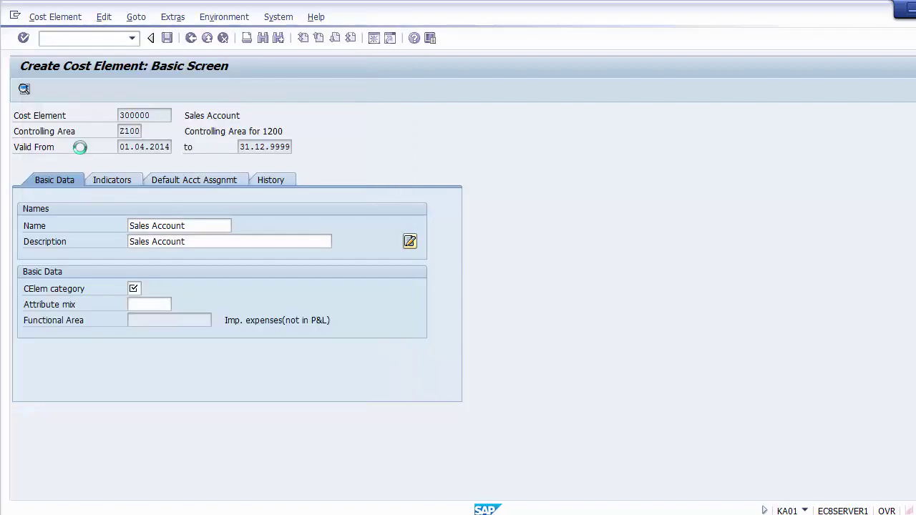
click(136, 288)
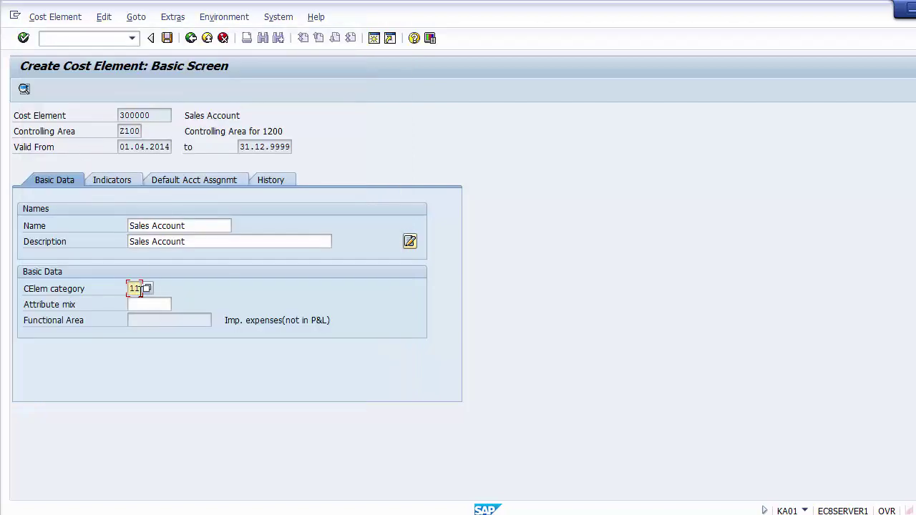
click(167, 40)
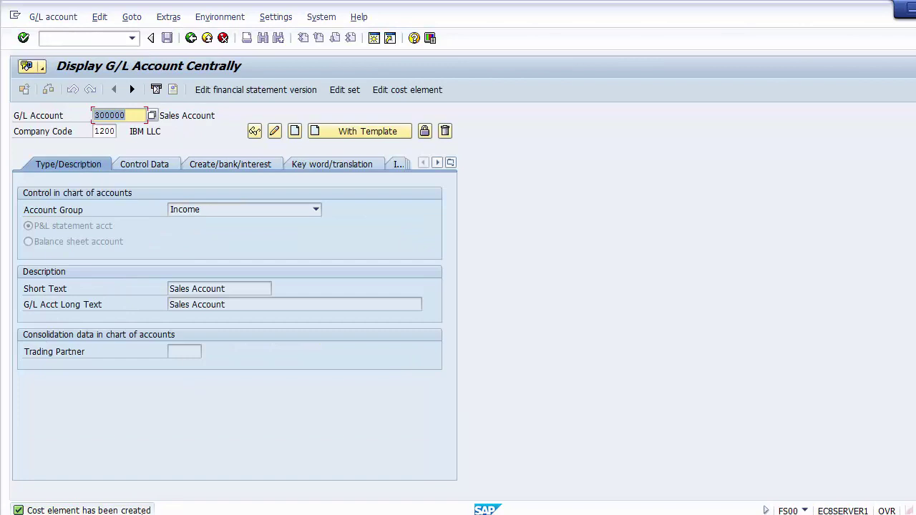
drag(216, 115, 201, 115)
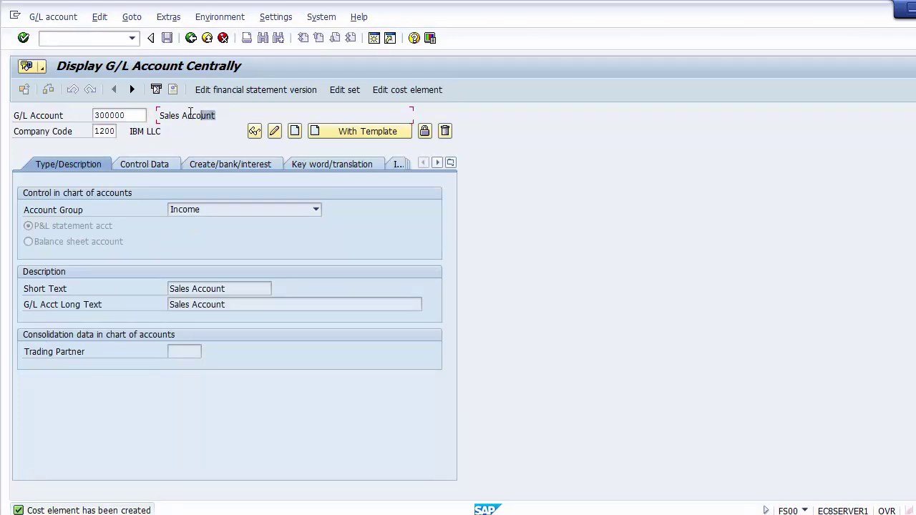
click(207, 38)
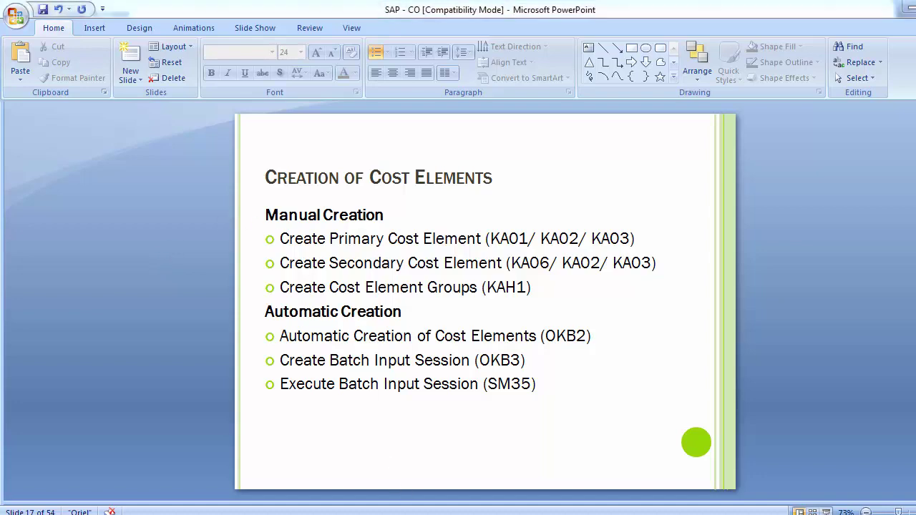
Step: Switch to the SAP Customizing Implementation Guide and expand Automatic Creation of Primary and Secondary Cost Elements within the Cost Element Accounting master data
click(327, 451)
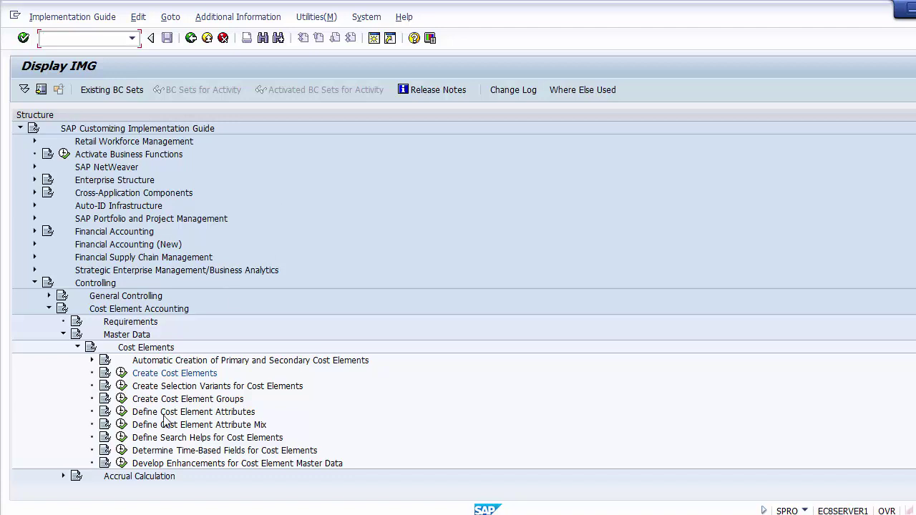
click(78, 347)
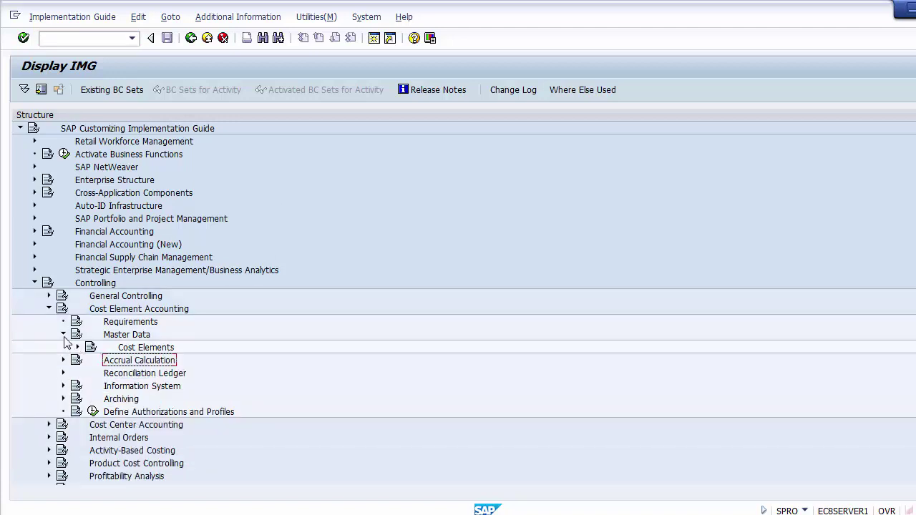
click(77, 348)
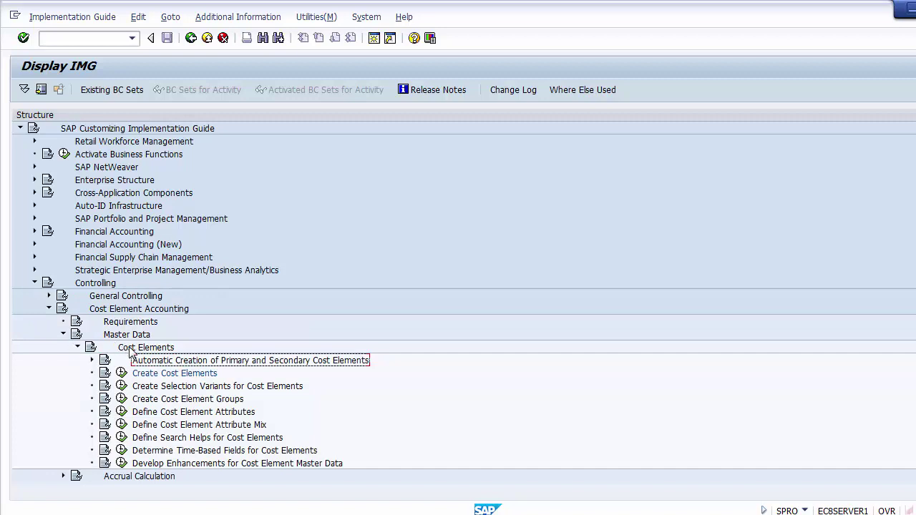
click(120, 311)
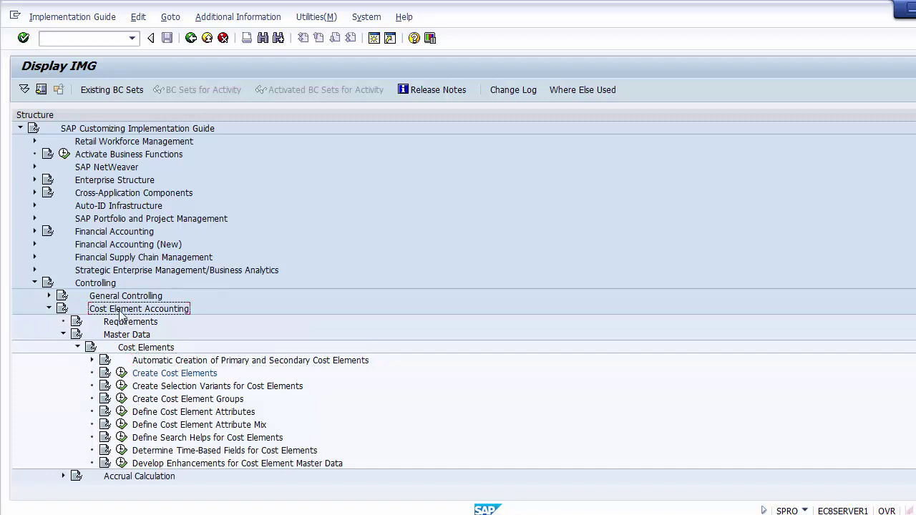
click(120, 336)
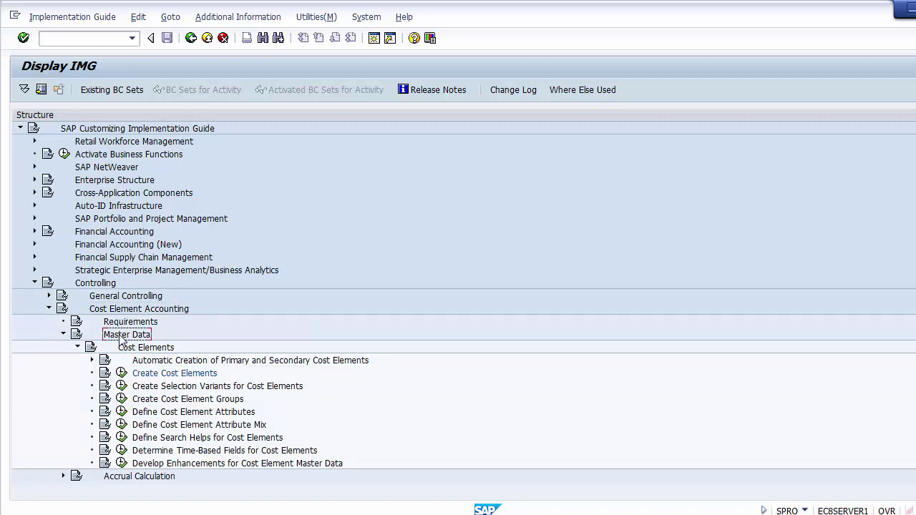
click(140, 350)
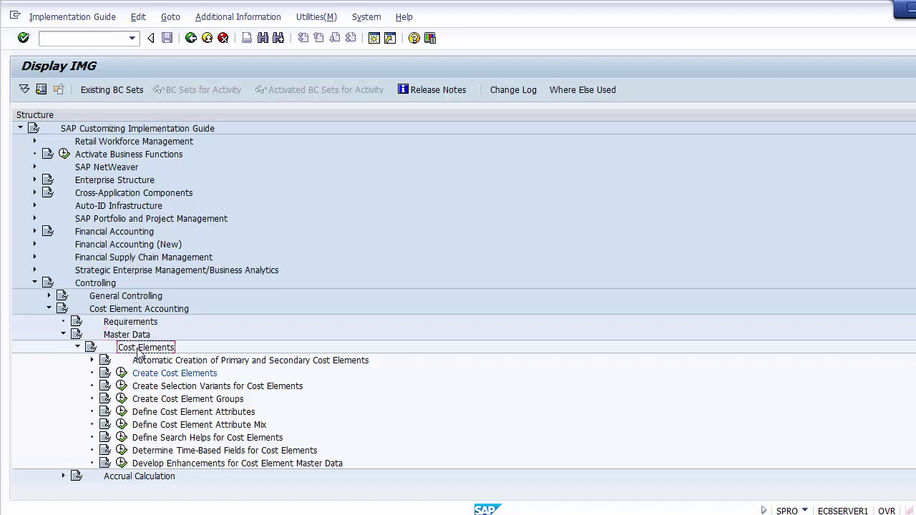
click(146, 362)
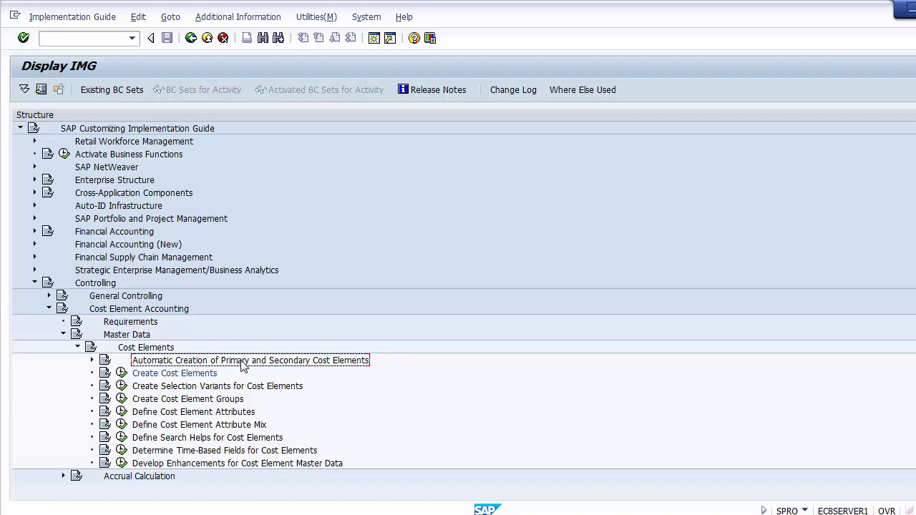
click(92, 362)
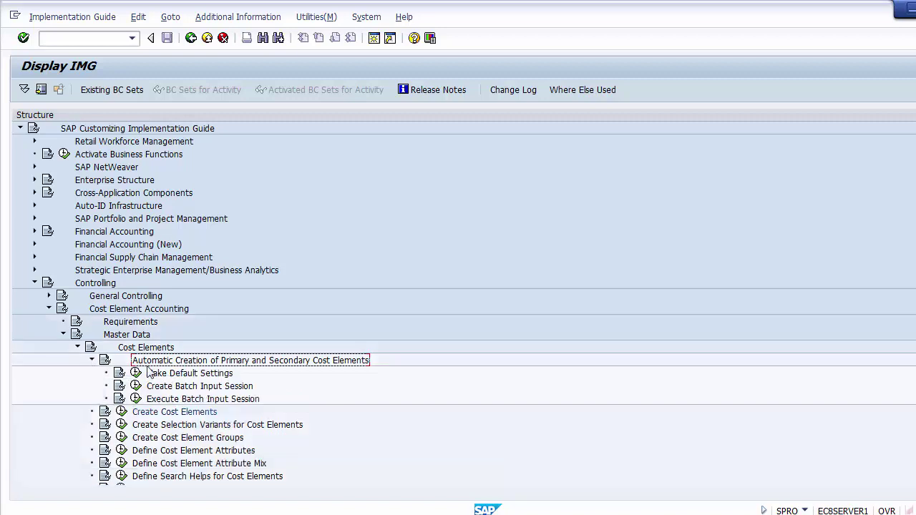
Step: Review the activities for making default settings, creating a batch input session and executing a batch input session
click(169, 374)
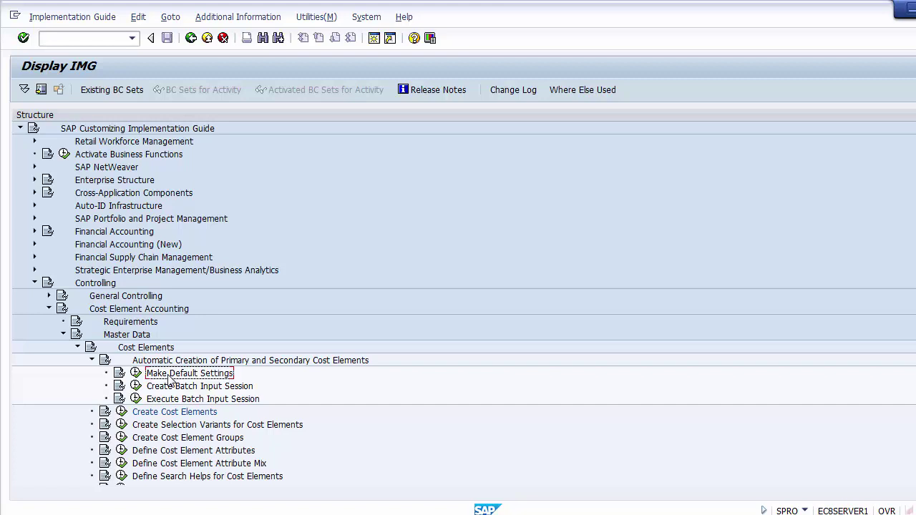
click(175, 387)
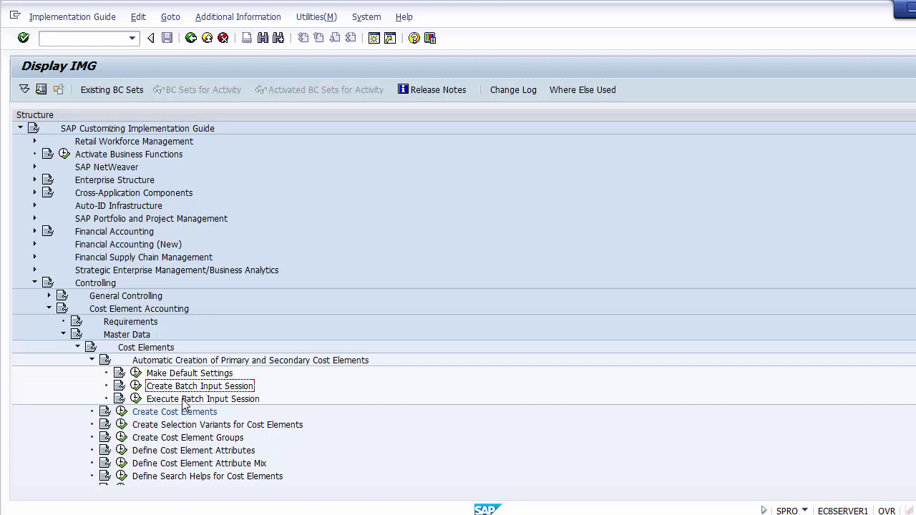
click(184, 401)
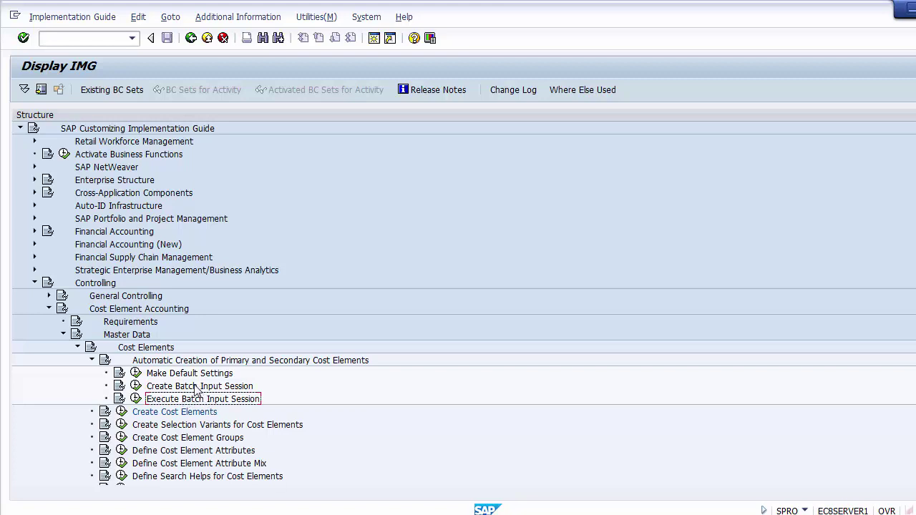
click(192, 374)
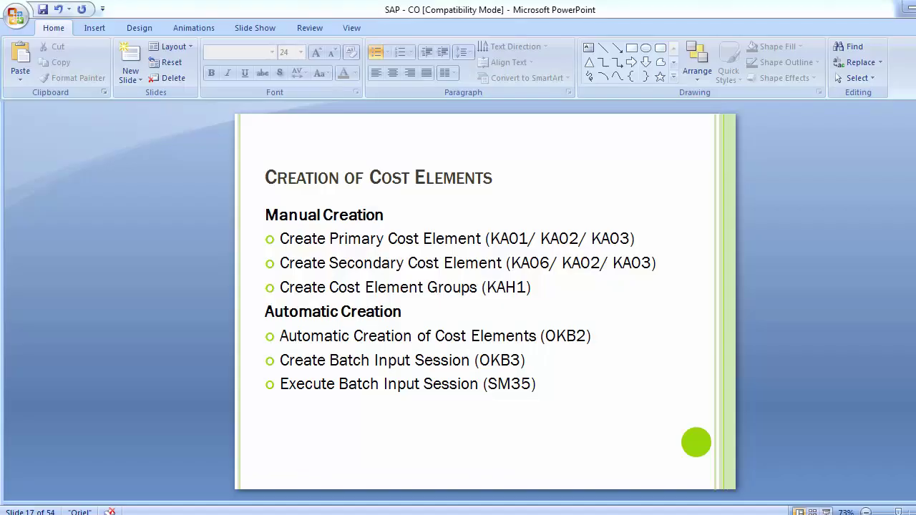
Step: Switch to the PowerPoint slide and replace "Automatic Creation of Cost Elements" before (OKB2) with "Make Default Settings"
key(alt+Tab)
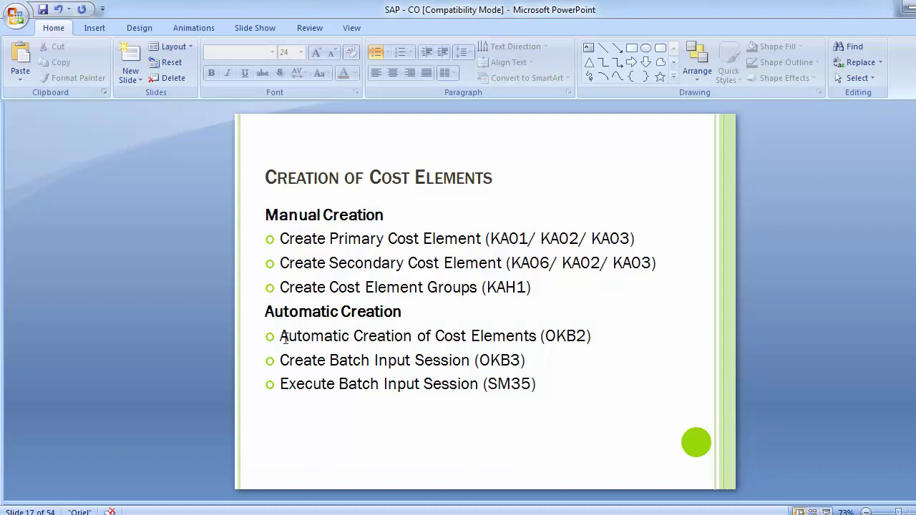
drag(281, 336, 518, 341)
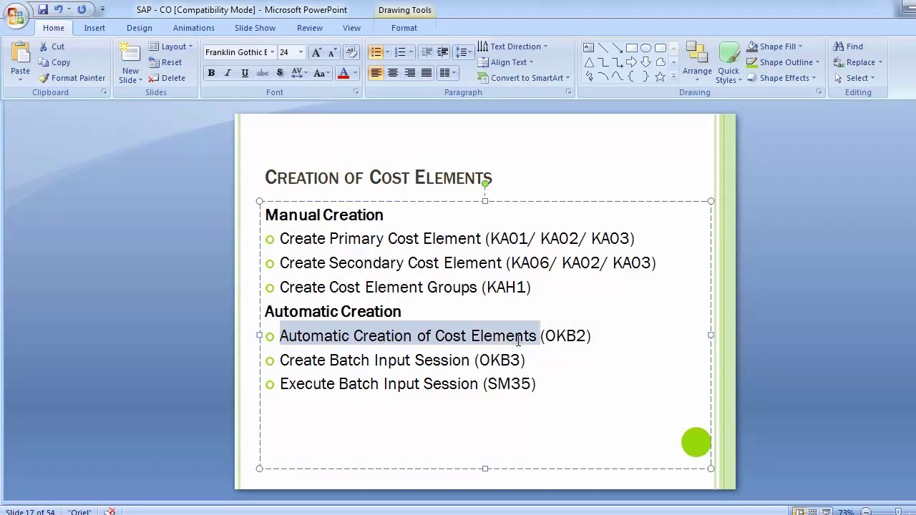
text(Make Default Settings)
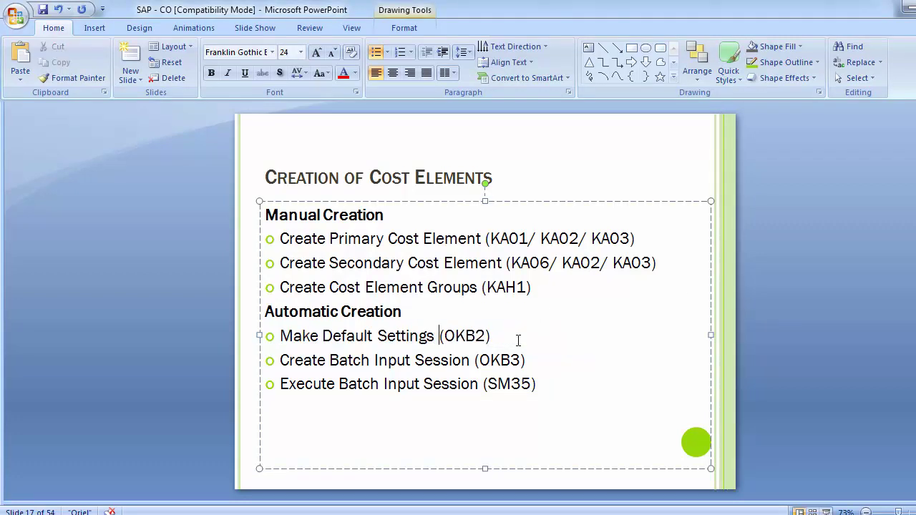
click(172, 319)
Step: Return to the SAP implementation guide, open Make Default Settings for chart of accounts 1000 and start new entries
key(alt+Tab)
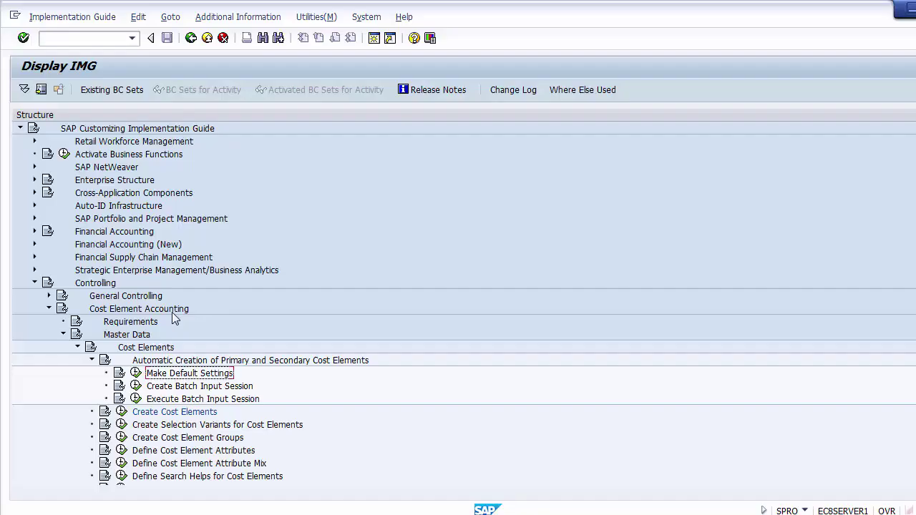
click(135, 373)
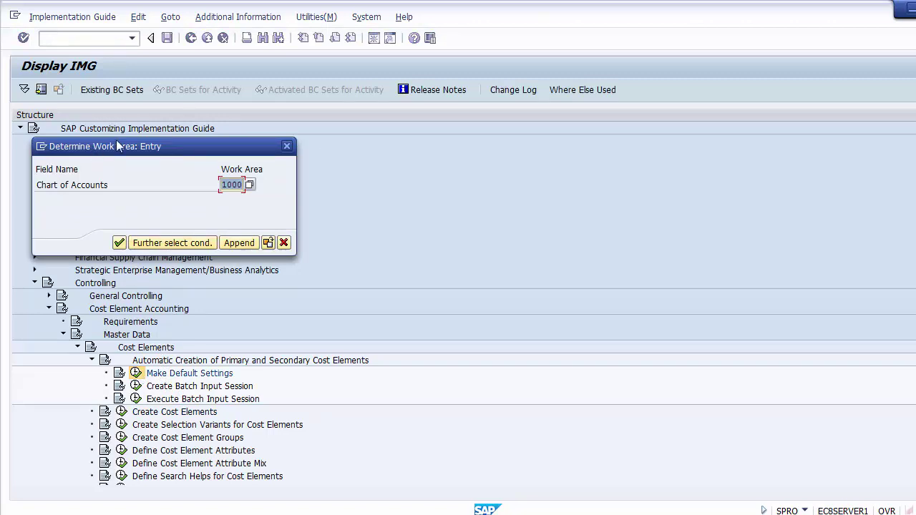
click(224, 184)
click(118, 243)
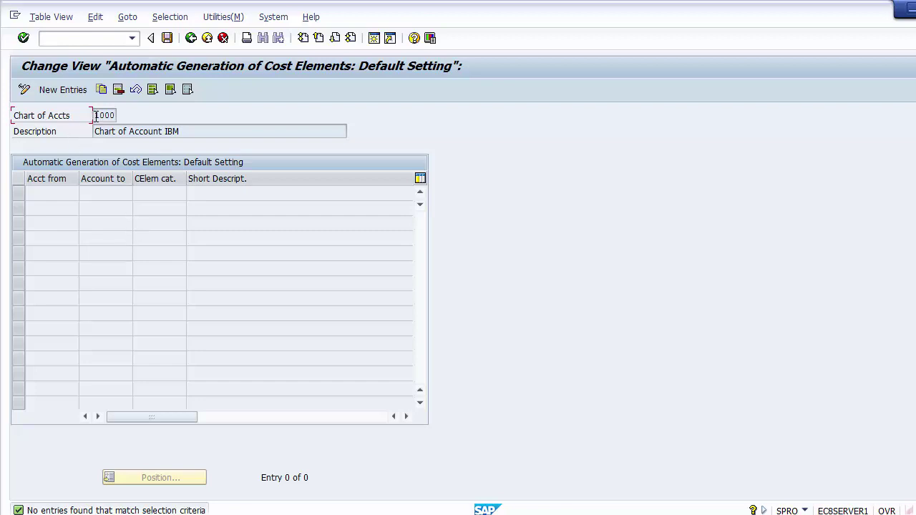
drag(95, 115, 114, 115)
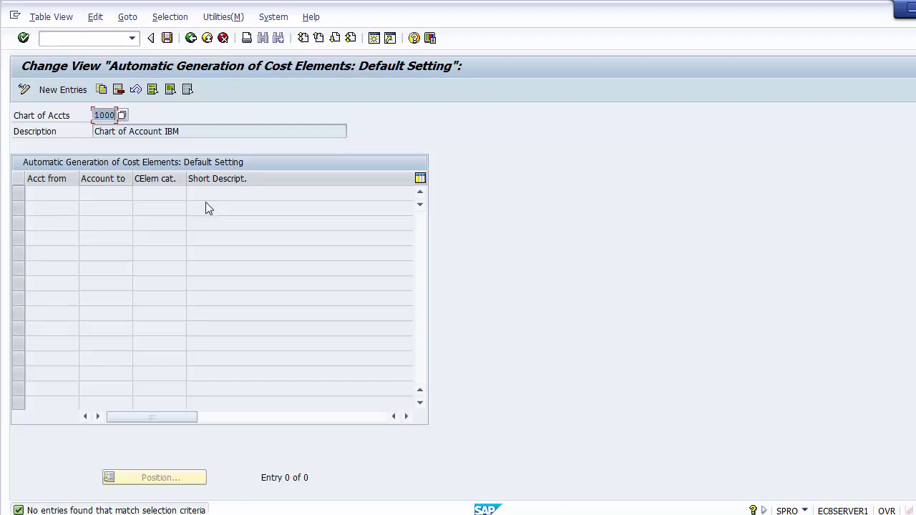
click(57, 92)
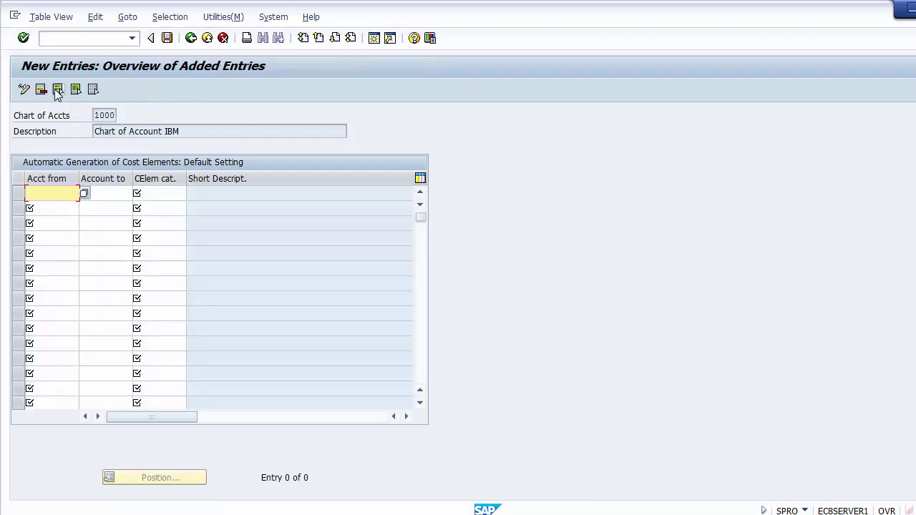
Step: Examine the Acct from and Account to fields in the rows of the new entries table
click(49, 208)
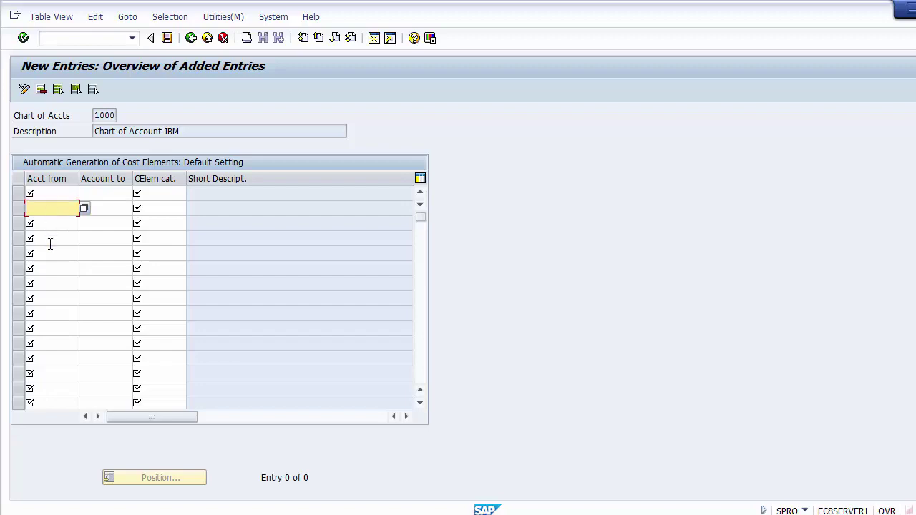
click(50, 237)
click(49, 298)
click(51, 192)
click(100, 191)
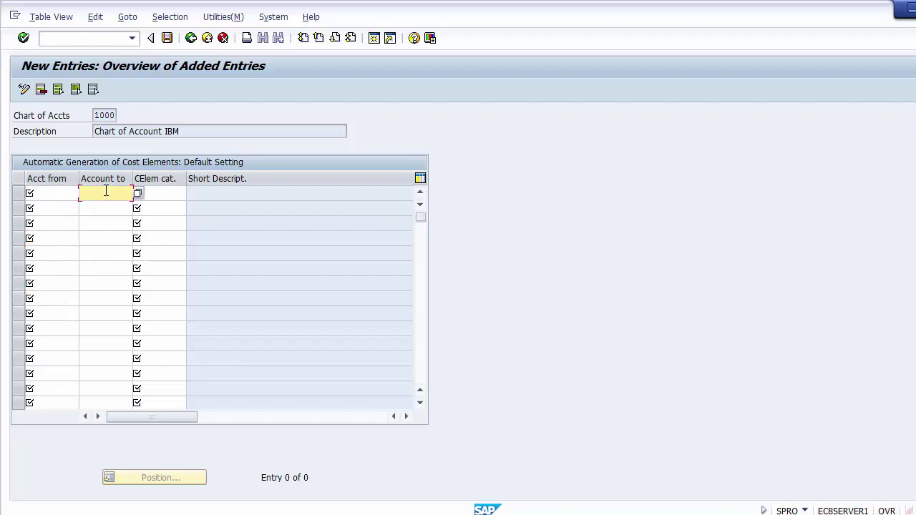
click(43, 207)
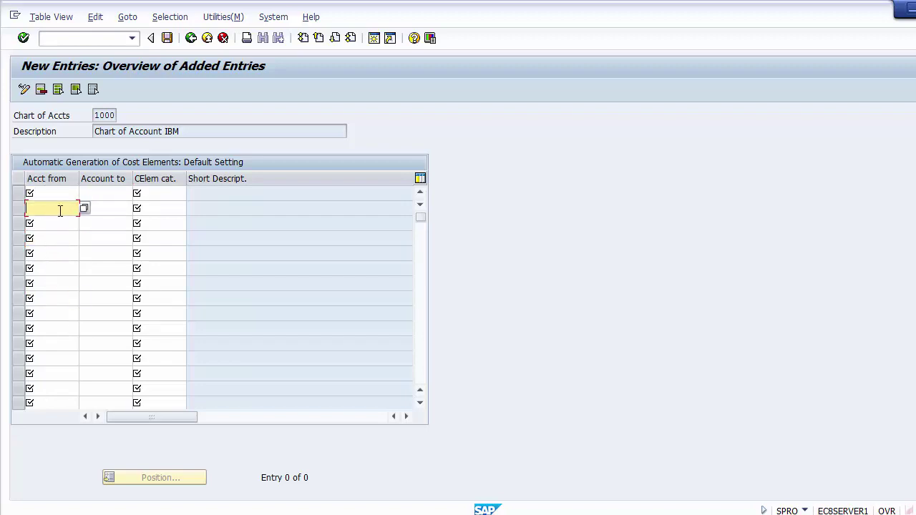
click(106, 208)
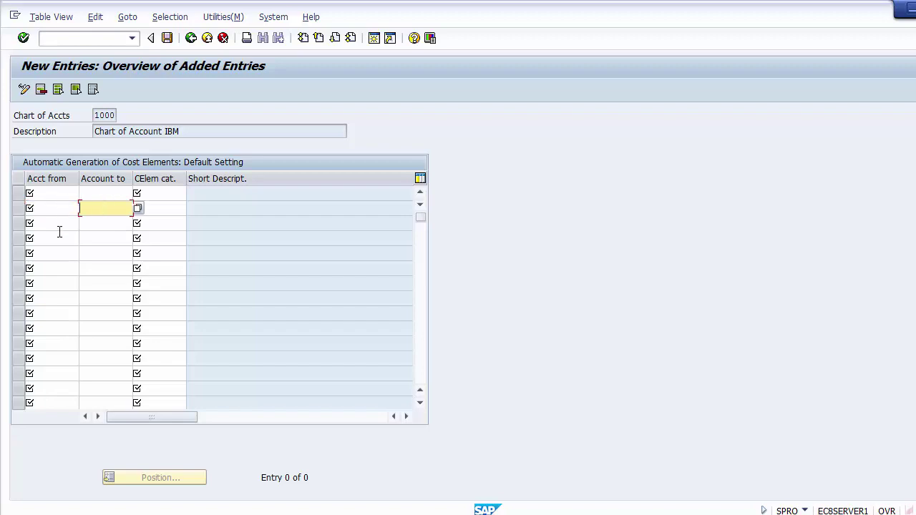
click(41, 194)
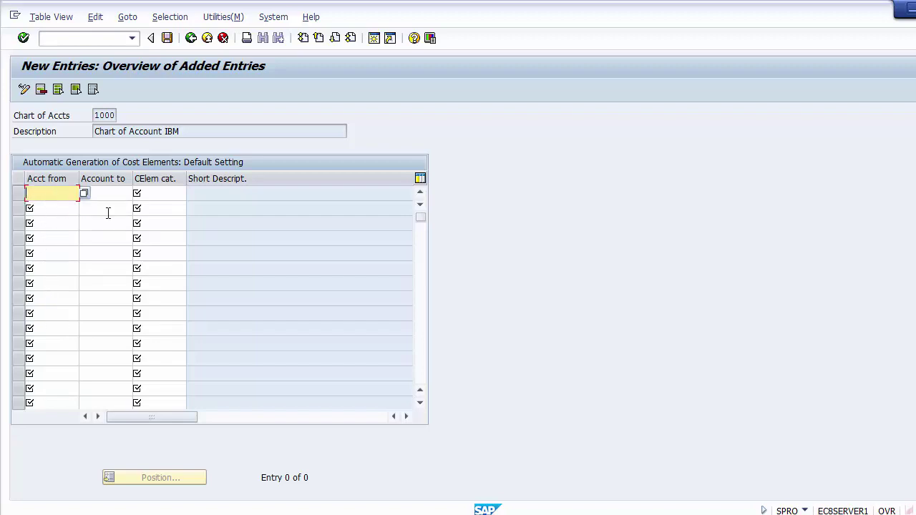
Step: Switch to the Chart of Accounts list and examine the expense accounts from Purchase Account down to Rent Account
click(154, 195)
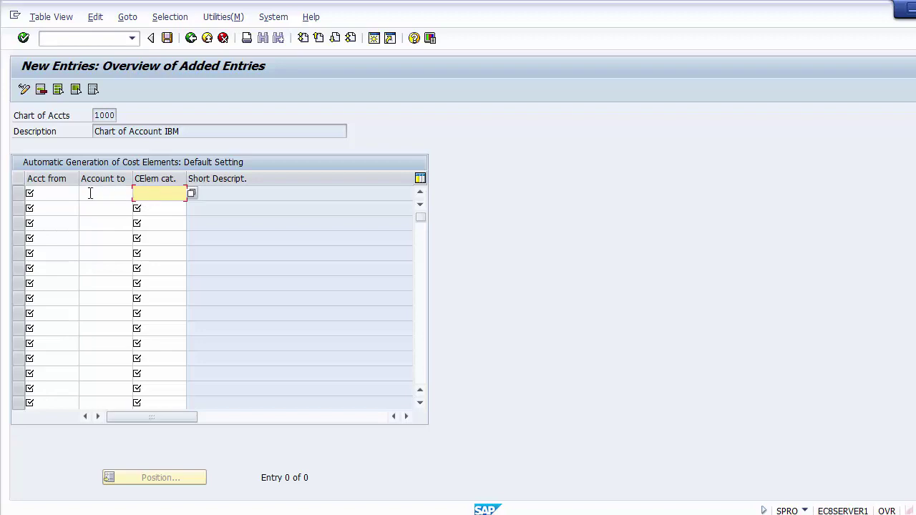
click(60, 192)
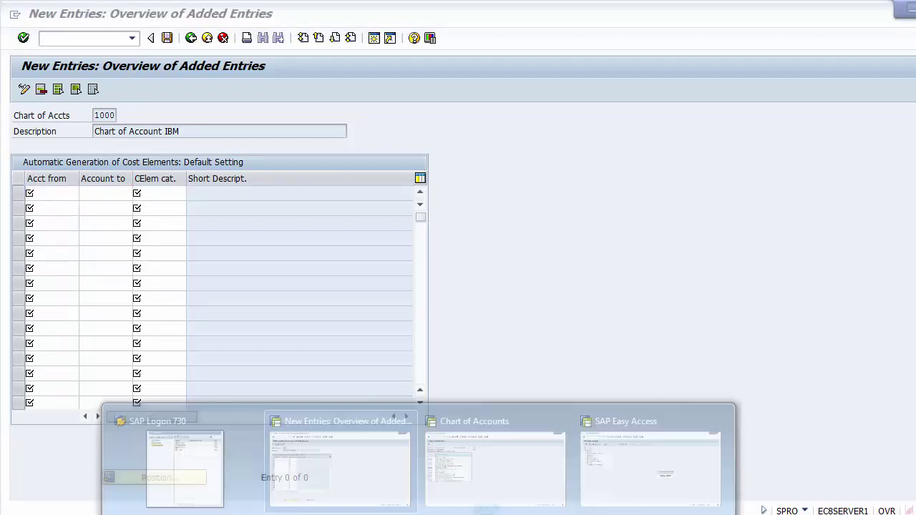
click(480, 443)
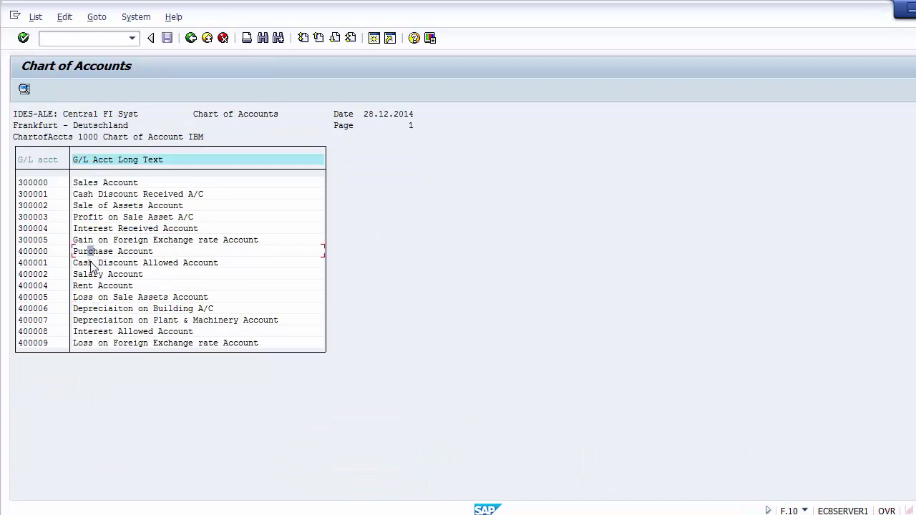
click(85, 309)
click(42, 263)
click(40, 275)
click(21, 286)
key(ctrl+y)
drag(17, 281, 51, 344)
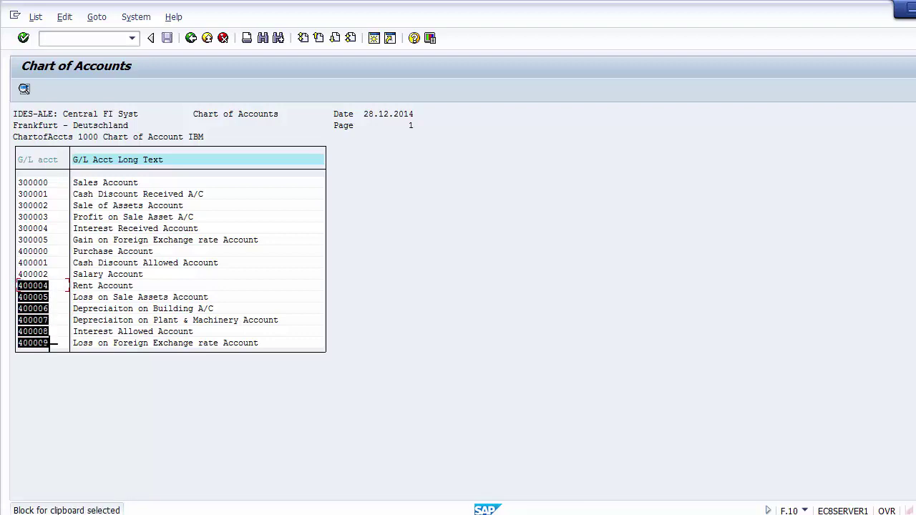
key(ctrl+c)
key(alt+Tab)
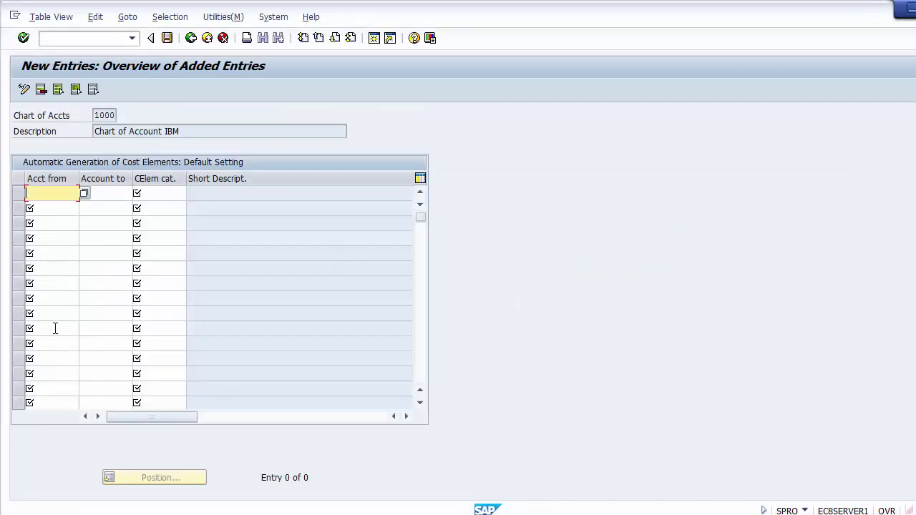
key(alt+Tab)
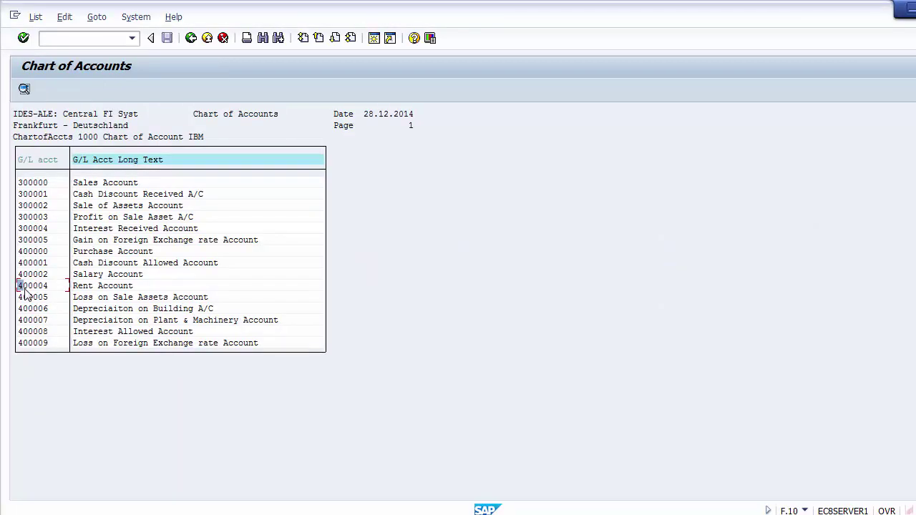
Step: Copy G/L account 400004 from the Chart of Accounts list and fill the first new entry with the range 400004 to 400009
click(45, 286)
click(45, 343)
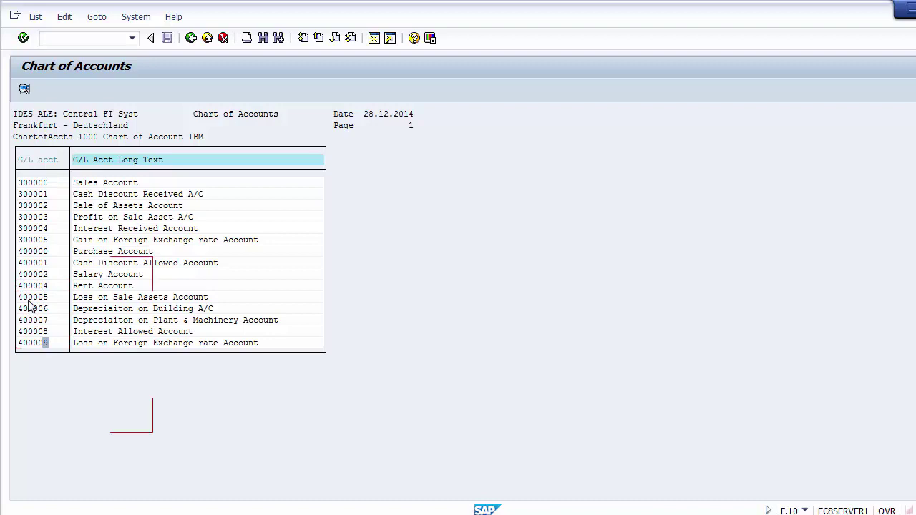
key(ctrl+y)
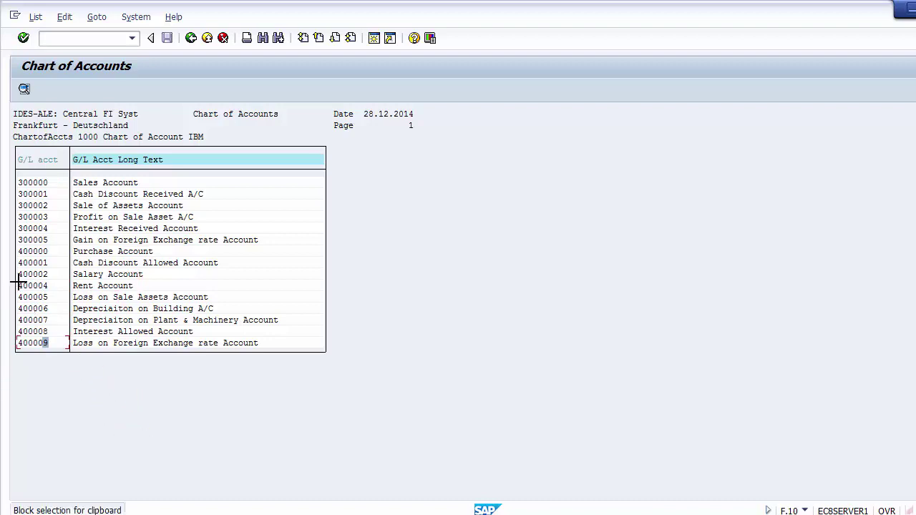
drag(15, 282, 53, 283)
key(ctrl+c)
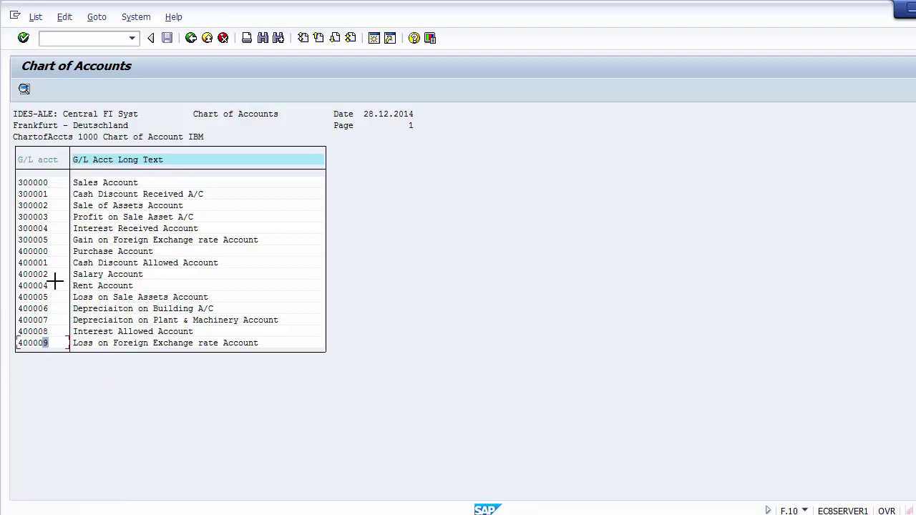
key(alt+Tab)
key(ctrl+v)
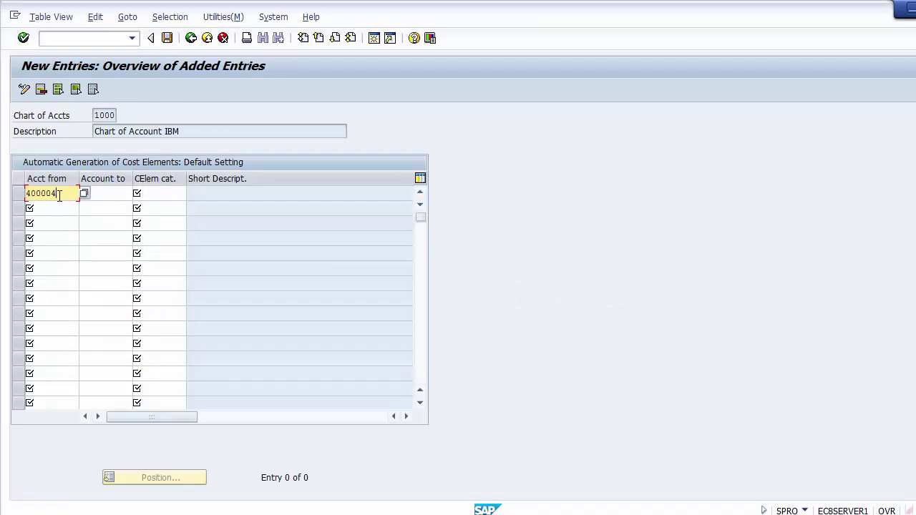
click(107, 193)
key(ctrl+v)
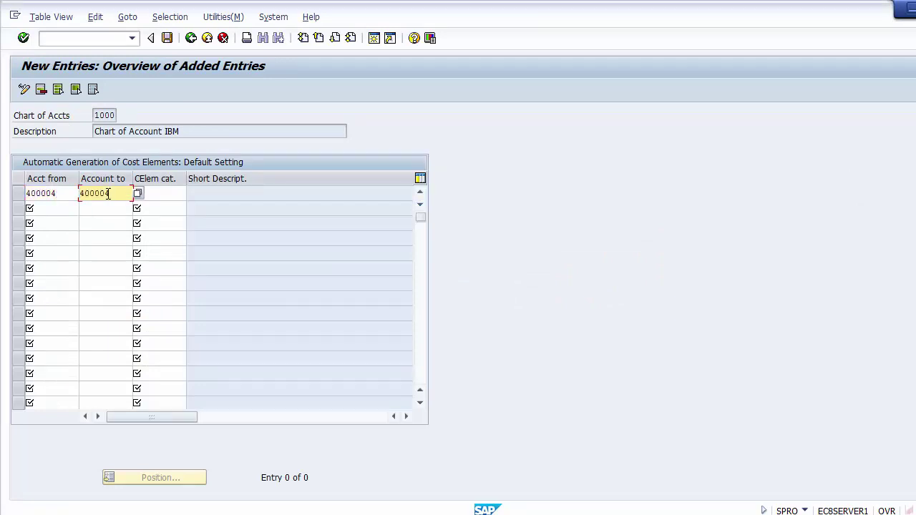
click(162, 195)
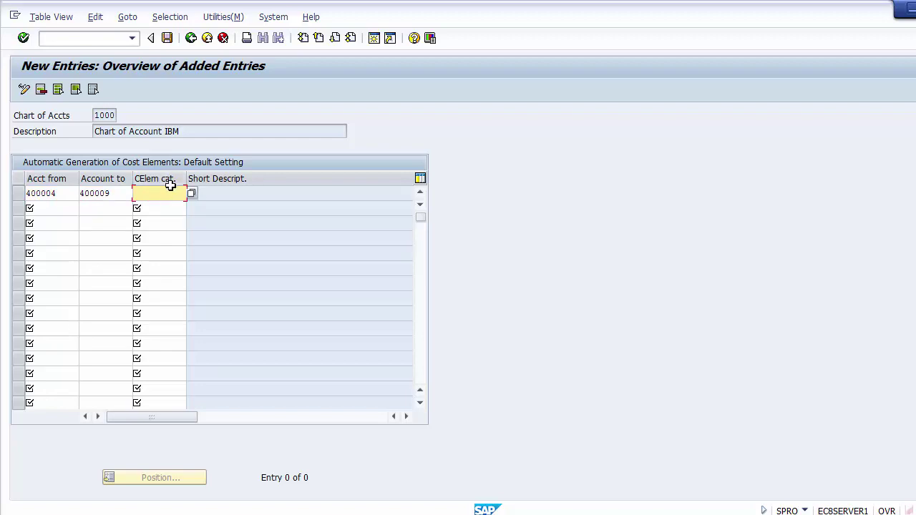
Step: Check the range's end accounts in the Chart of Accounts list and assign the first entry category 1, Primary costs/cost-reducing revenues
key(alt+Tab)
click(42, 286)
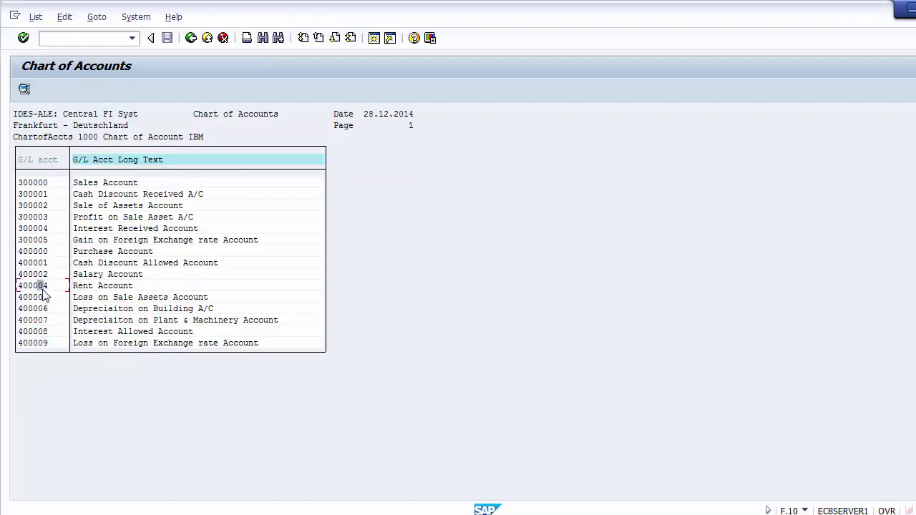
click(40, 343)
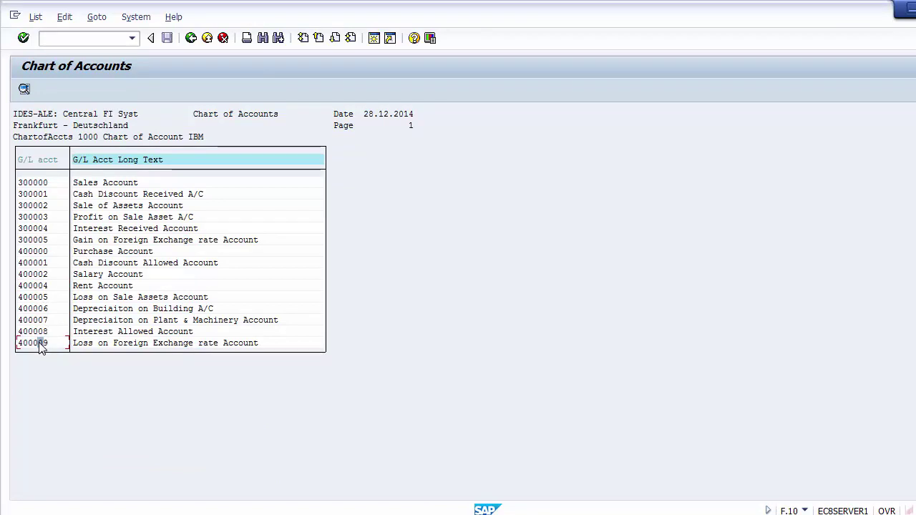
key(alt+Tab)
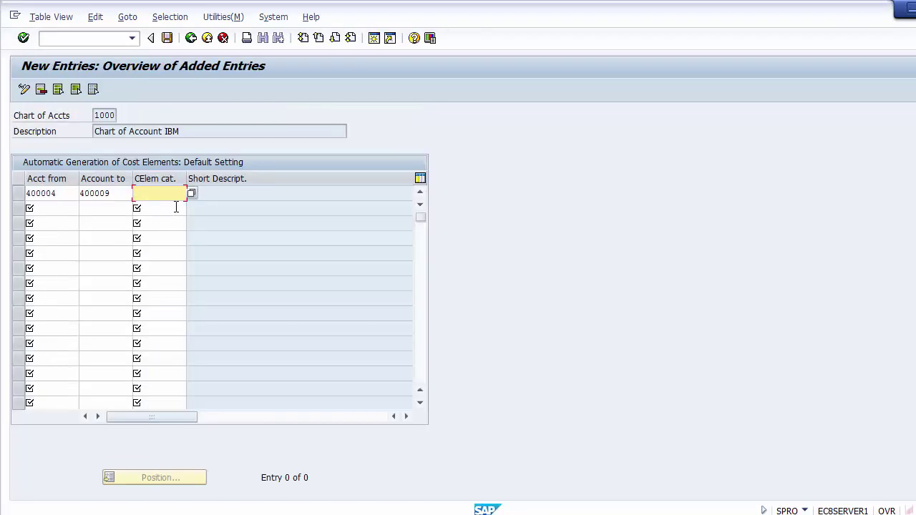
key(Return)
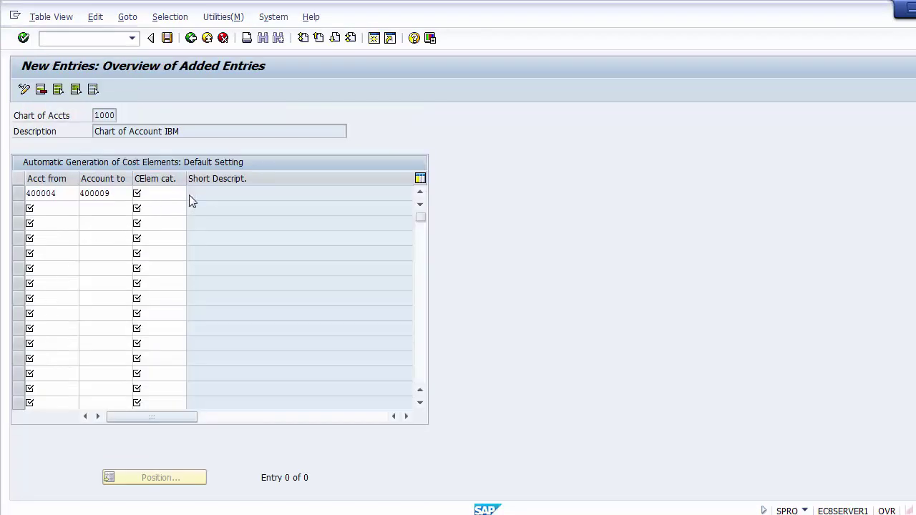
key(F4)
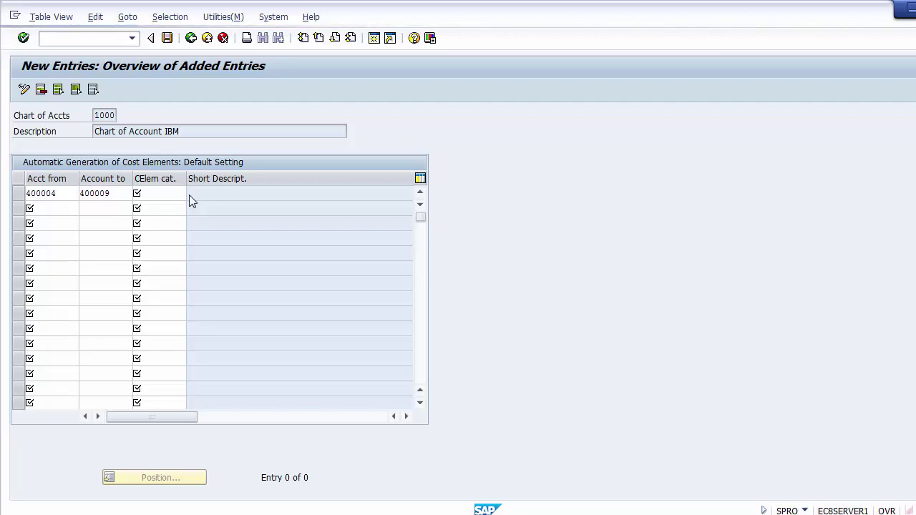
click(105, 165)
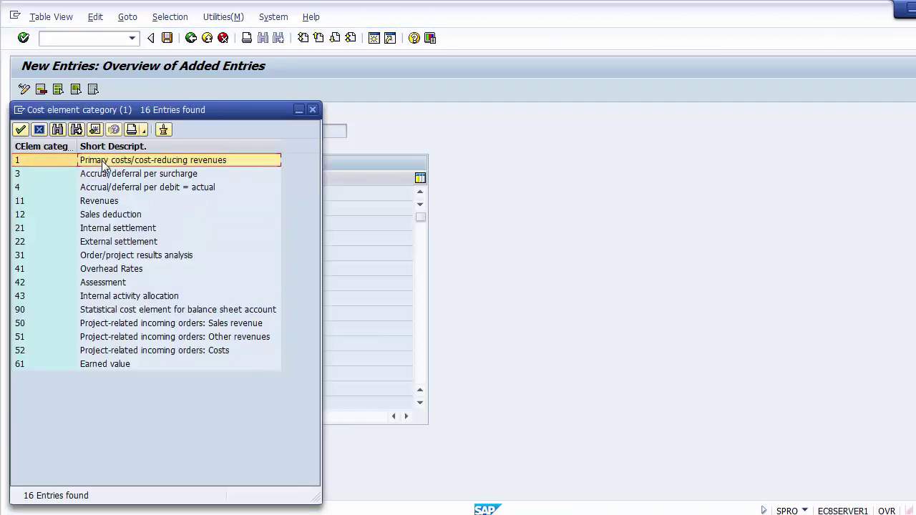
double_click(103, 162)
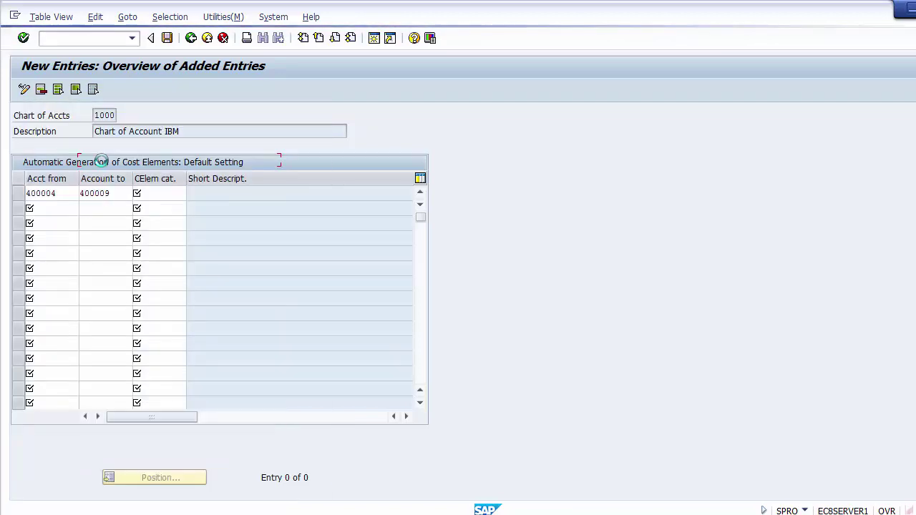
Step: Look up the income accounts in the Chart of Accounts list and enter the range 300001 to 300005 in the second row
click(60, 206)
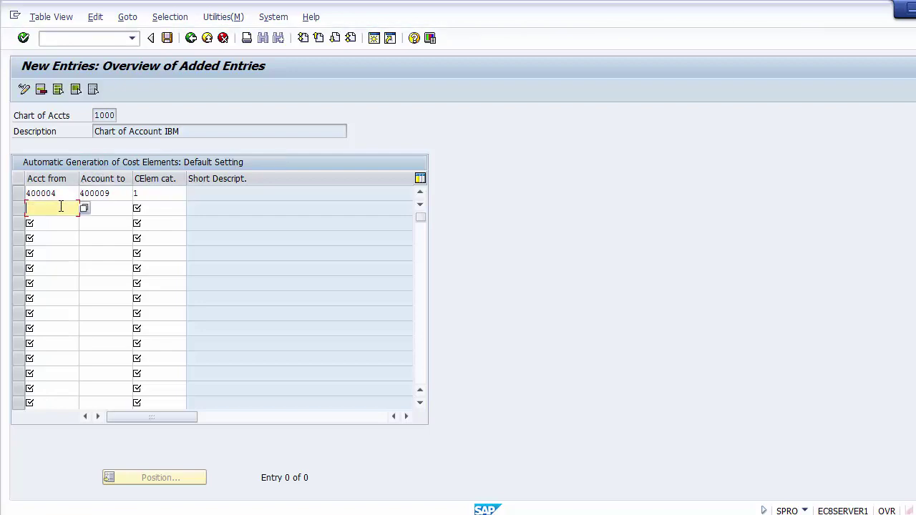
key(F4)
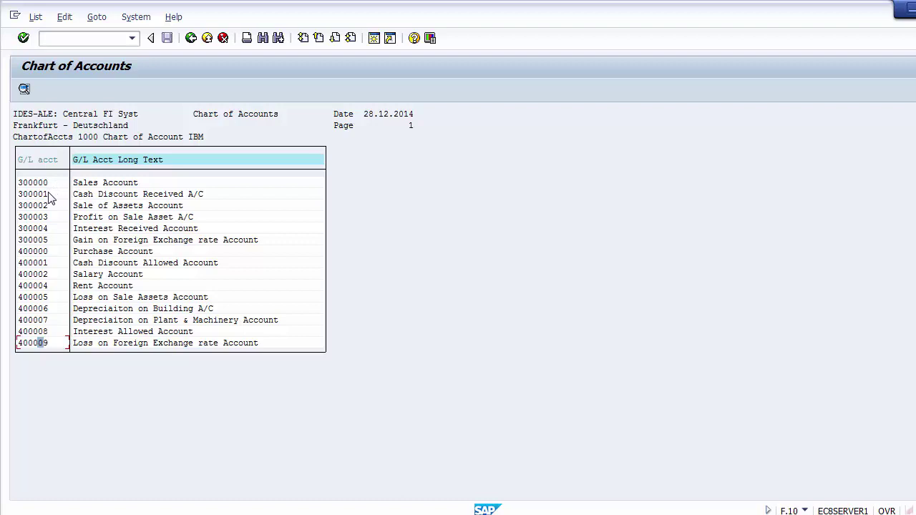
click(94, 183)
click(45, 241)
click(45, 195)
key(alt+Tab)
click(45, 207)
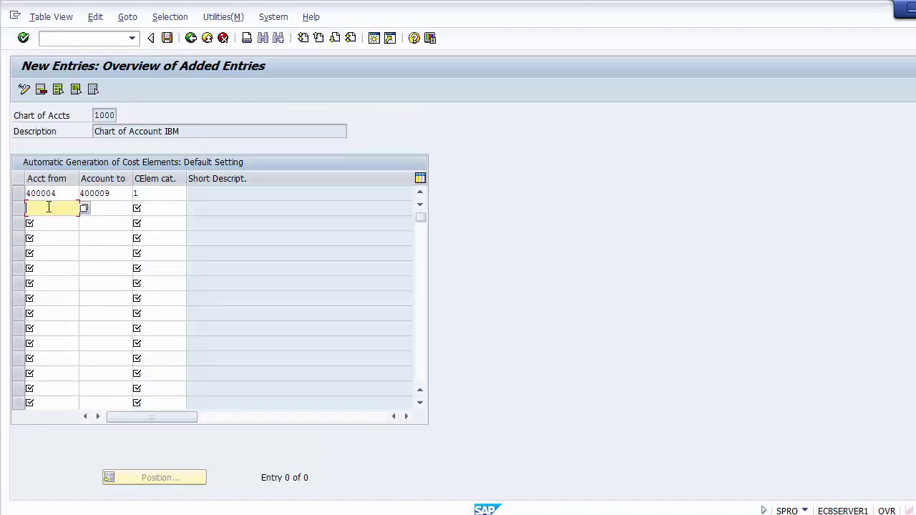
text(300001)
key(Tab)
text(3)
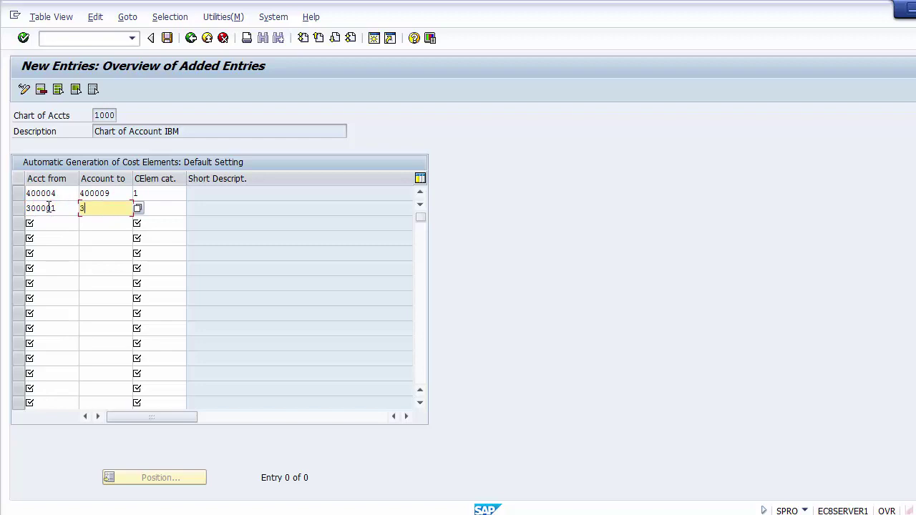
text(00005)
Step: Assign cost element category 11, Revenues, to the 300001 to 300005 range
click(166, 208)
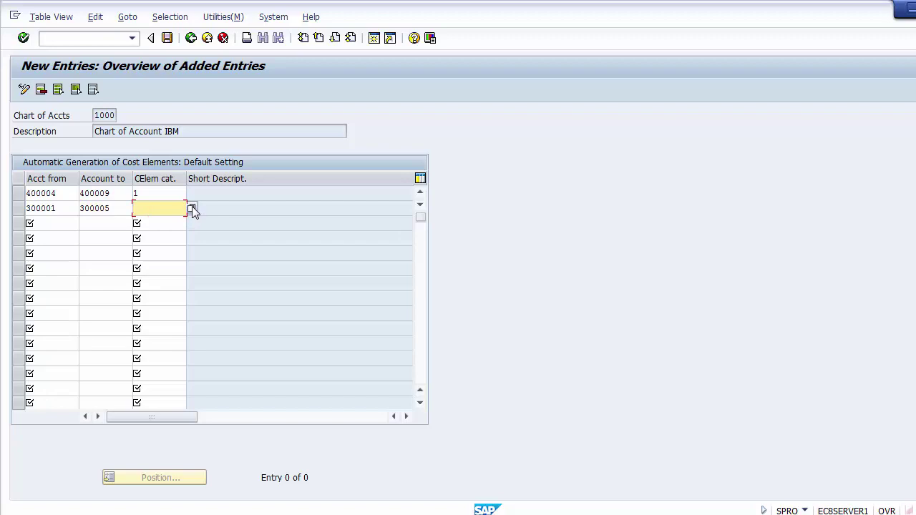
click(192, 209)
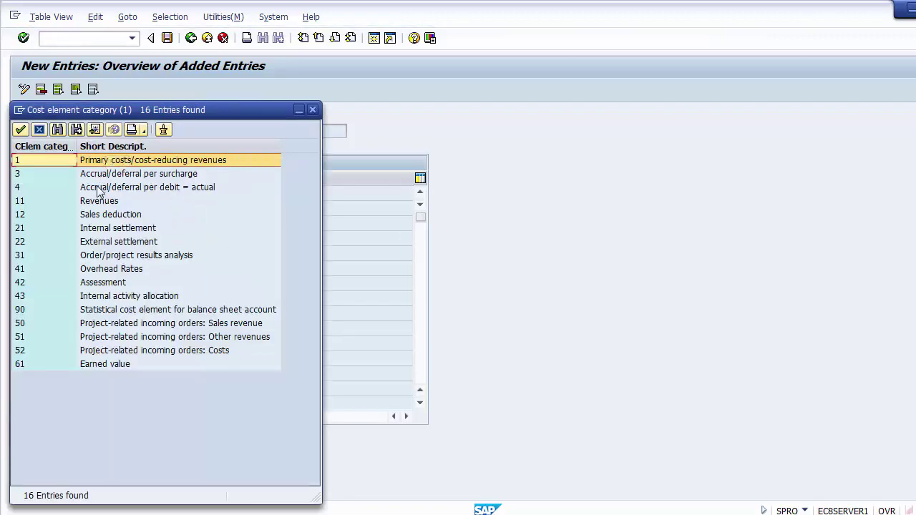
click(89, 202)
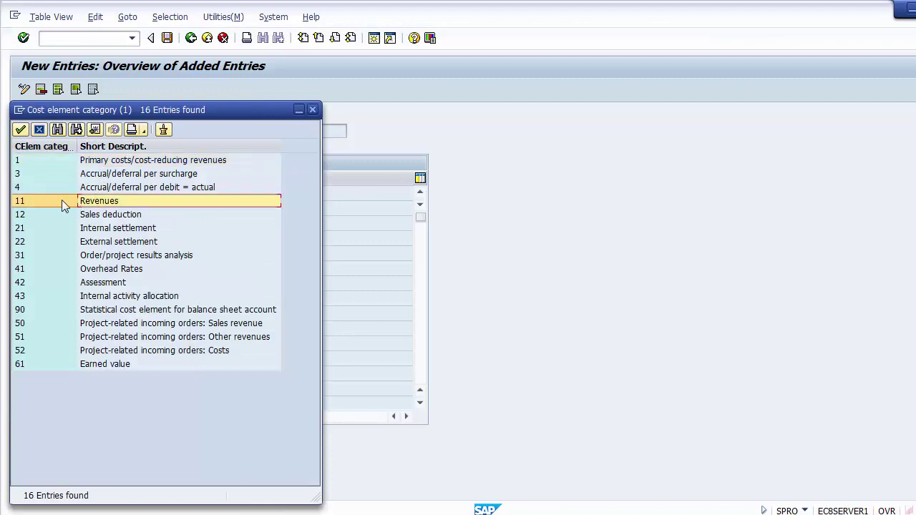
double_click(62, 200)
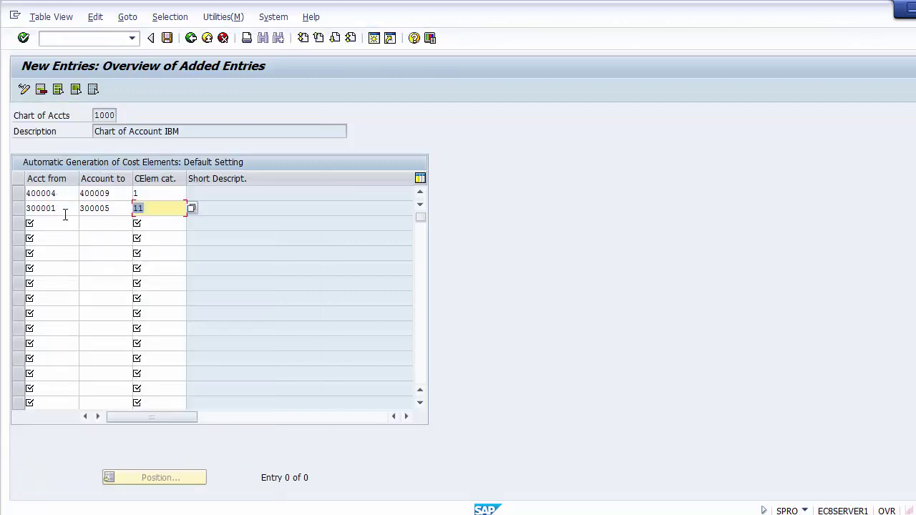
Step: Enter 800001 as both the start and end account in the third row of the default settings
click(58, 224)
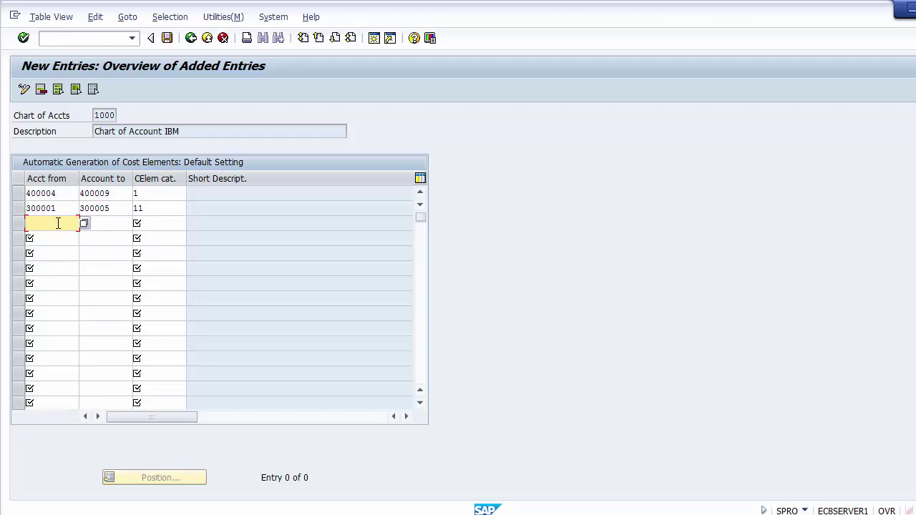
text(80000)
click(109, 221)
text(8)
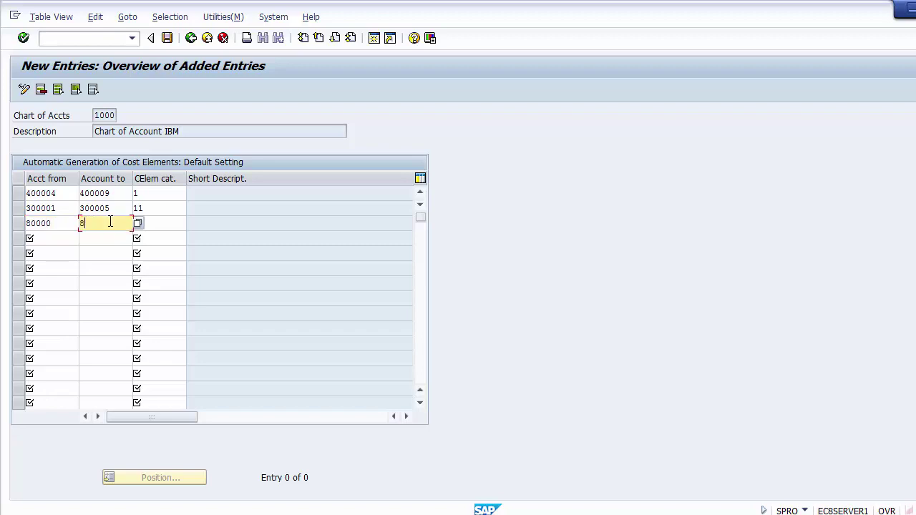
text(00001)
click(60, 224)
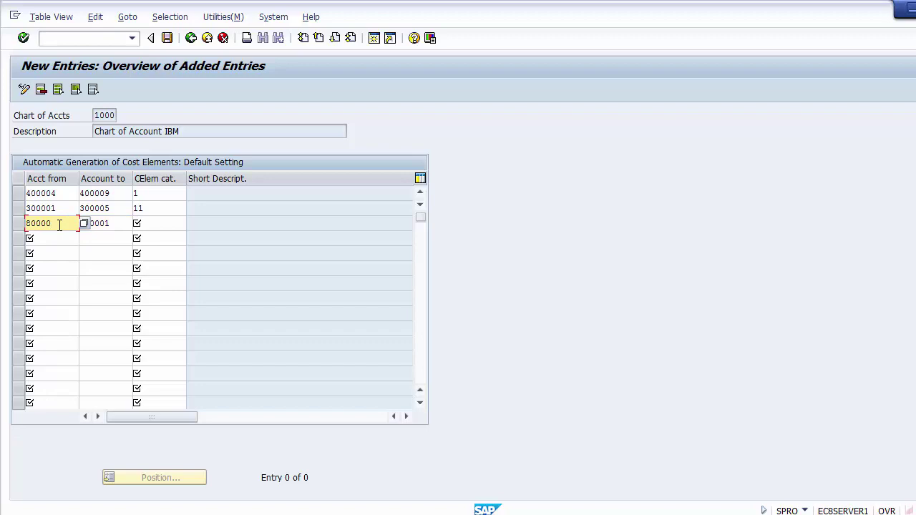
text(1)
click(116, 223)
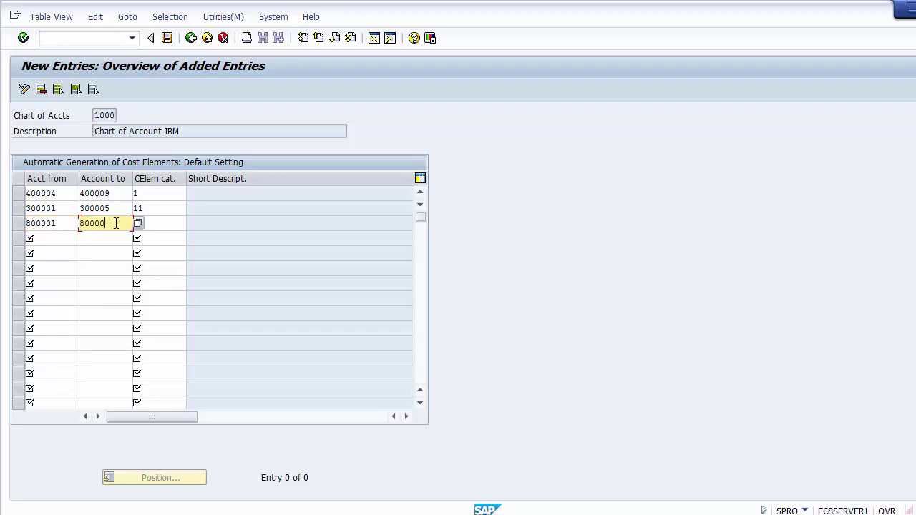
text(1)
Step: Assign cost element category 21, Internal settlement, to the 800001 entry
click(177, 223)
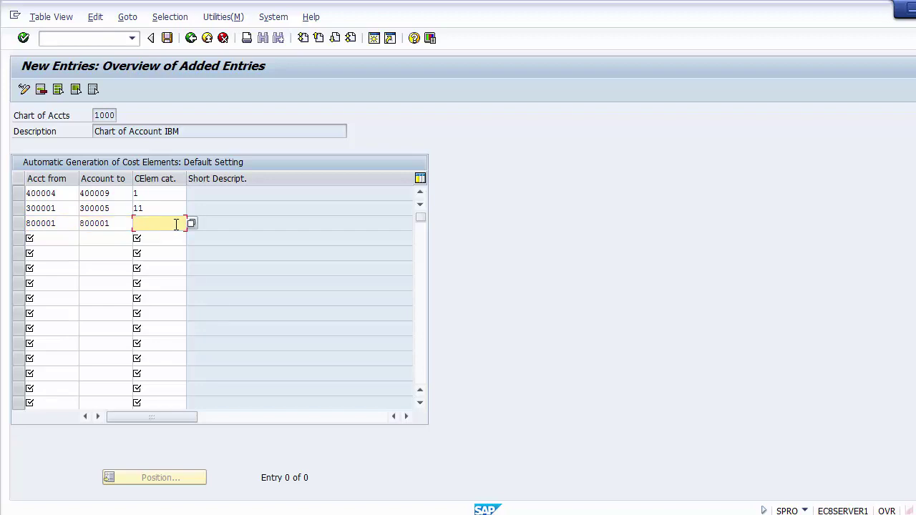
click(192, 224)
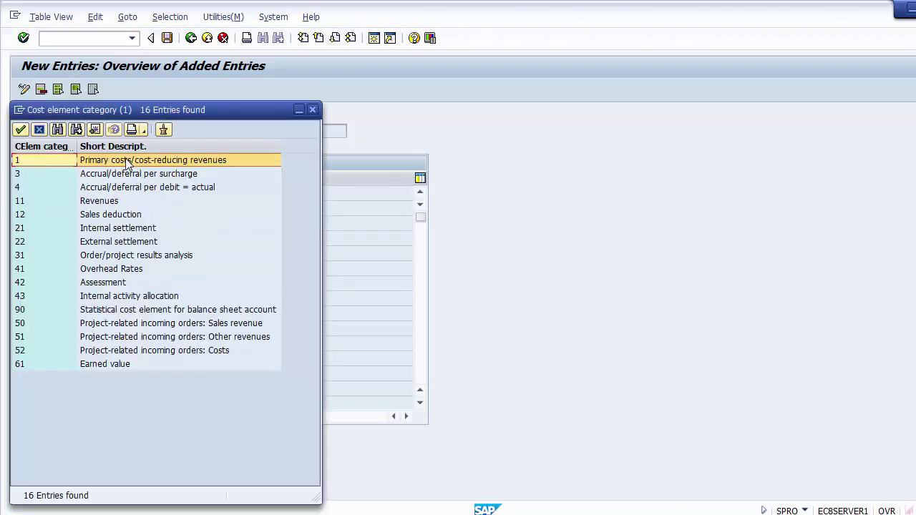
click(114, 228)
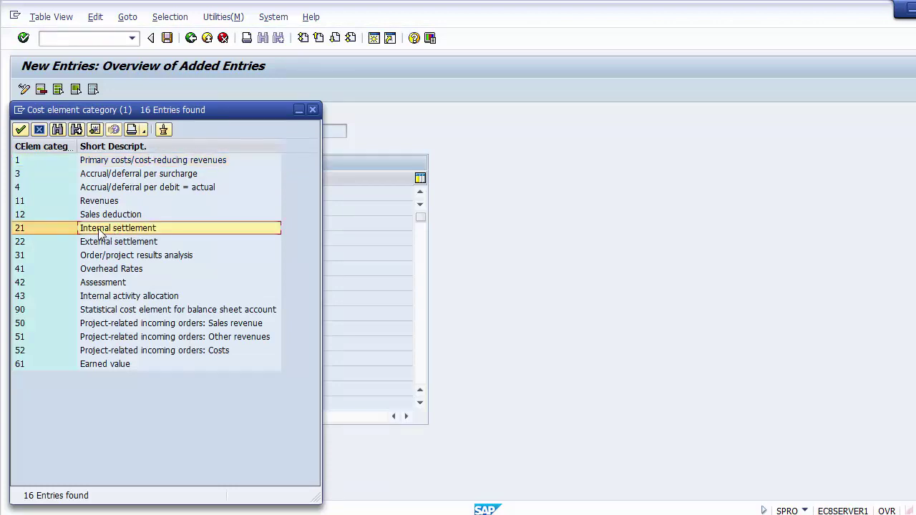
double_click(99, 229)
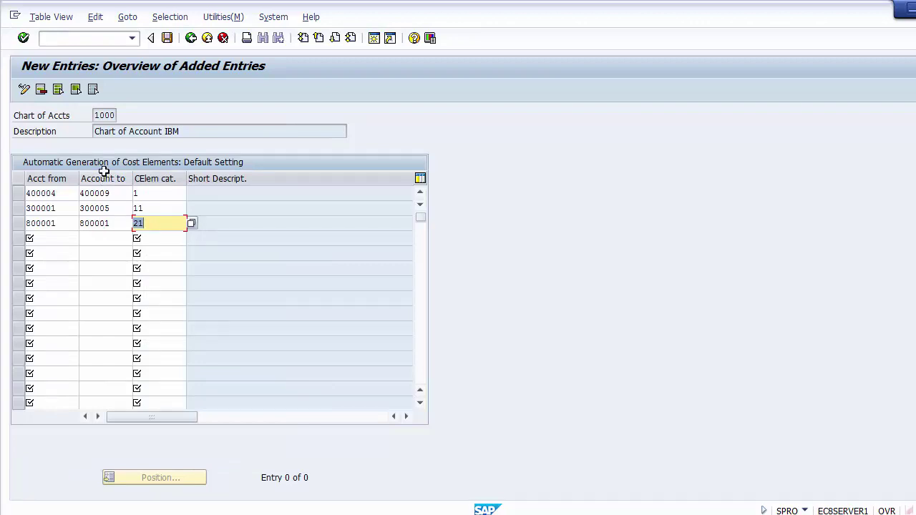
Step: Review the account ranges and cost element categories of the three default setting rows
click(64, 193)
click(98, 193)
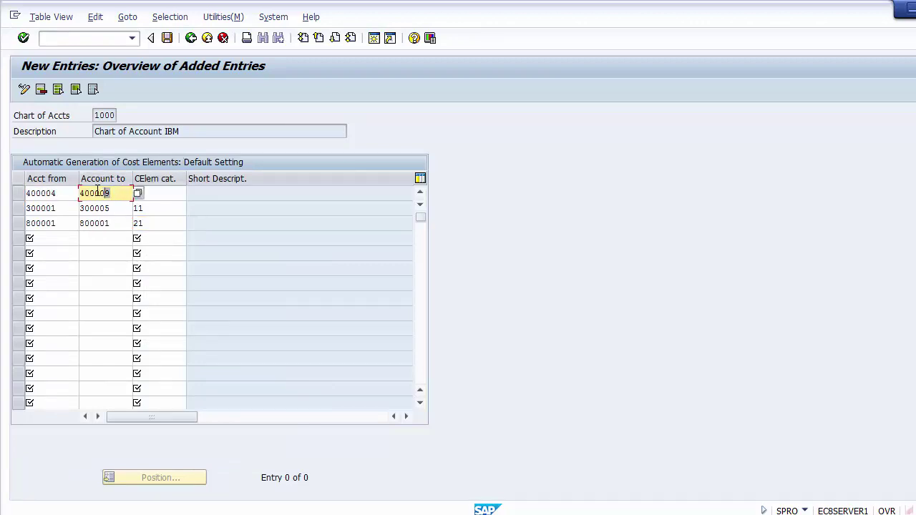
click(64, 192)
click(89, 194)
double_click(89, 193)
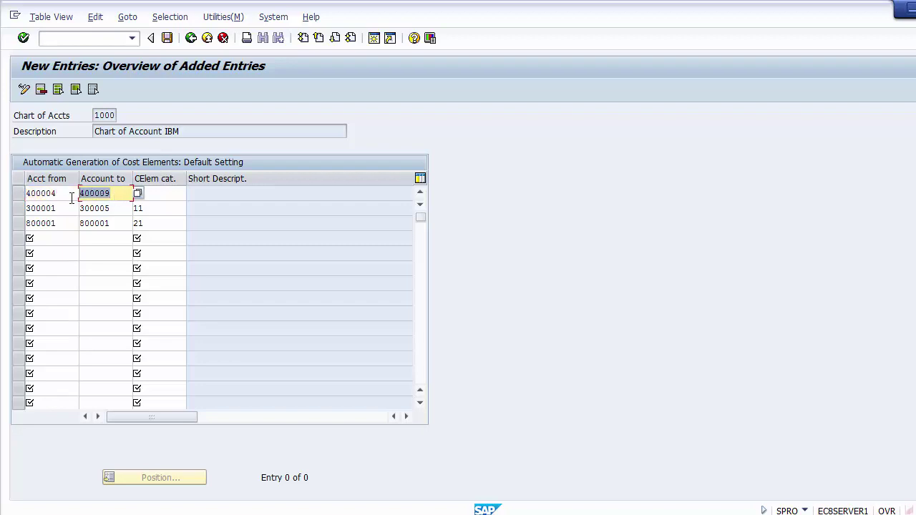
click(173, 195)
text(1)
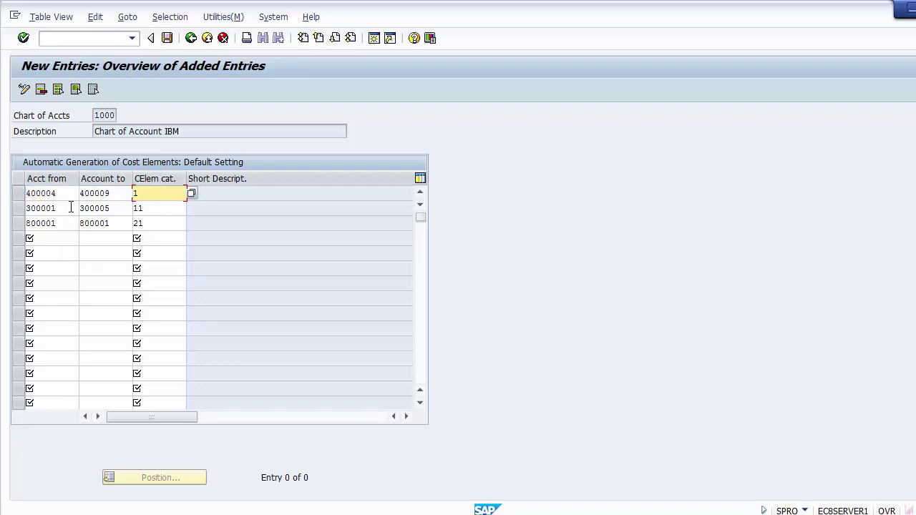
drag(57, 208, 38, 208)
drag(125, 208, 75, 212)
click(172, 208)
text(11)
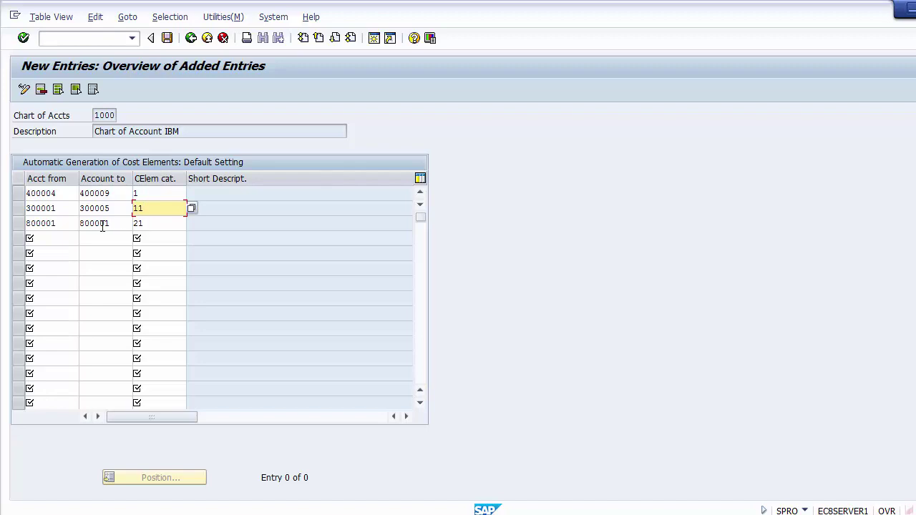
click(64, 229)
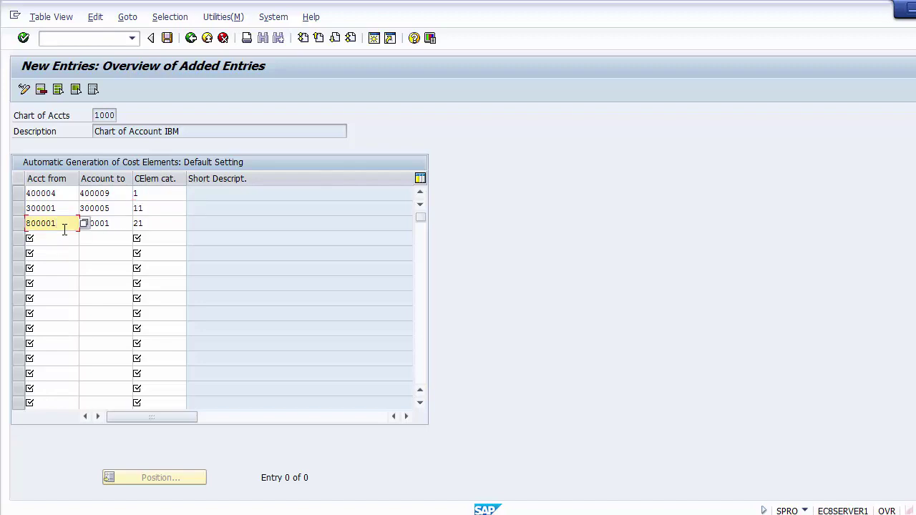
drag(64, 225, 27, 228)
drag(82, 224, 183, 229)
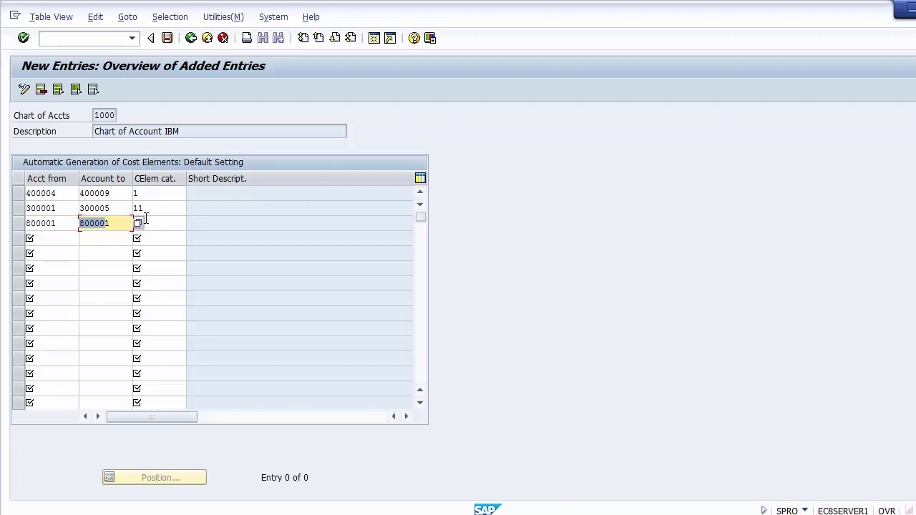
click(152, 223)
text(21)
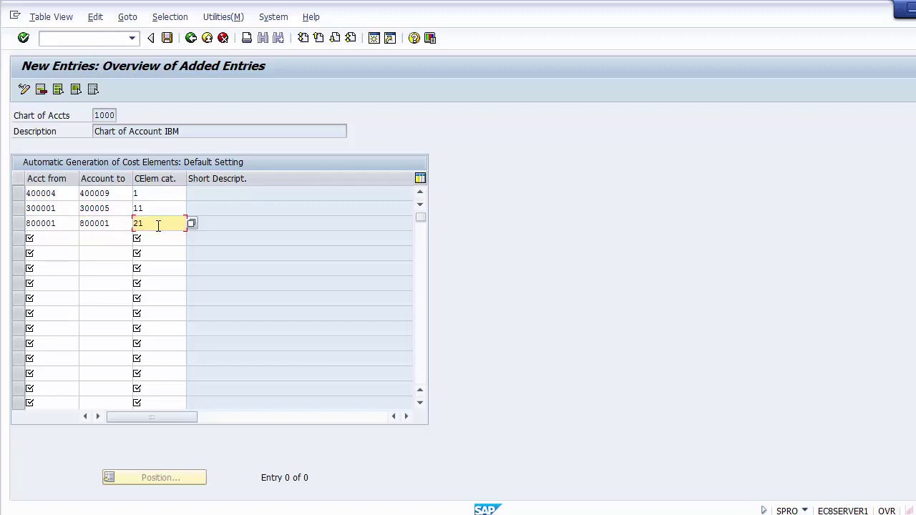
Step: Try to save the default settings and clear the 800001 row with category 21 from the new entries
click(168, 39)
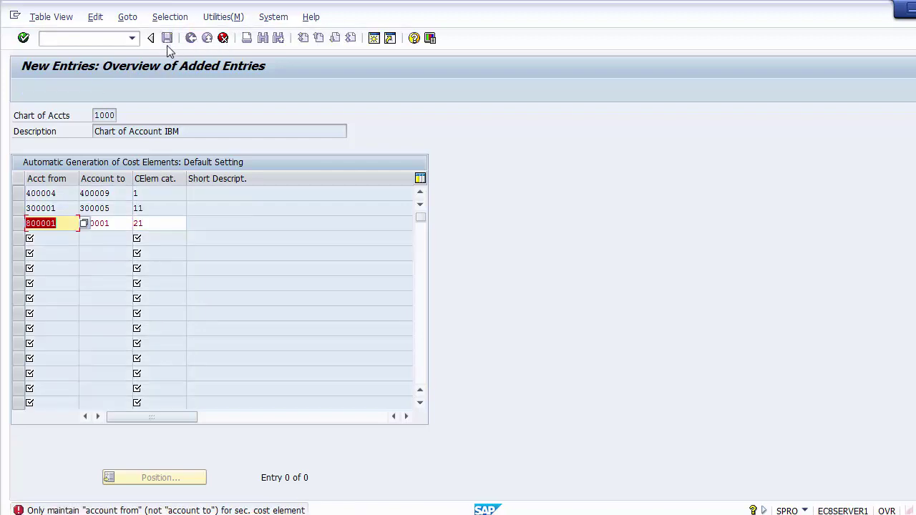
key(BackSpace)
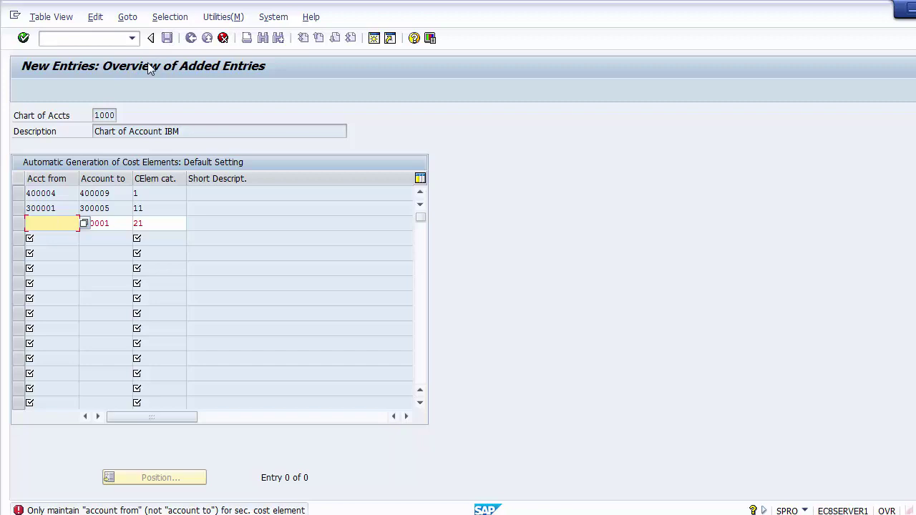
key(Tab)
key(BackSpace)
key(Tab)
key(BackSpace)
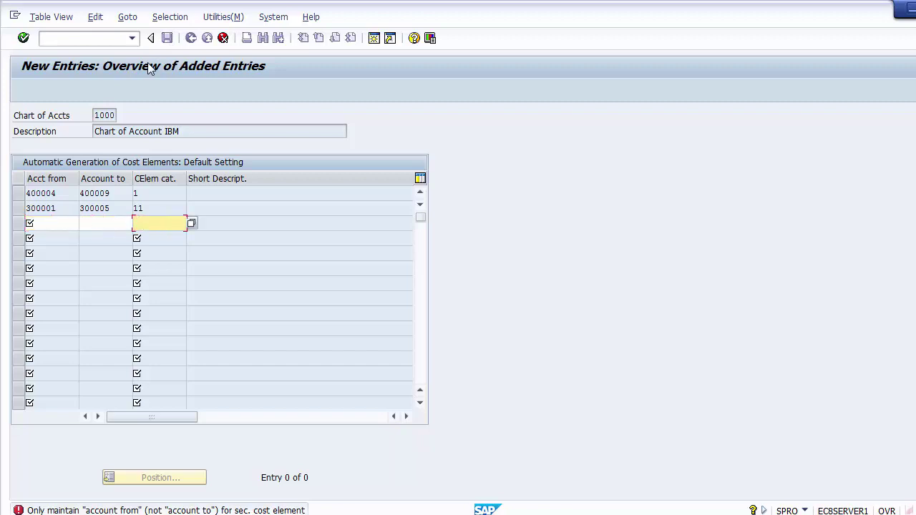
key(Return)
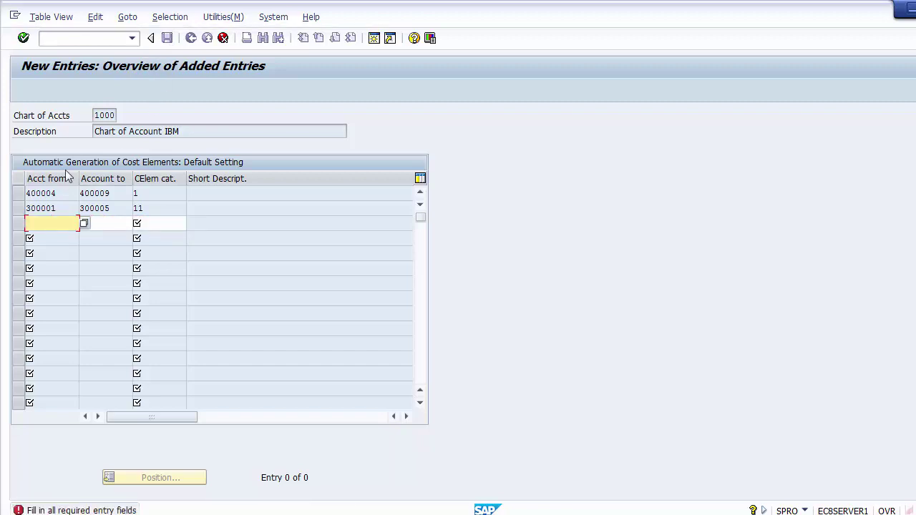
click(209, 39)
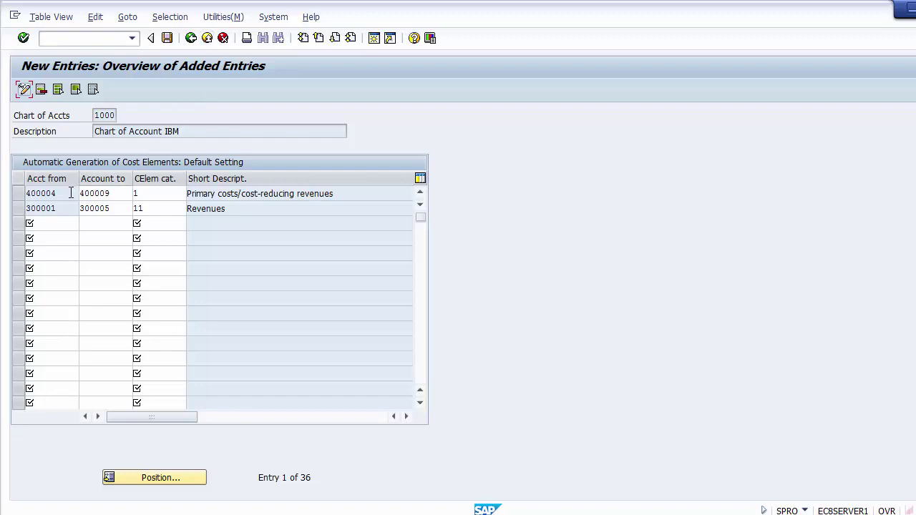
Step: Save the two remaining account ranges under customizing request E81K900053 and return to the implementation guide
drag(72, 194, 35, 194)
drag(101, 192, 122, 190)
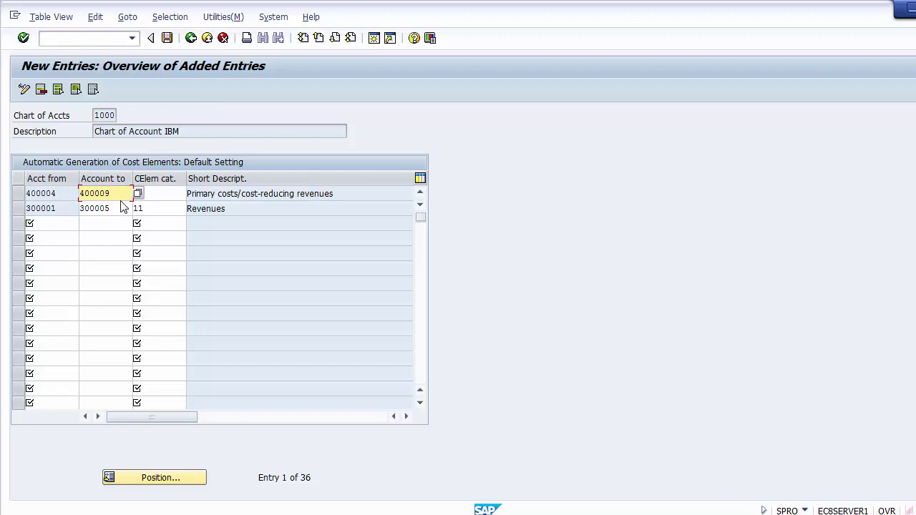
click(122, 207)
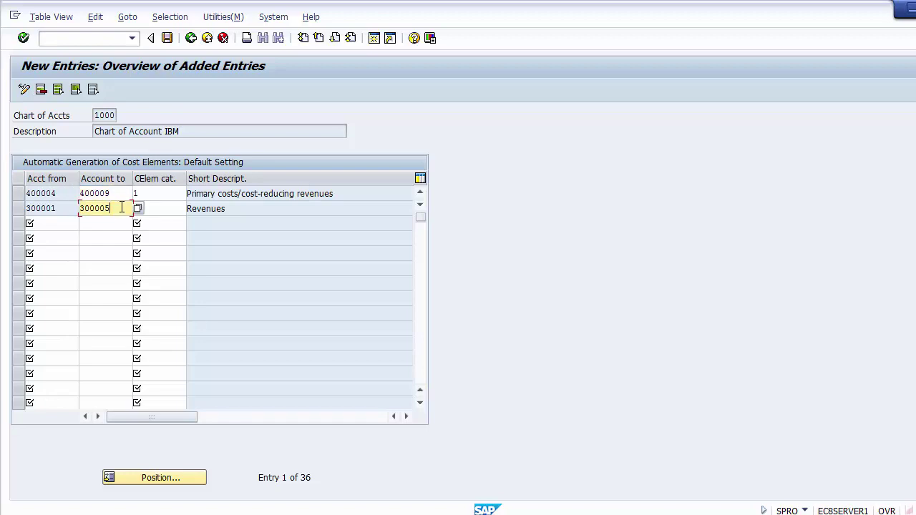
click(166, 40)
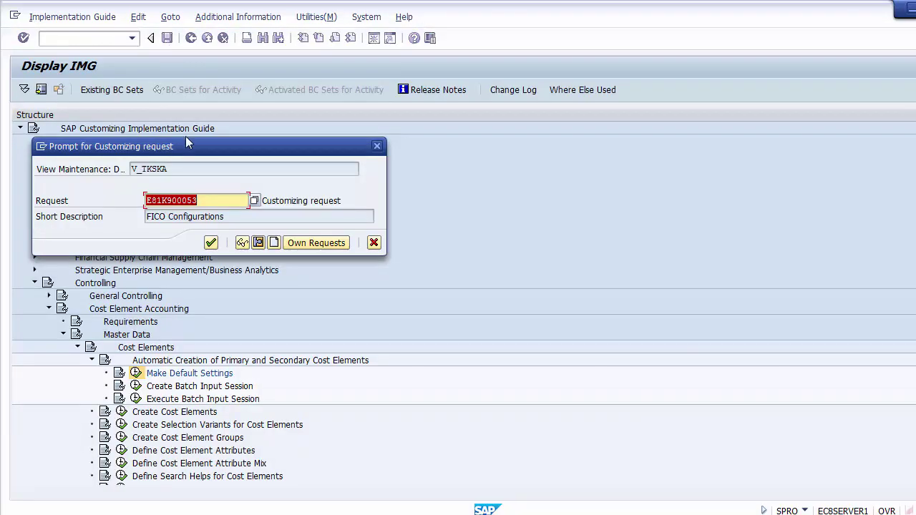
click(211, 244)
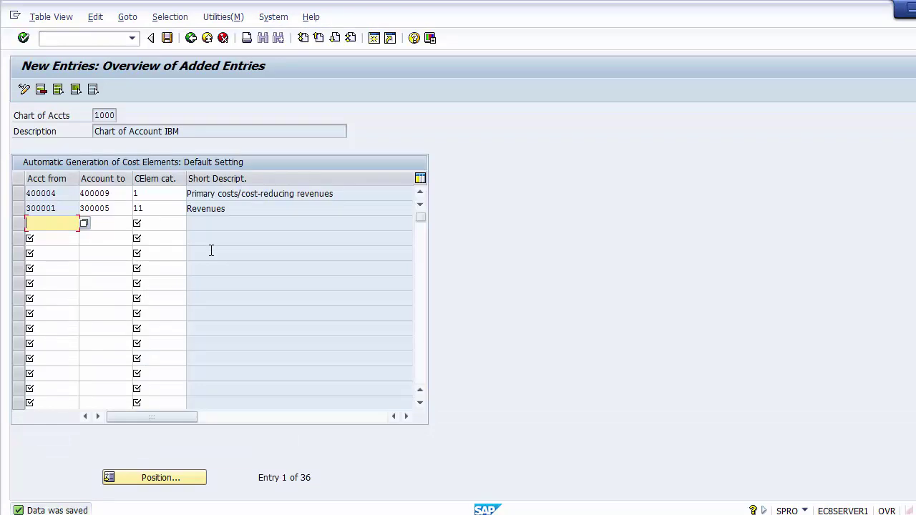
click(191, 38)
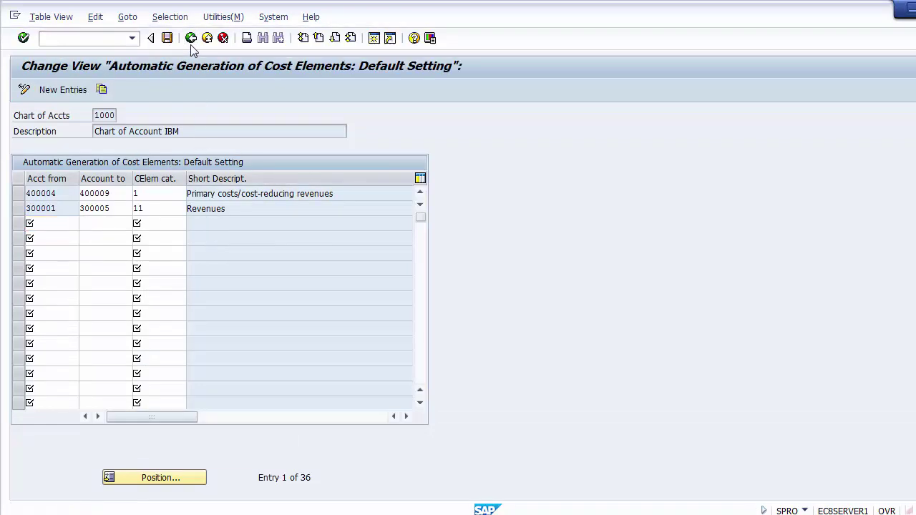
click(191, 43)
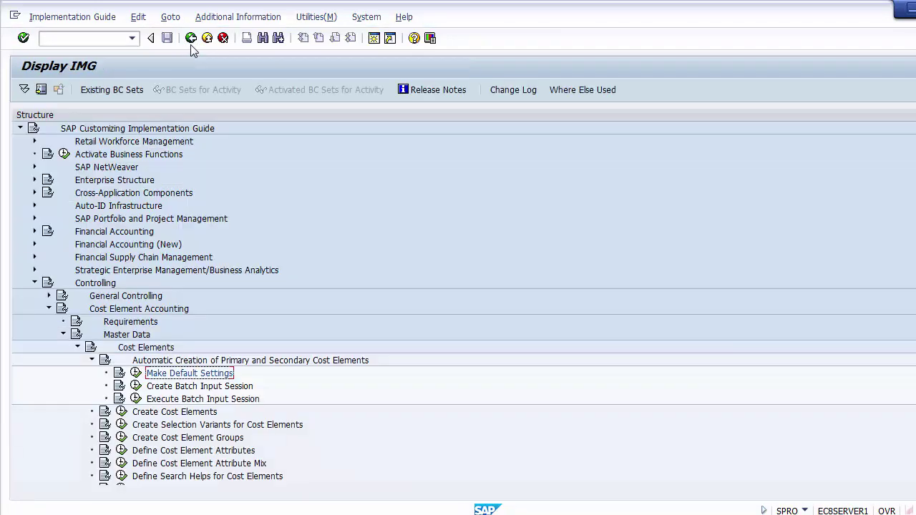
Step: Open the Create Batch Input Session activity and check its controlling area, validity dates, session name and batch input user
click(160, 388)
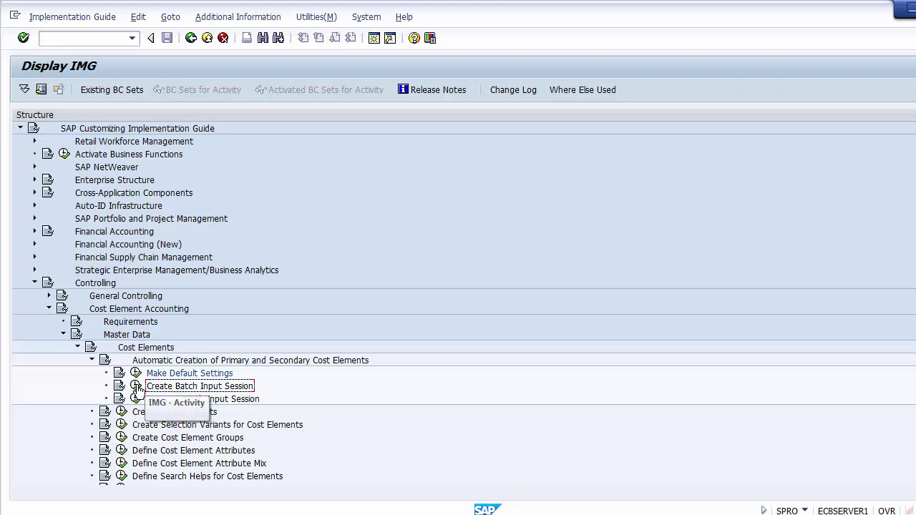
click(136, 388)
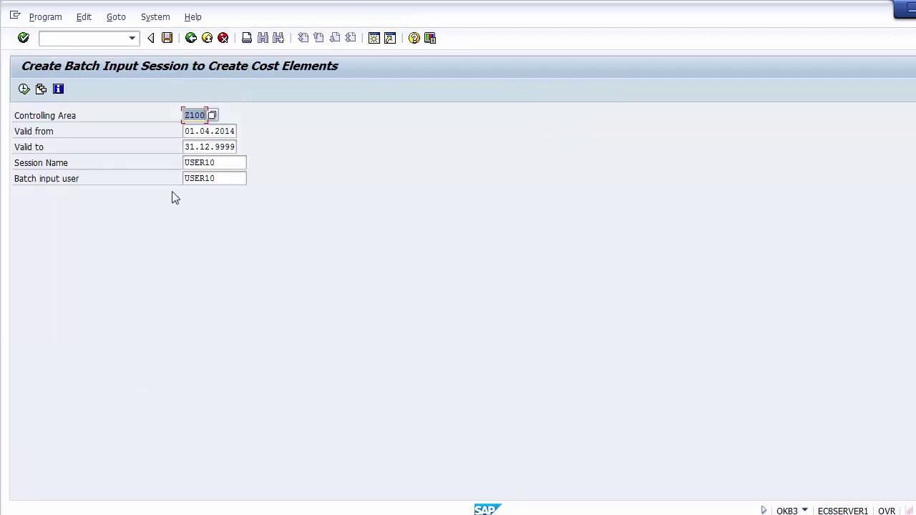
drag(78, 117, 13, 117)
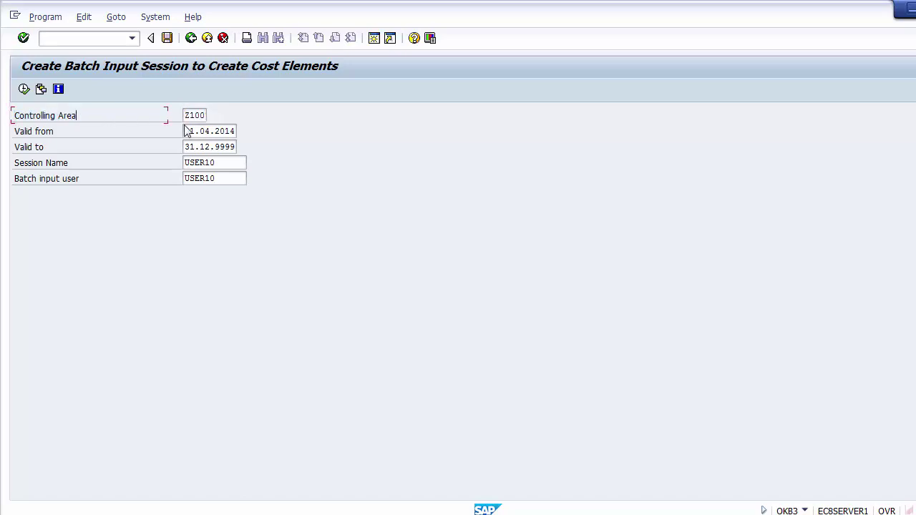
drag(185, 115, 239, 129)
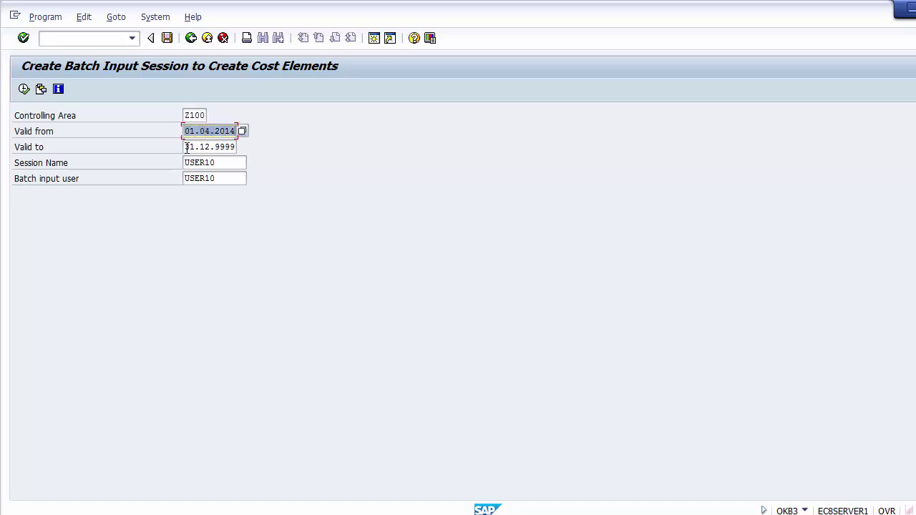
drag(186, 146, 252, 158)
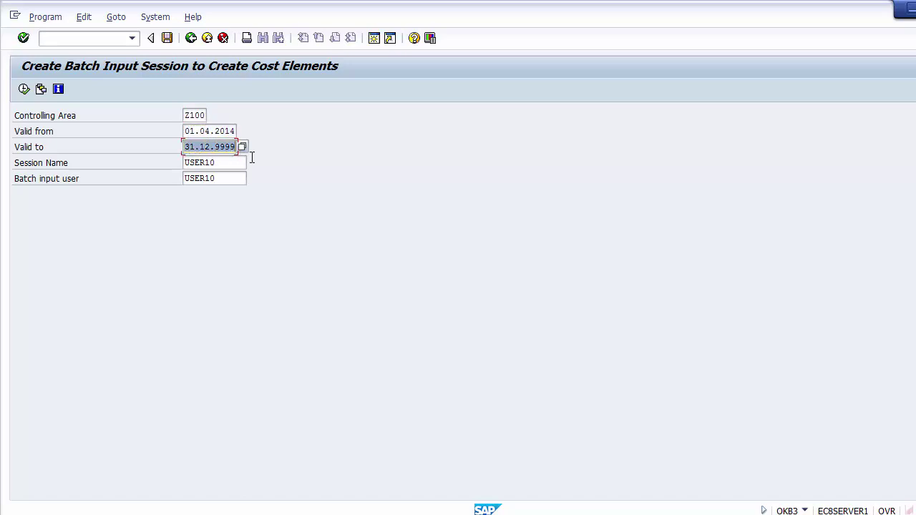
click(234, 162)
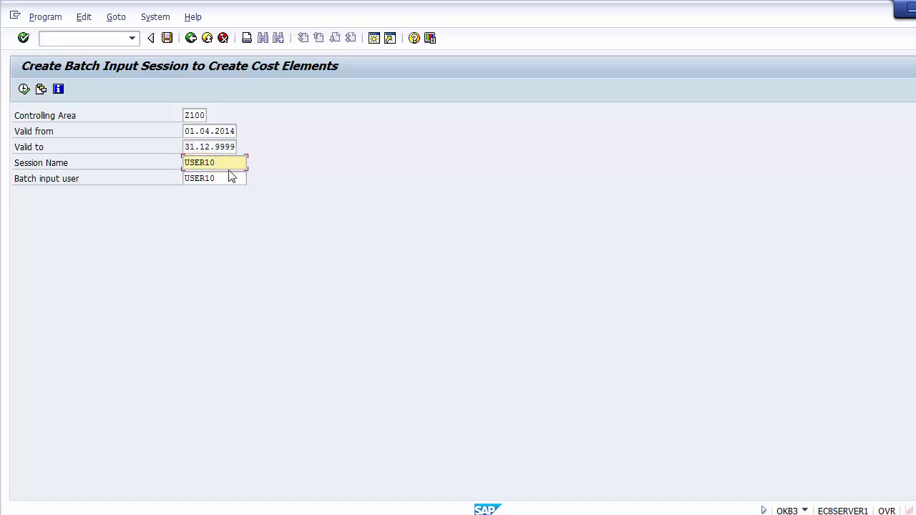
click(229, 177)
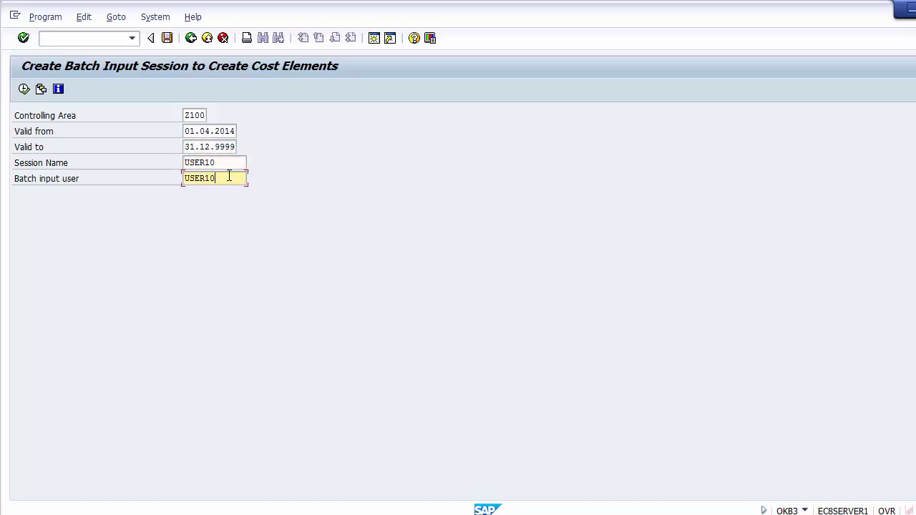
drag(229, 177, 142, 161)
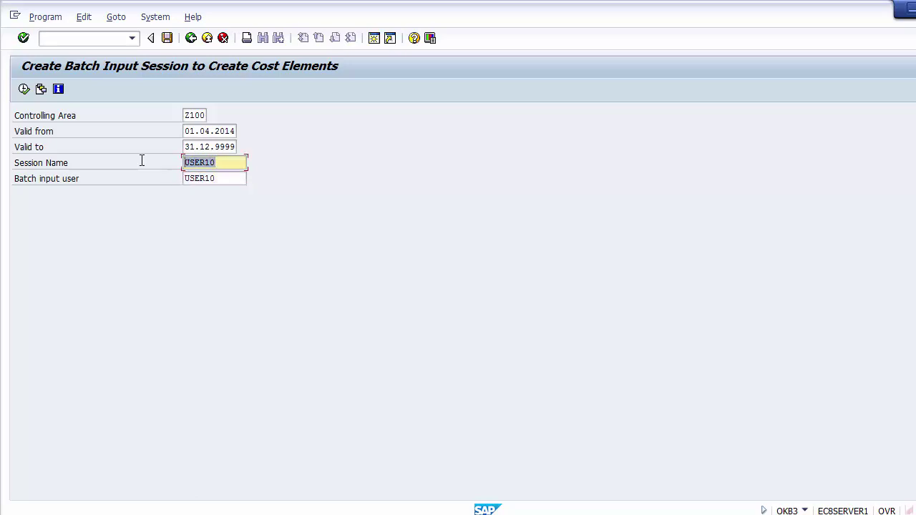
Step: Generate batch input session USER10 for controlling area Z100, valid 01.04.2014 to 31.12.9999, and return to the implementation guide
click(23, 88)
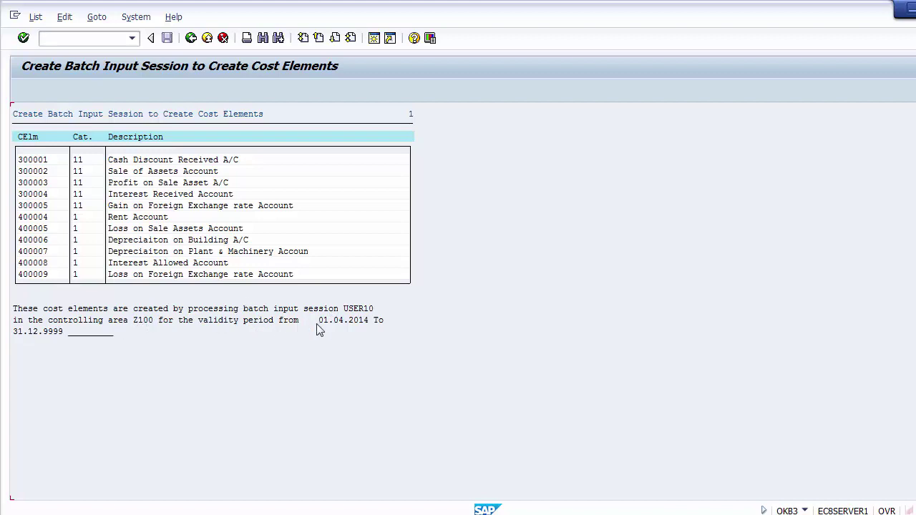
click(45, 333)
click(190, 38)
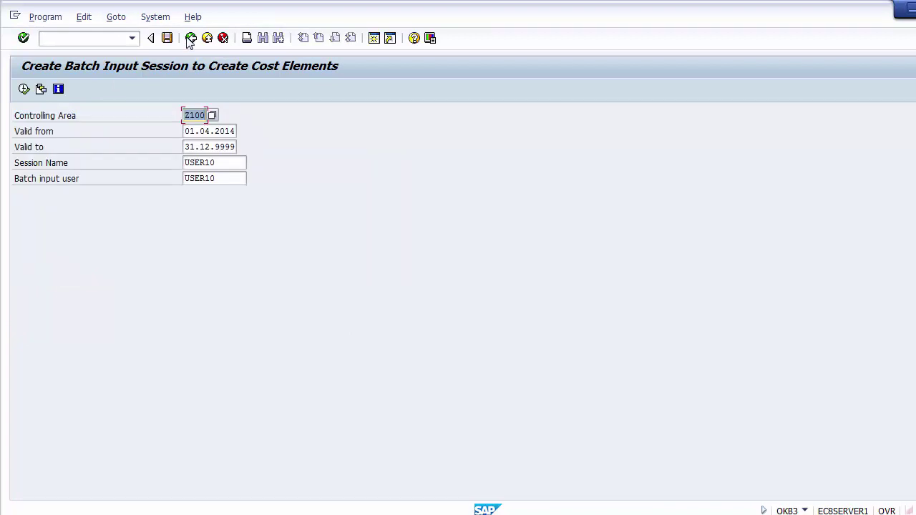
click(190, 38)
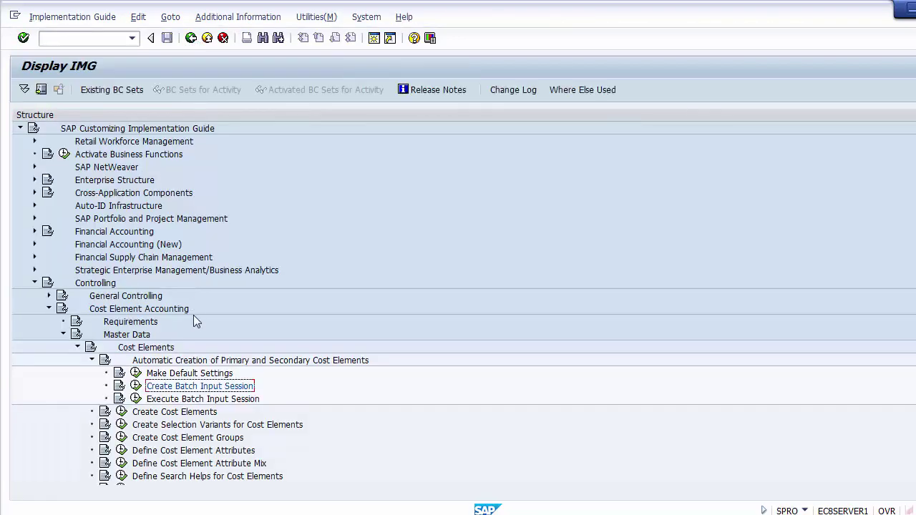
Step: Execute batch input session USER10 in Display errors only mode with Extended log and Expert mode enabled
click(188, 399)
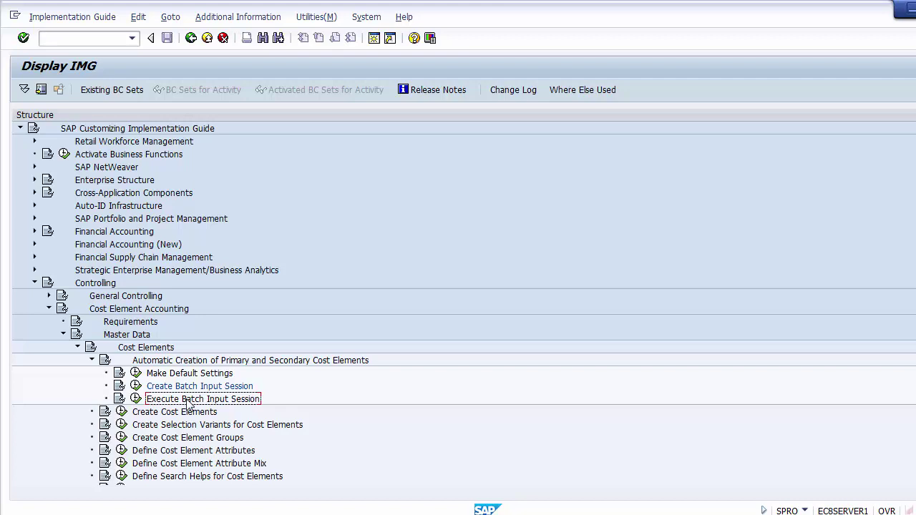
click(136, 399)
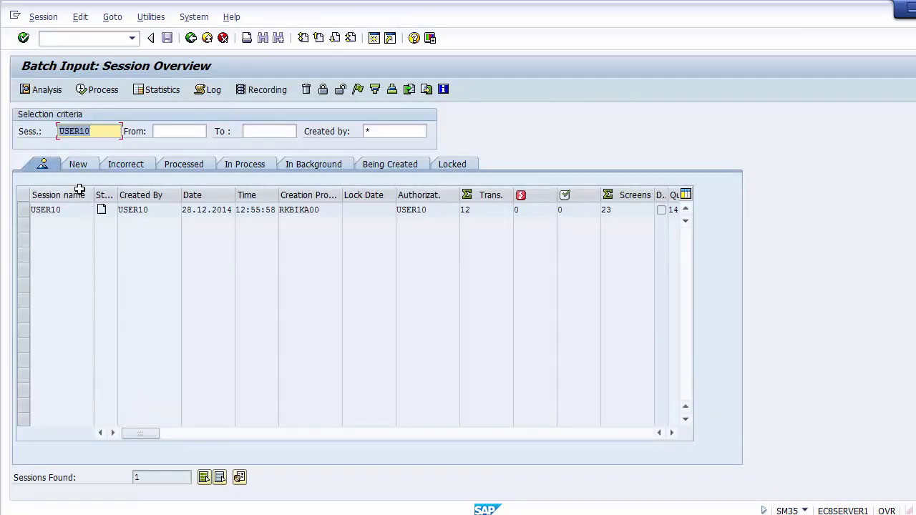
click(41, 210)
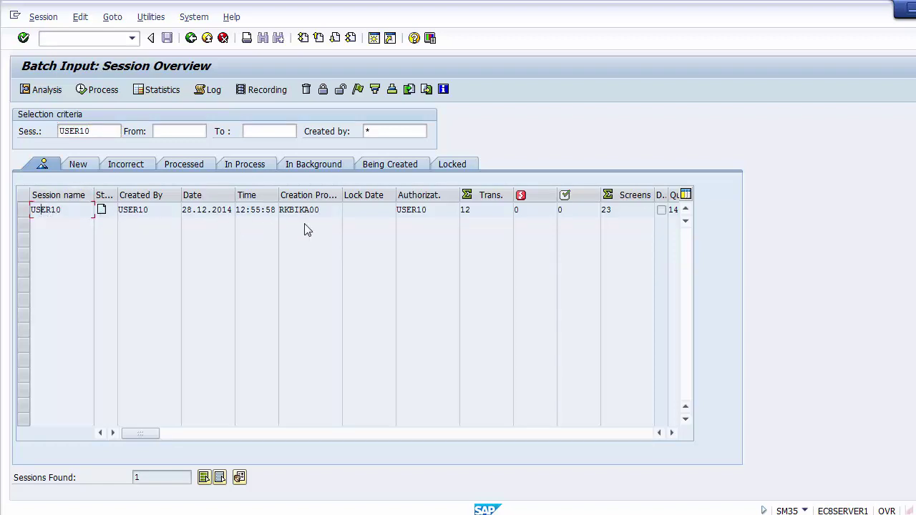
click(30, 210)
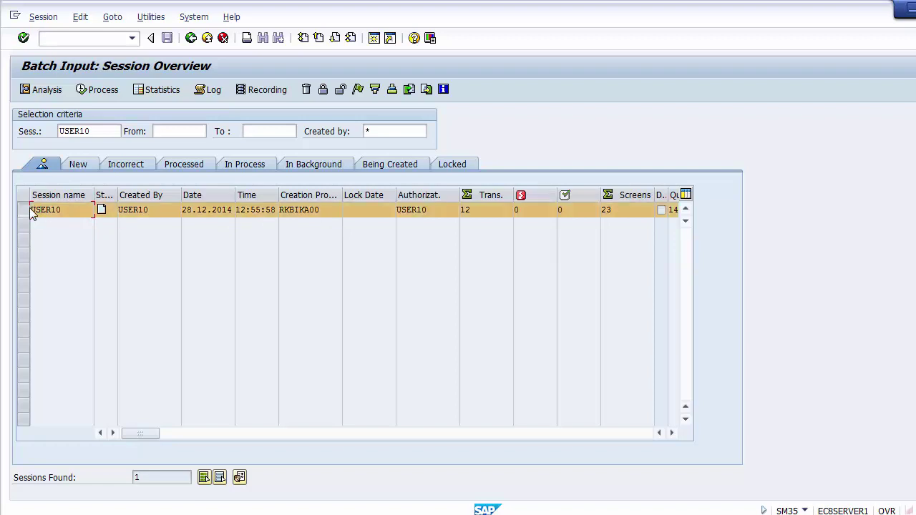
click(94, 93)
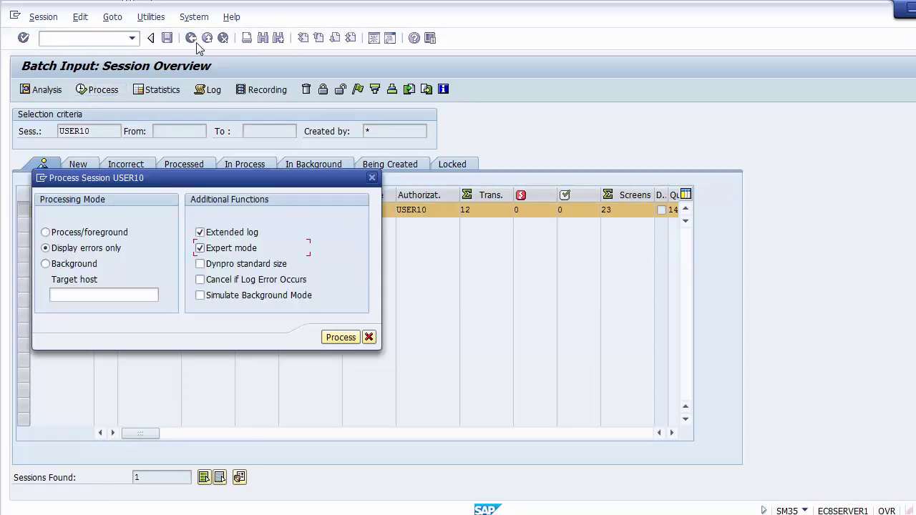
click(333, 337)
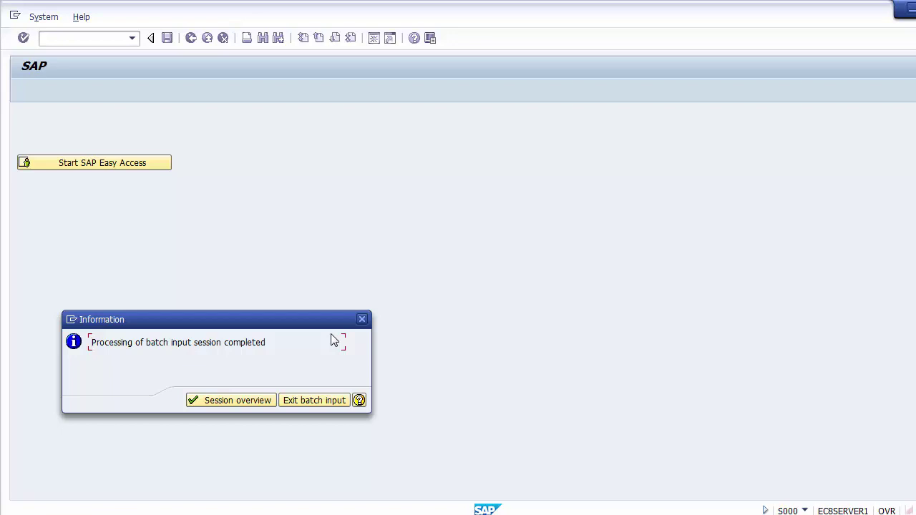
Step: Return to the session overview and check the transaction and error counts of batch input session USER10
click(234, 399)
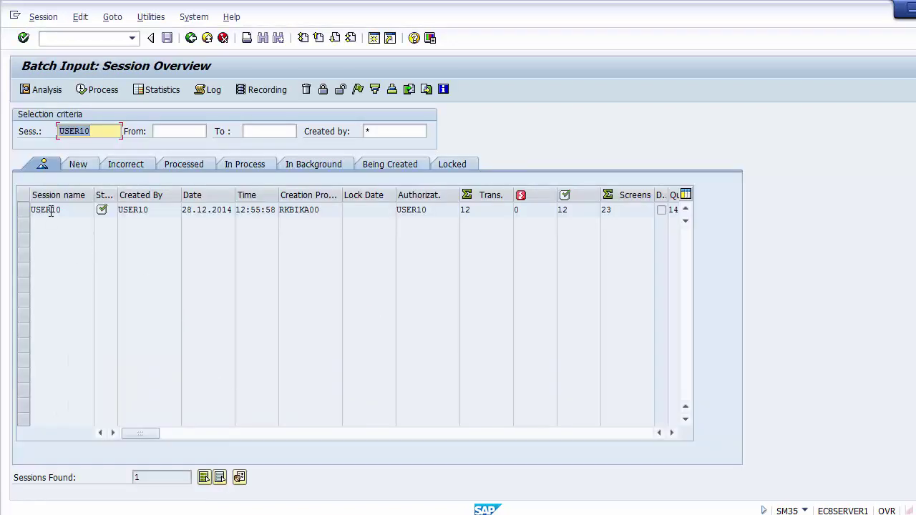
click(24, 210)
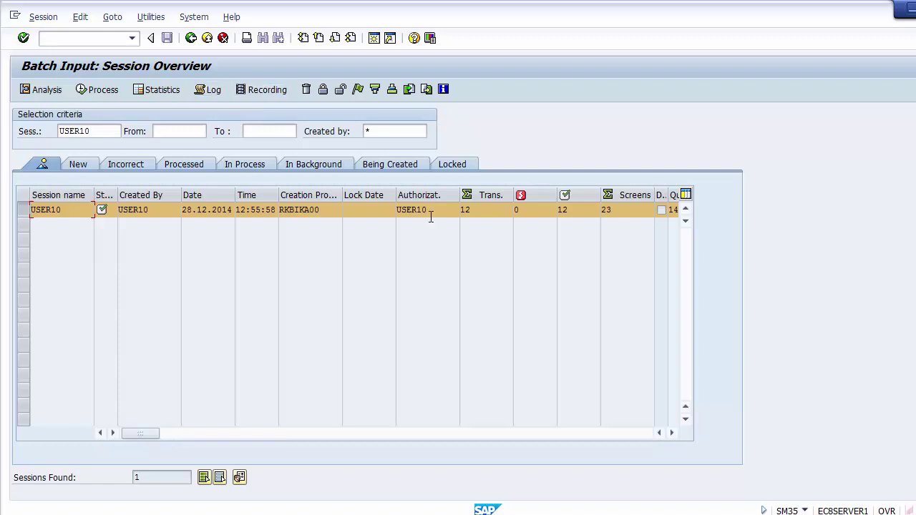
click(466, 210)
click(525, 211)
Step: Open the log of session USER10 and examine its transaction messages and processing statistics
click(206, 95)
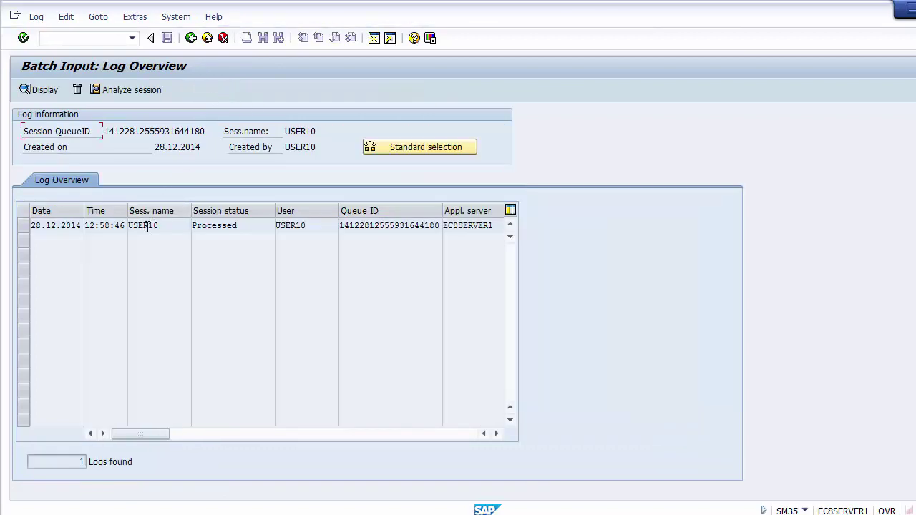
double_click(147, 226)
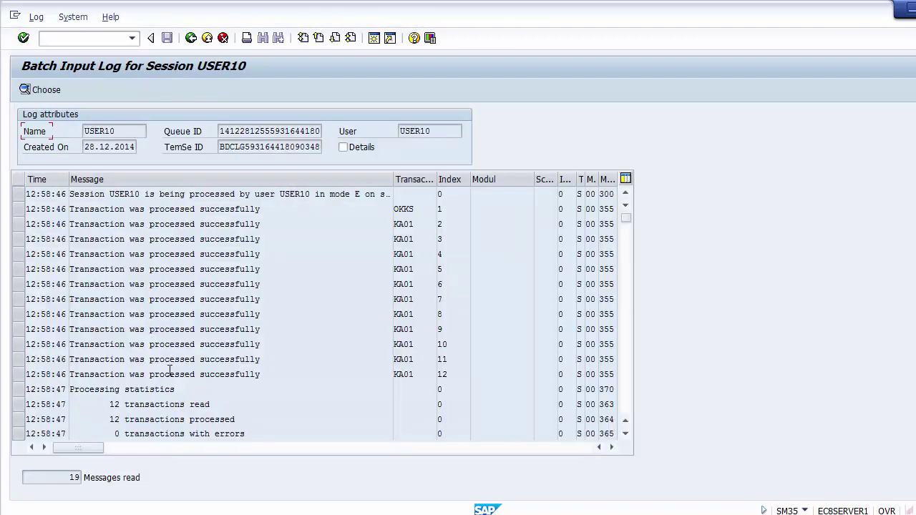
drag(111, 404, 196, 405)
drag(134, 423, 255, 417)
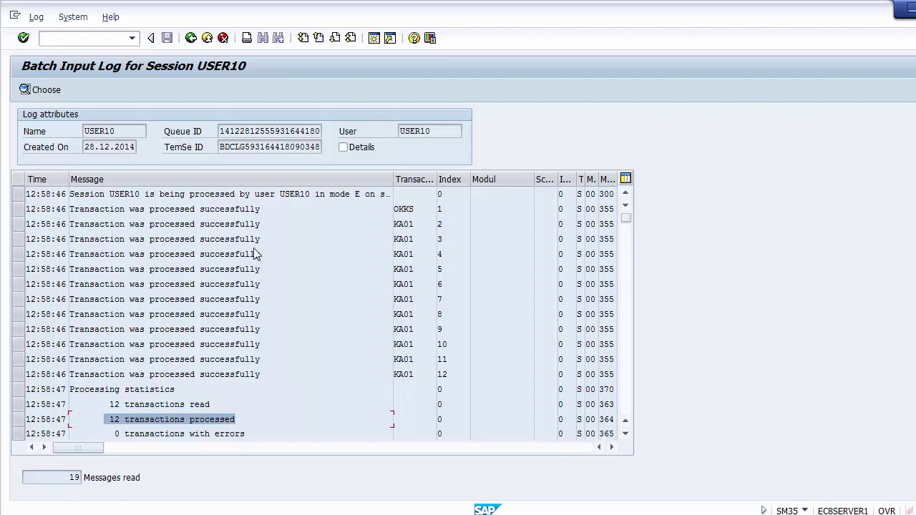
click(256, 329)
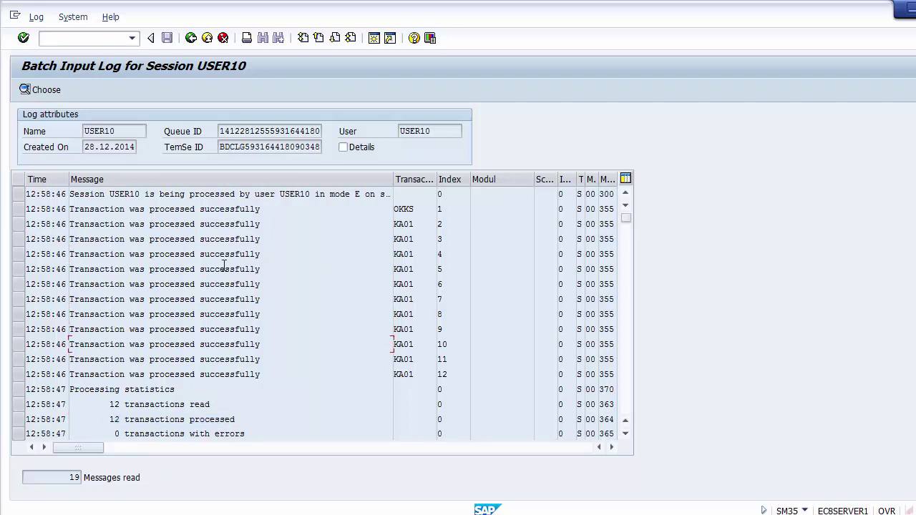
Step: Open Display Cost Element (KA03) and list all cost elements in chart of accounts 1000
text(/n)
key(Return)
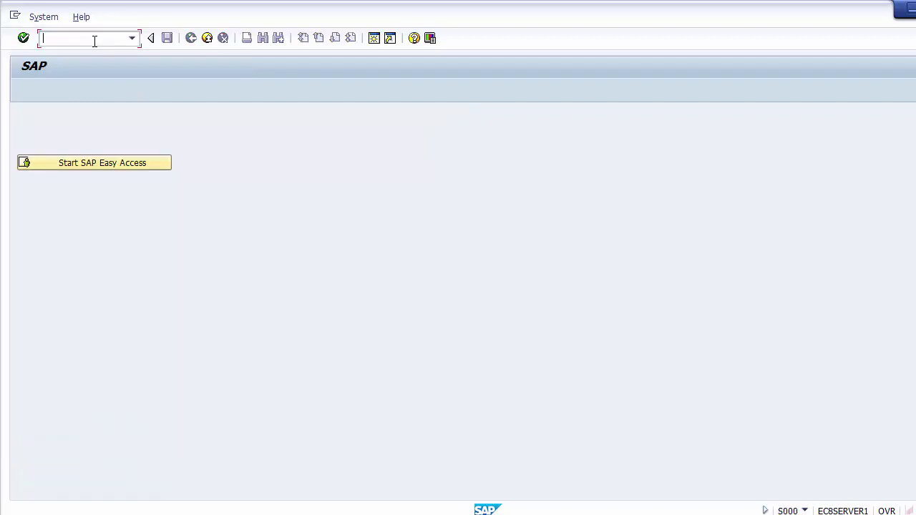
text(/nka03)
key(Return)
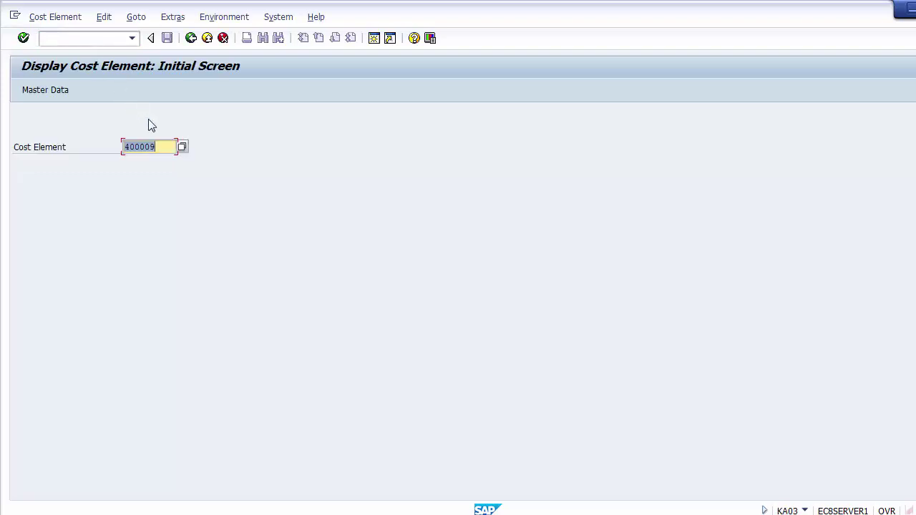
key(Delete)
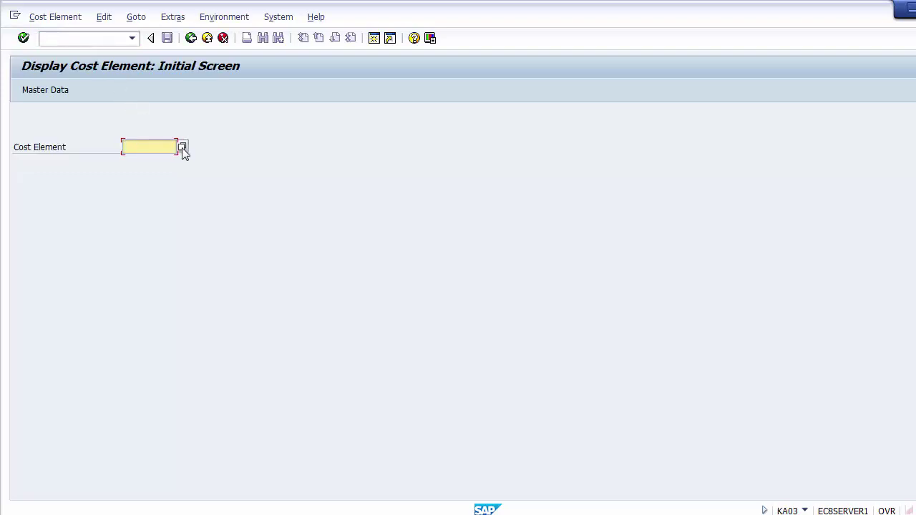
click(182, 146)
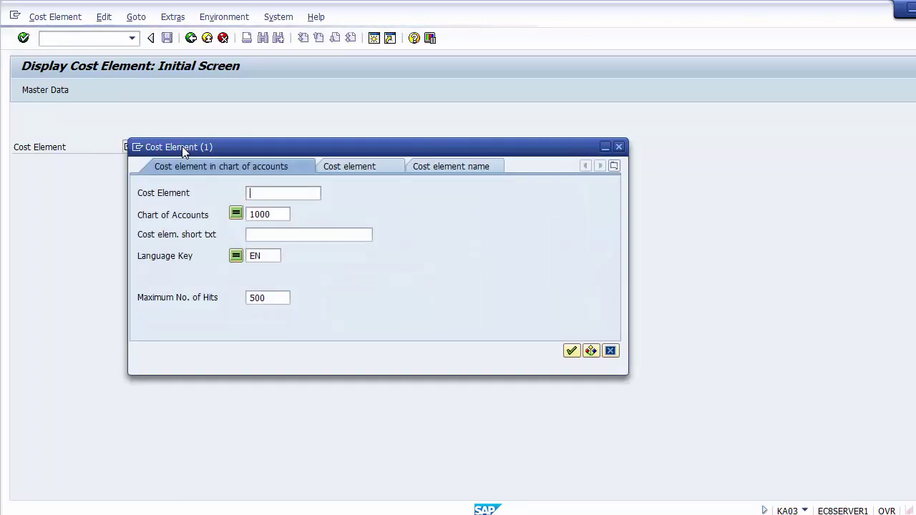
key(Return)
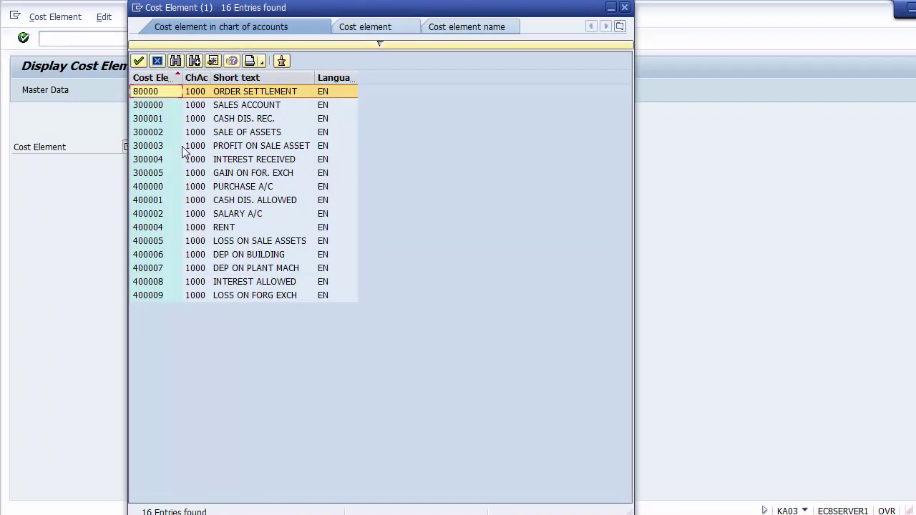
Step: Go through the listed cost elements from ORDER SETTLEMENT to LOSS ON FORG EXCH, close the list and leave KA03
key(Down)
key(Down)
key(Down)
key(Up)
key(Up)
key(Up)
key(Down)
key(Down)
key(Down)
key(Down)
key(Down)
key(Down)
key(Down)
key(Down)
key(Down)
key(Down)
key(Down)
key(Down)
key(Down)
key(Down)
key(Down)
key(Up)
key(Up)
key(Up)
key(Up)
key(Up)
key(Up)
key(Up)
key(Up)
key(Up)
key(Up)
key(Up)
key(Up)
key(Up)
key(Up)
key(Up)
key(Down)
key(Down)
key(Down)
key(Down)
key(Down)
key(Down)
key(Down)
key(Down)
key(Down)
key(Down)
key(Down)
key(Down)
key(Down)
key(Down)
key(Down)
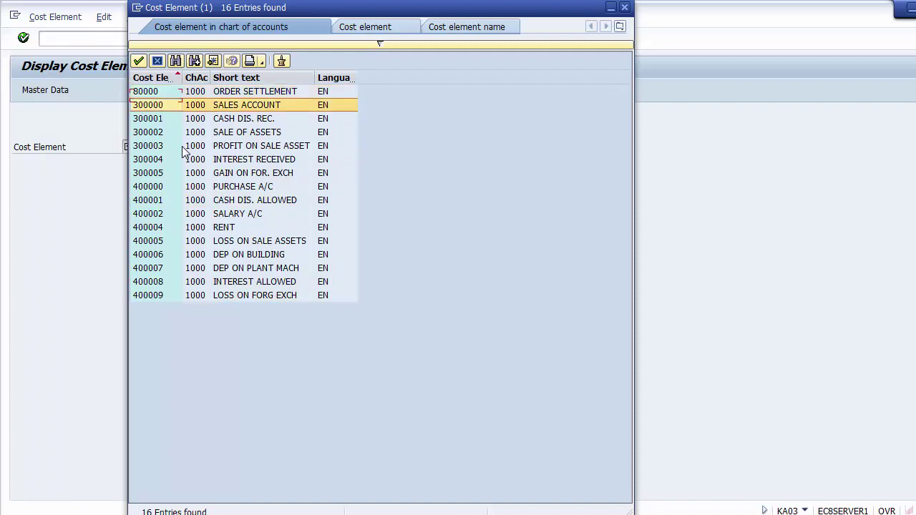
click(158, 60)
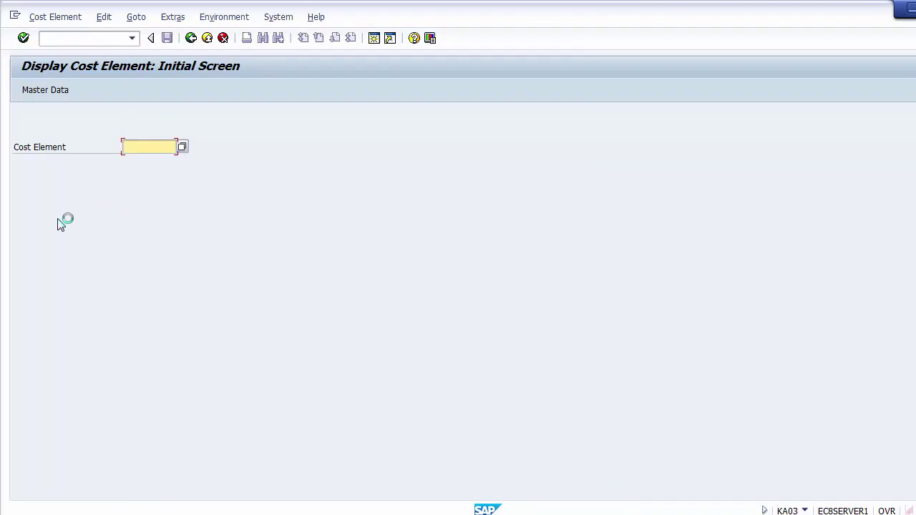
click(207, 38)
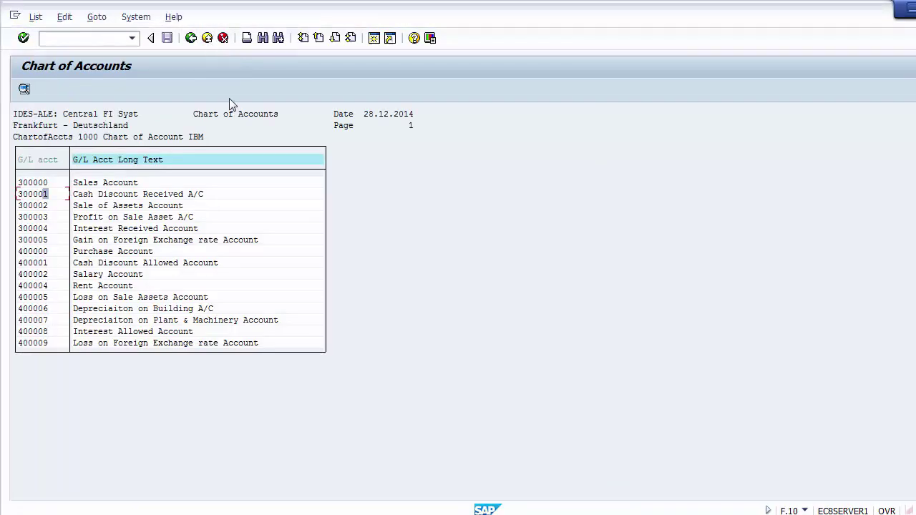
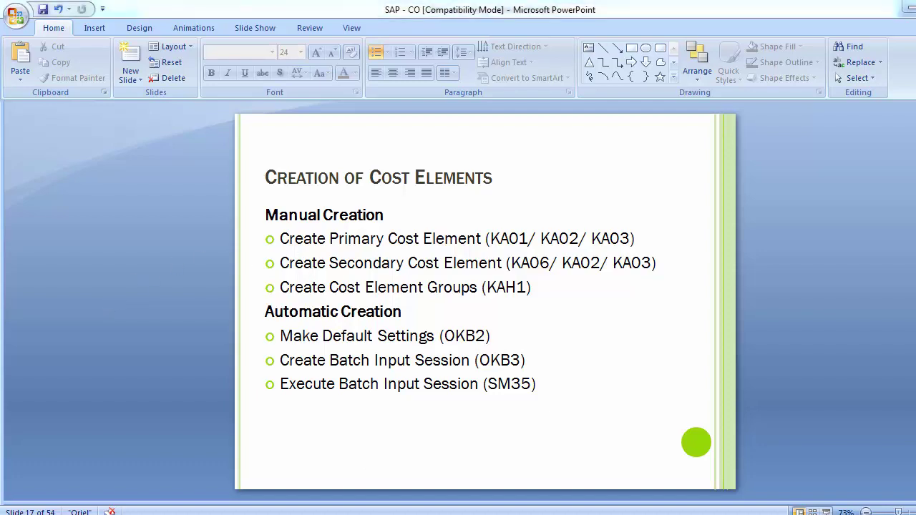
Step: Switch to the PowerPoint slide on creating cost elements and check the transaction code for cost element groups
mouse_move(418, 512)
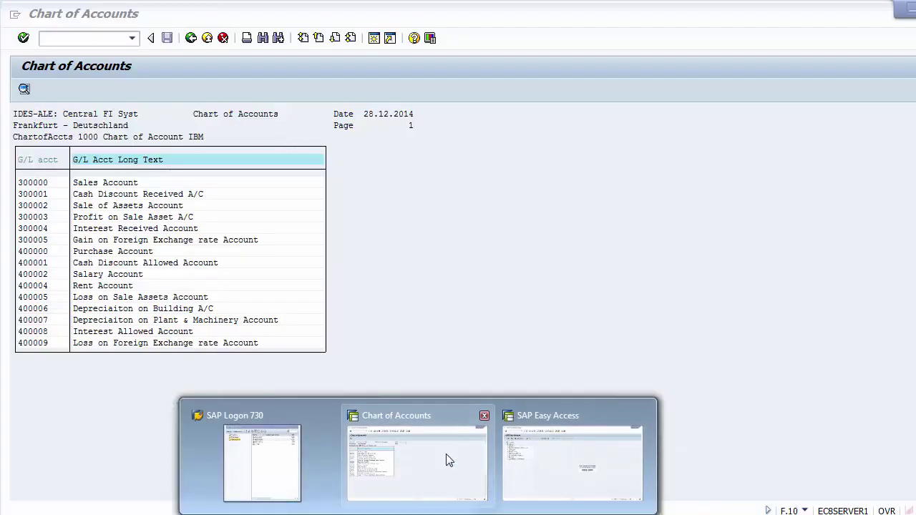
click(548, 480)
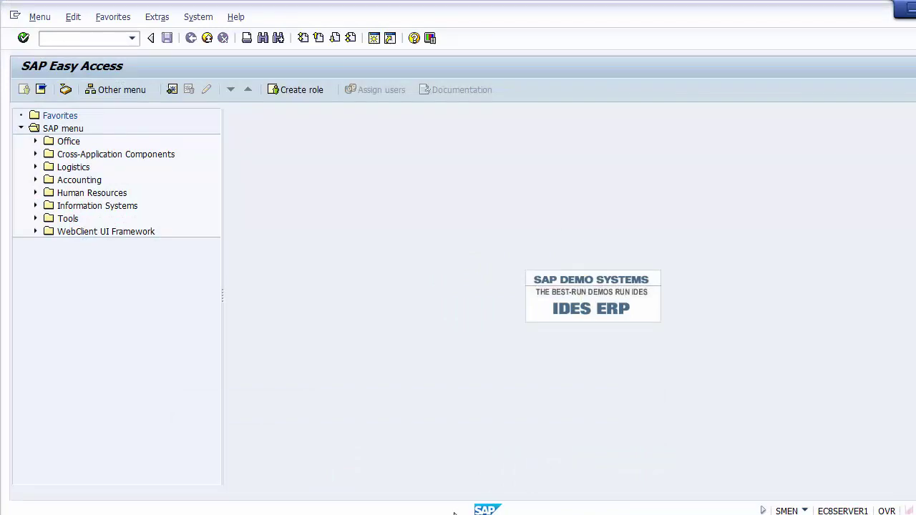
click(386, 509)
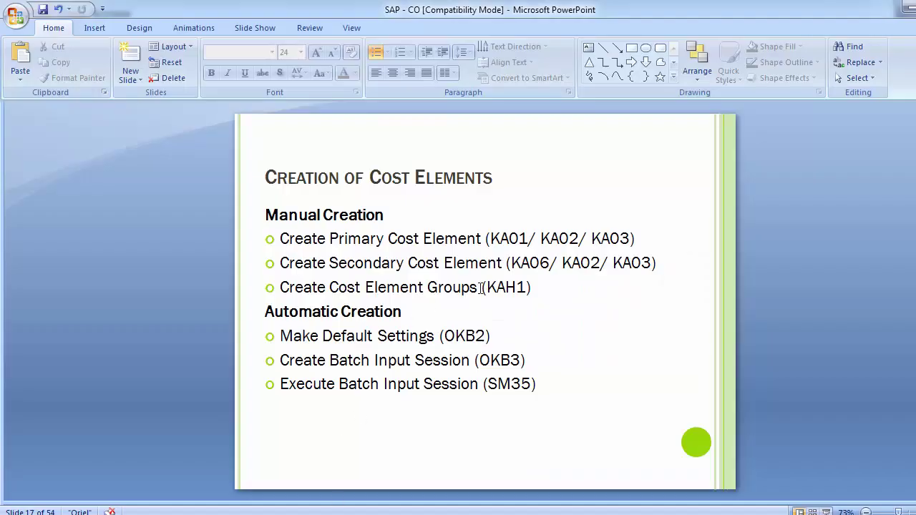
drag(488, 287, 522, 286)
click(194, 255)
Step: Switch back to SAP Easy Access, start transaction KAH1 and create cost element group 1200
key(alt+Tab)
click(74, 35)
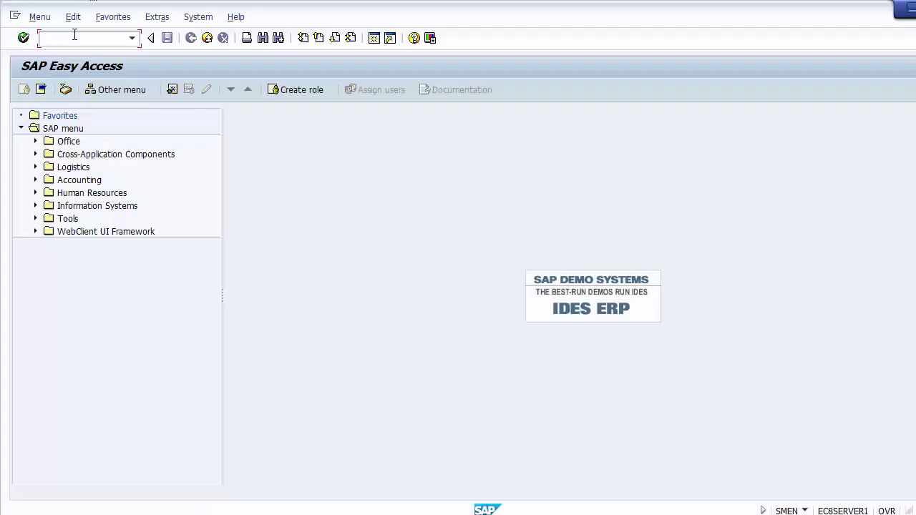
text(KAH1)
key(Return)
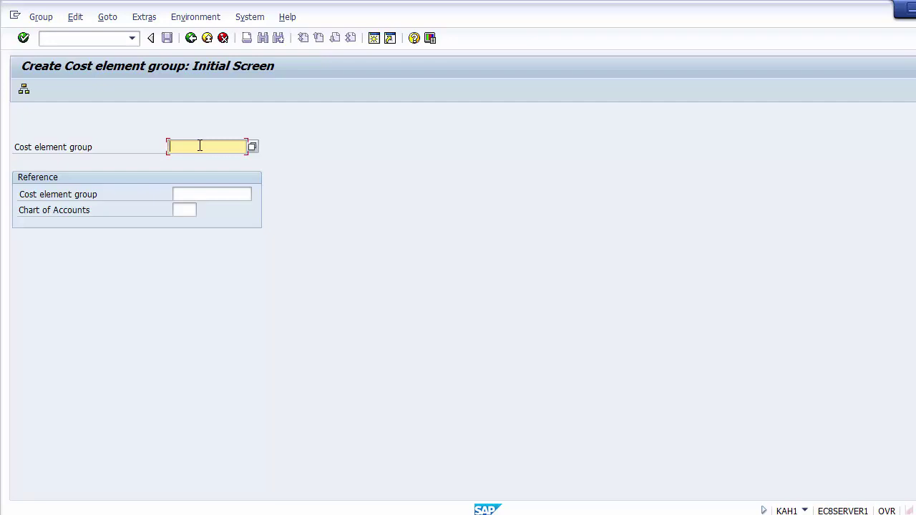
text(1200)
key(Return)
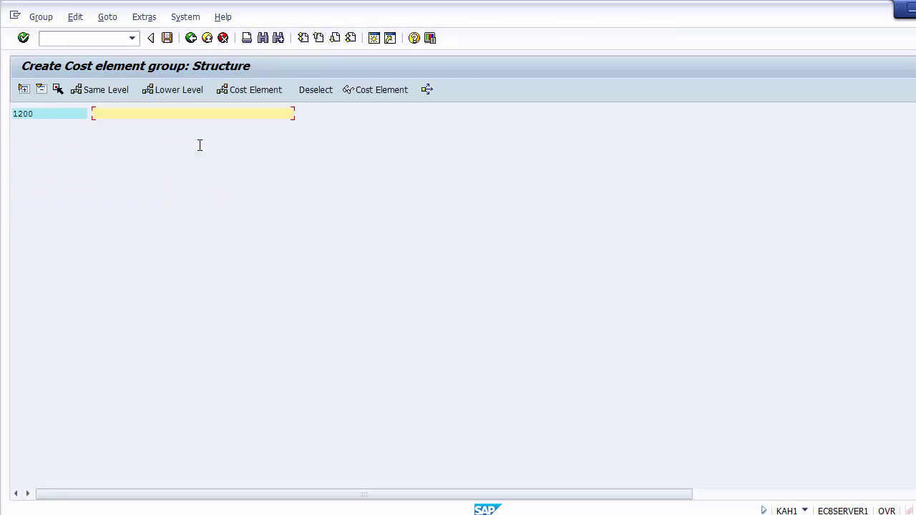
Step: Enter "Direct Expenses" as the description of cost element group 1200
click(33, 115)
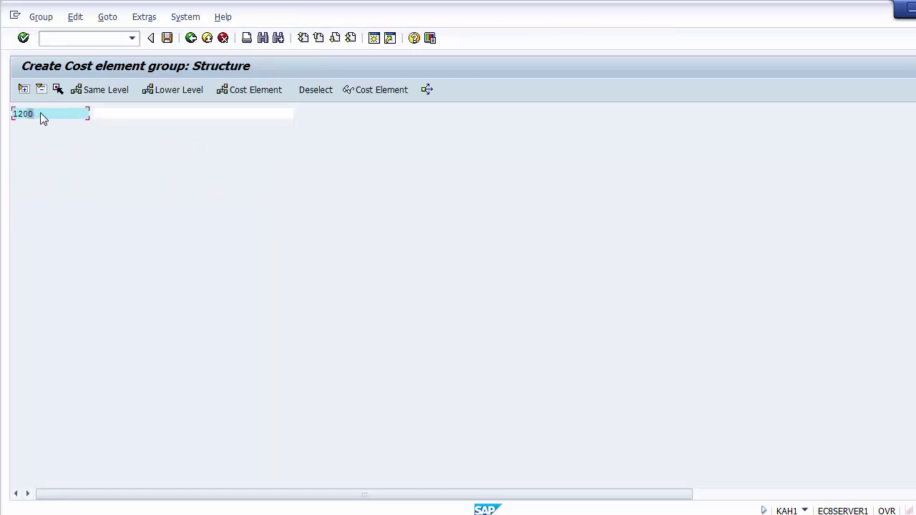
click(116, 115)
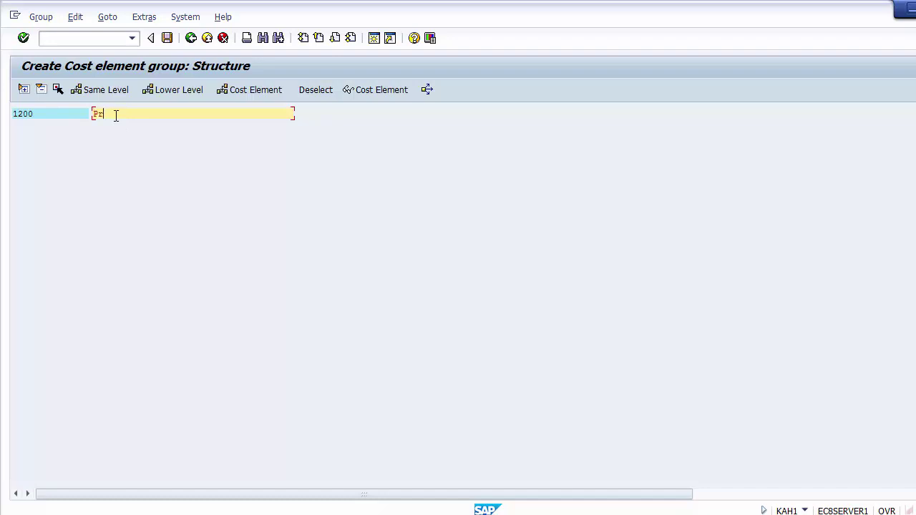
text(Business Are)
key(BackSpace)
key(BackSpace)
key(BackSpace)
key(BackSpace)
key(BackSpace)
key(BackSpace)
key(BackSpace)
key(BackSpace)
key(BackSpace)
key(BackSpace)
key(BackSpace)
key(BackSpace)
text(Direct )
text(Exx)
key(BackSpace)
text(penses)
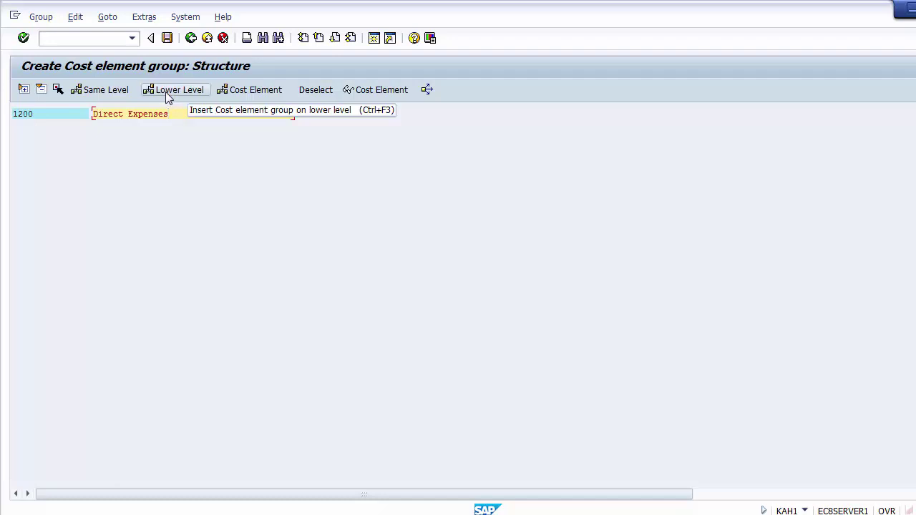
Step: Insert a lower-level node under group 1200 and search for existing cost element groups in chart of accounts 1000
click(48, 111)
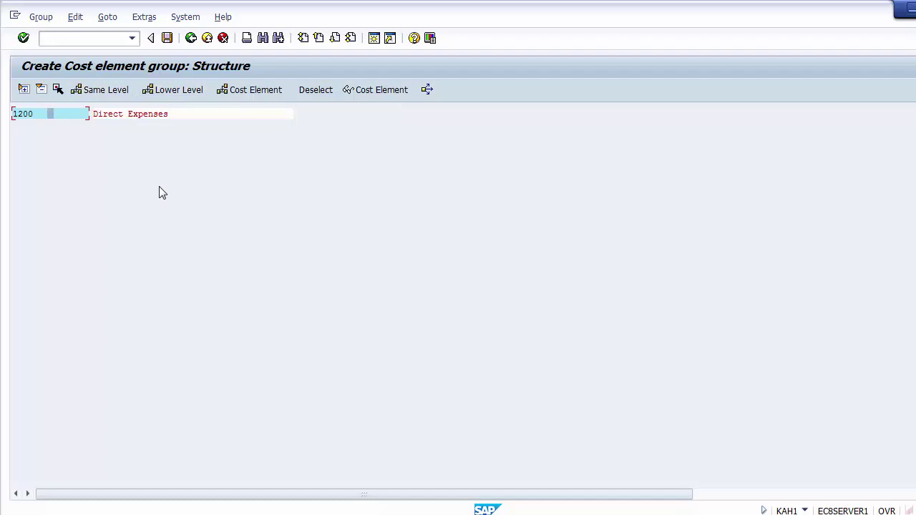
click(171, 98)
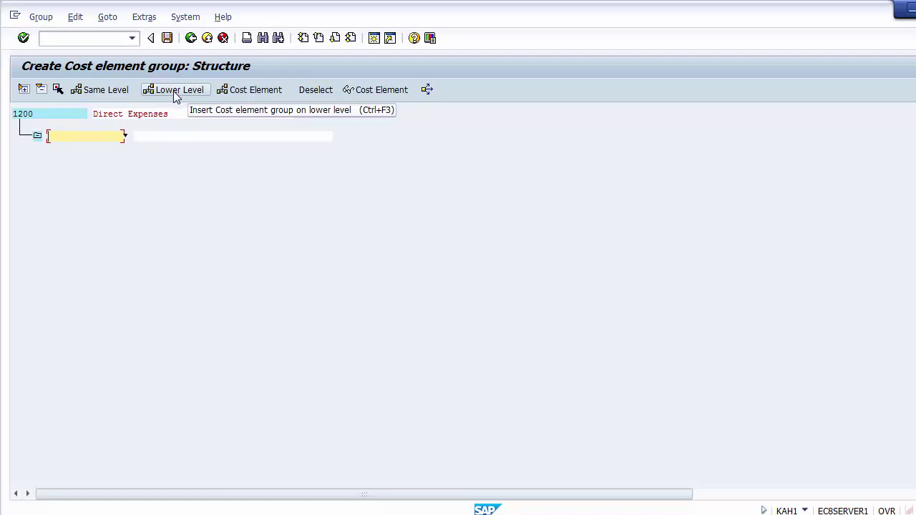
click(125, 136)
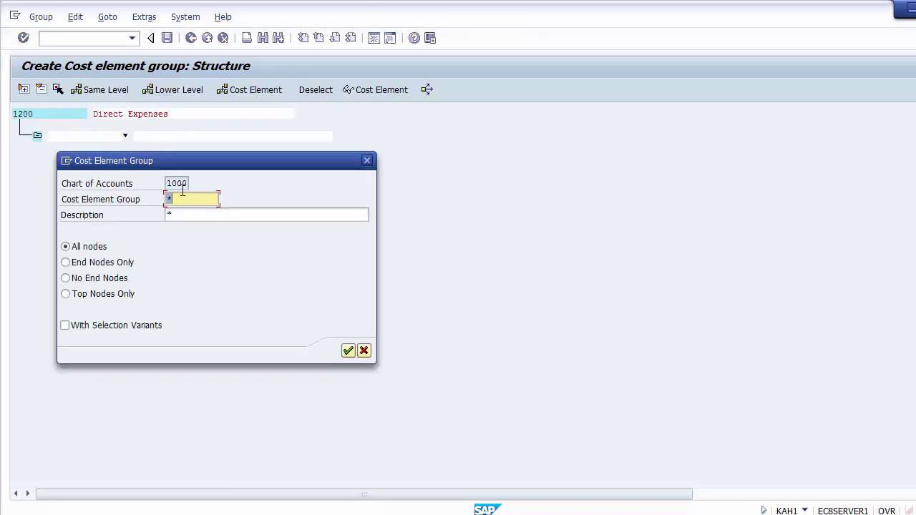
key(Return)
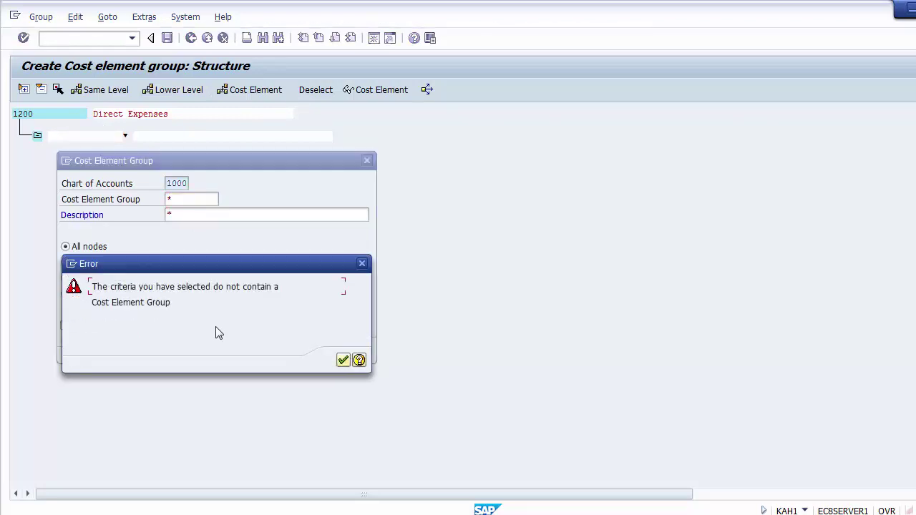
click(342, 361)
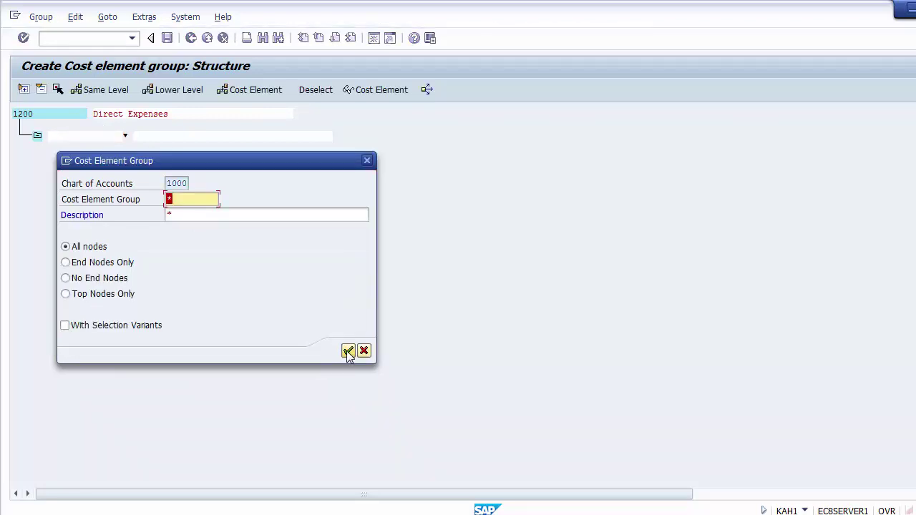
key(F12)
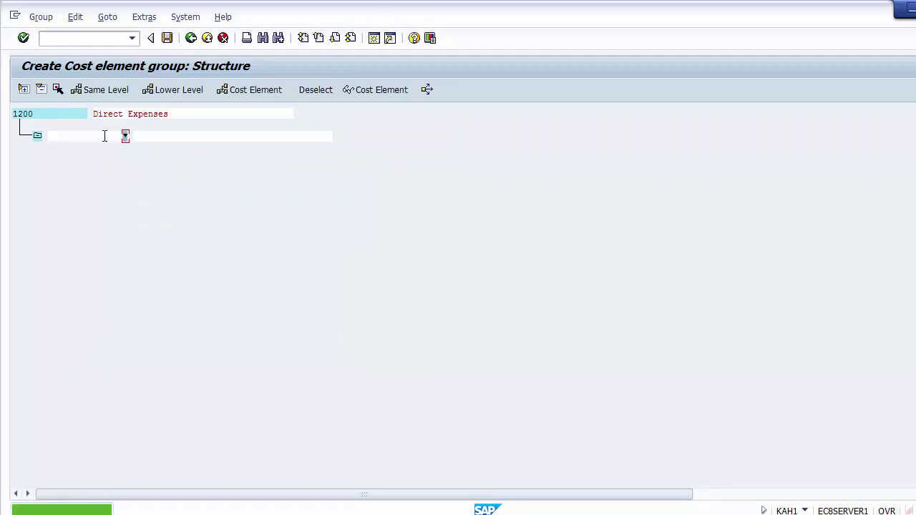
Step: Enter 40000 as the cost element group on the lower-level node under Direct Expenses
click(97, 137)
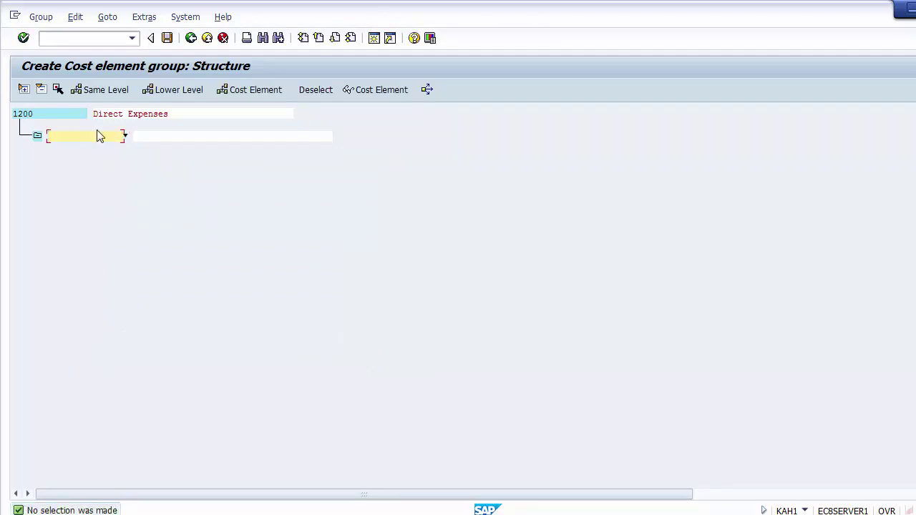
text(40000)
key(Return)
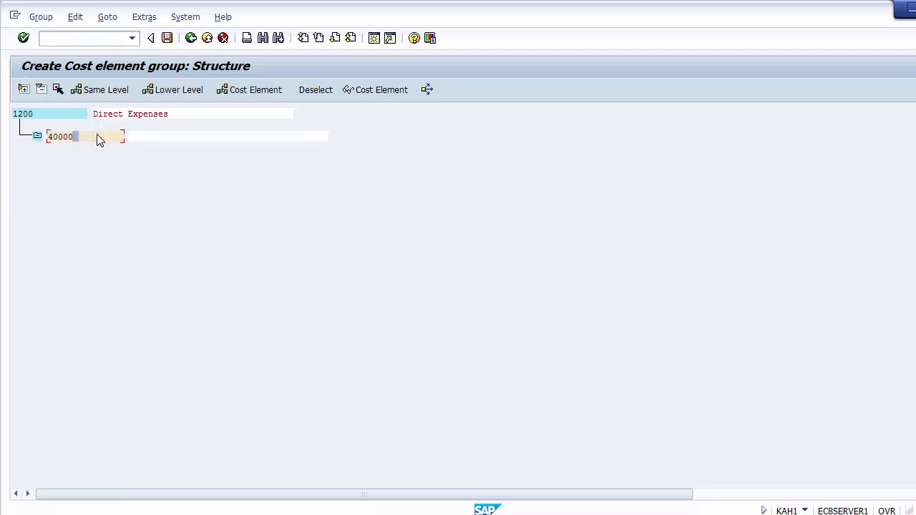
click(67, 137)
click(63, 135)
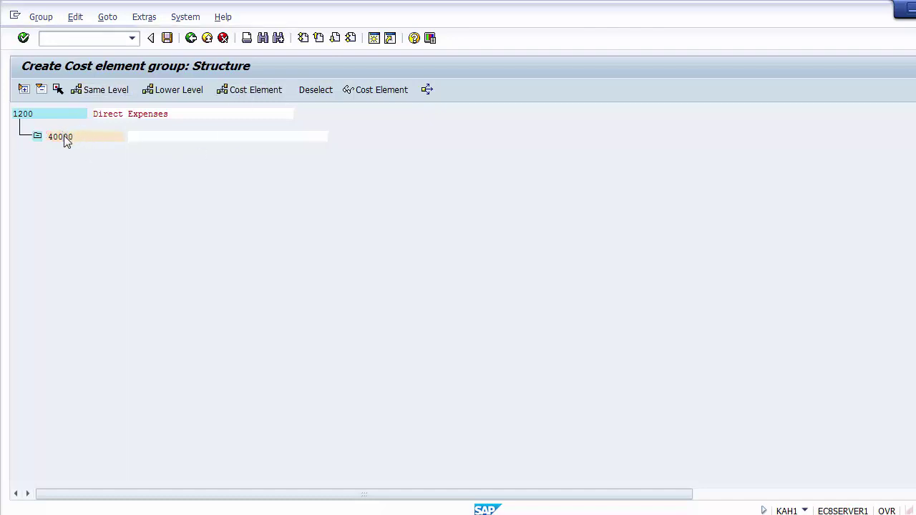
click(148, 135)
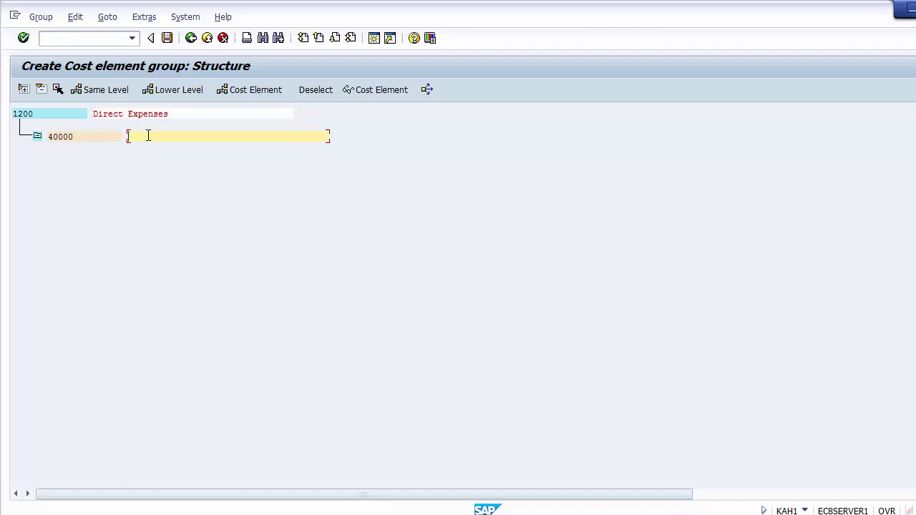
click(71, 114)
click(72, 138)
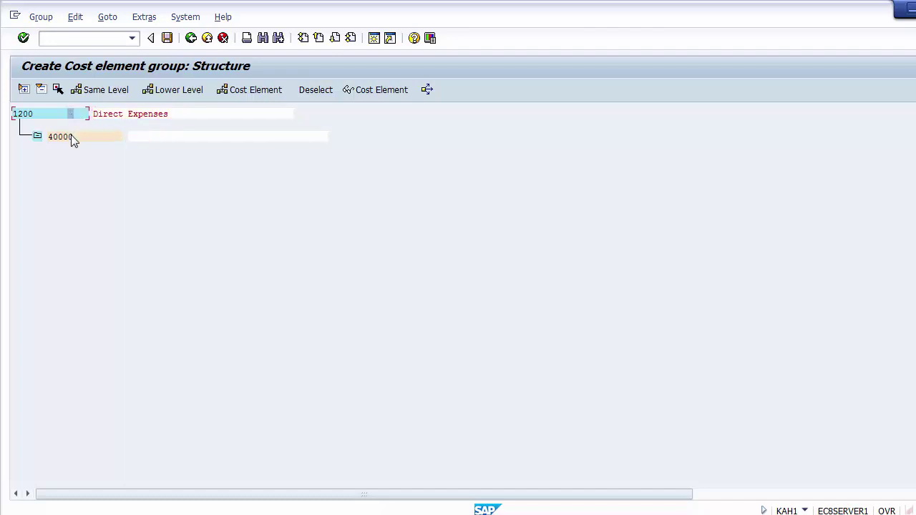
Step: Exit the structure of cost element group 1200 with its lower-level node 40000, saving the data, and close the message help
click(152, 139)
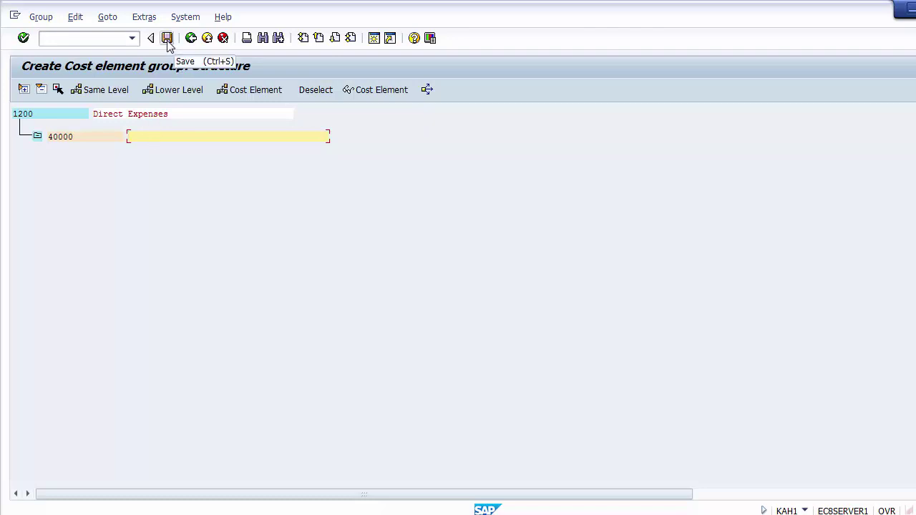
click(207, 41)
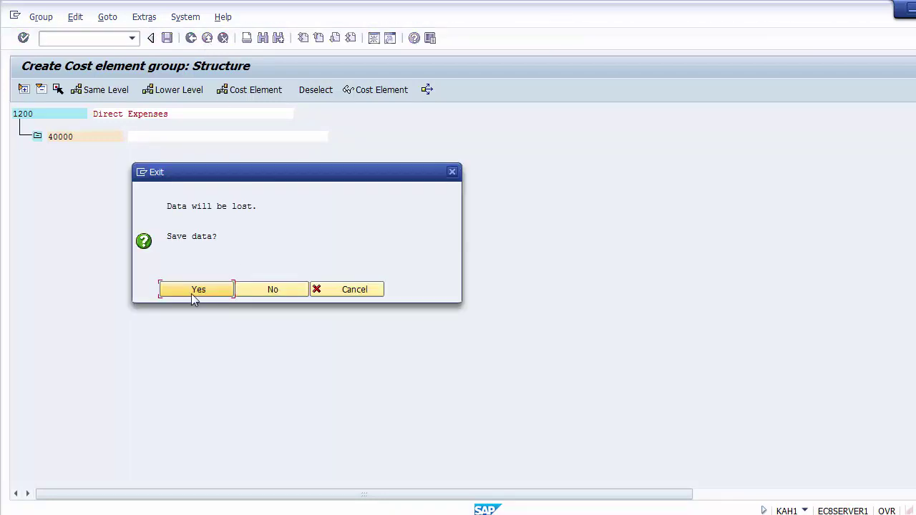
click(188, 291)
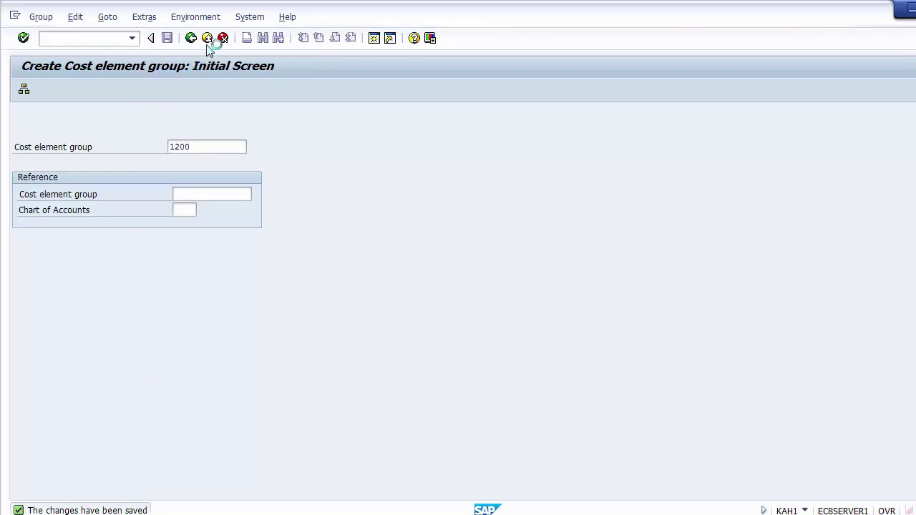
key(F1)
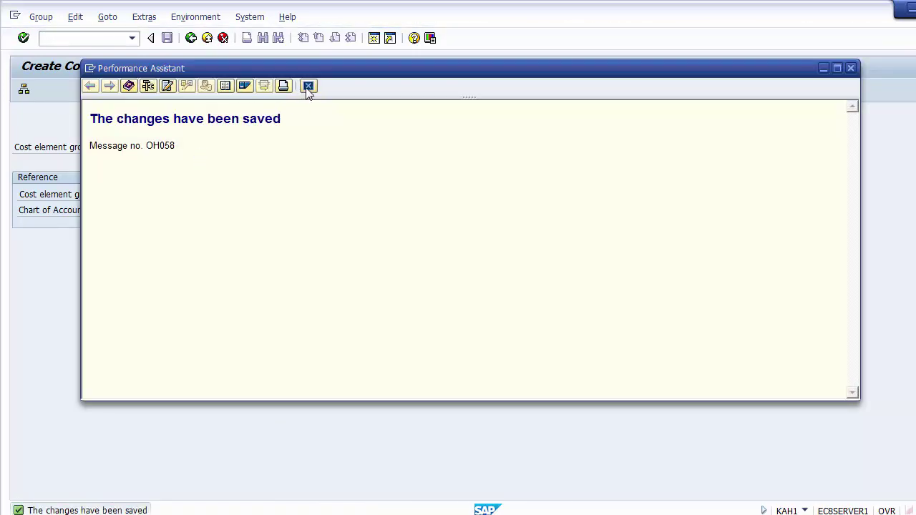
click(308, 86)
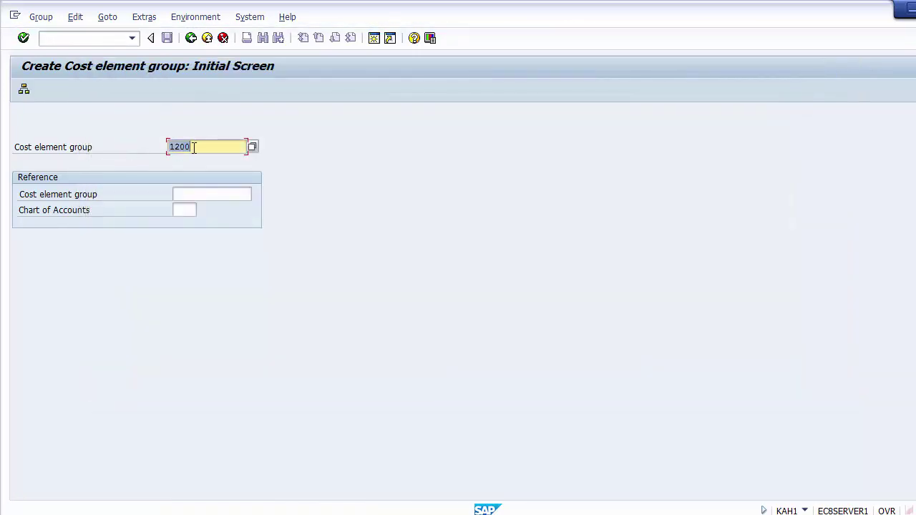
Step: Clear the cost element group, look up all nodes in chart of accounts 1000, and leave the group creation transaction
key(Delete)
click(252, 147)
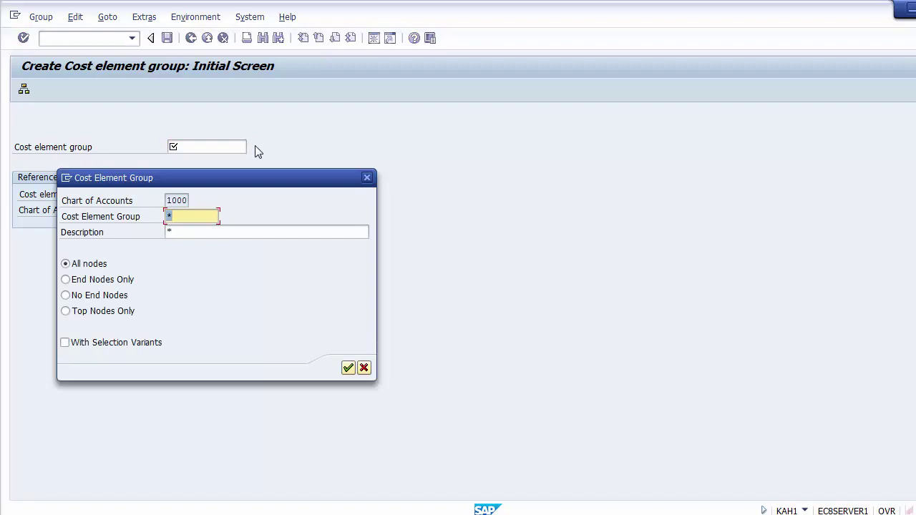
key(Return)
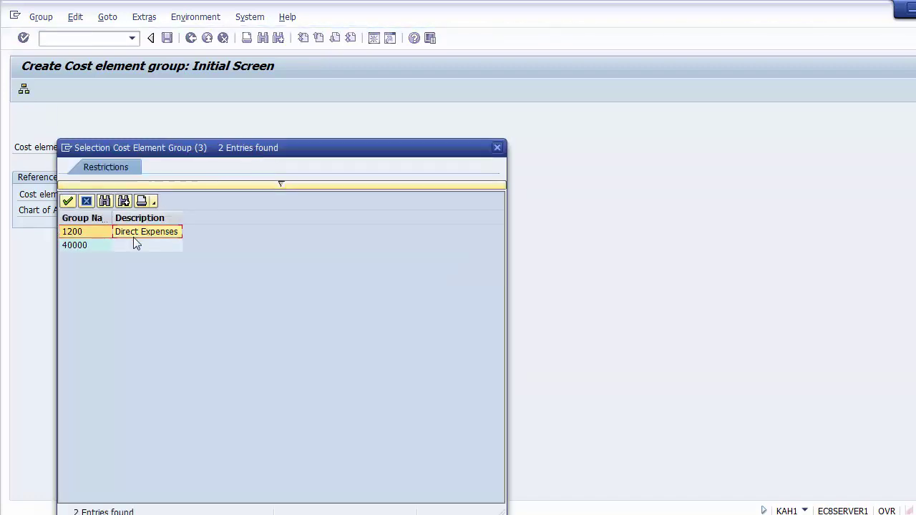
click(84, 201)
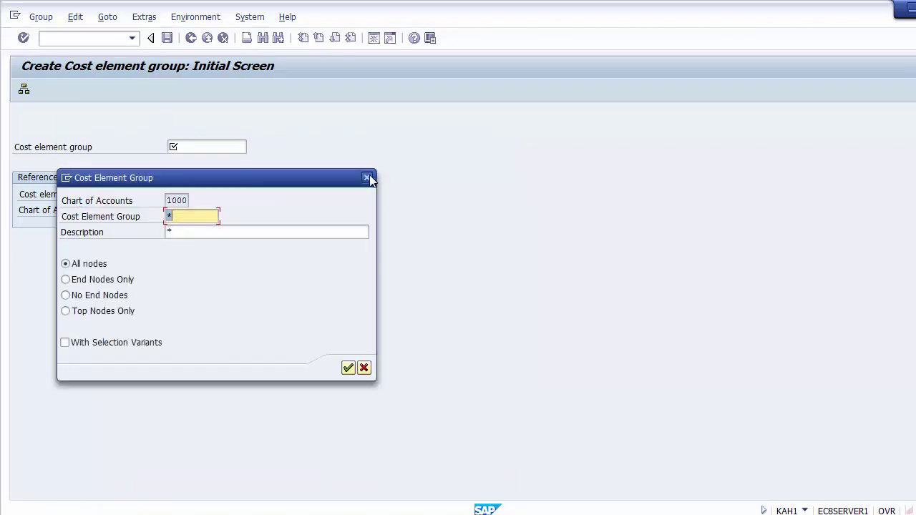
key(Return)
click(207, 38)
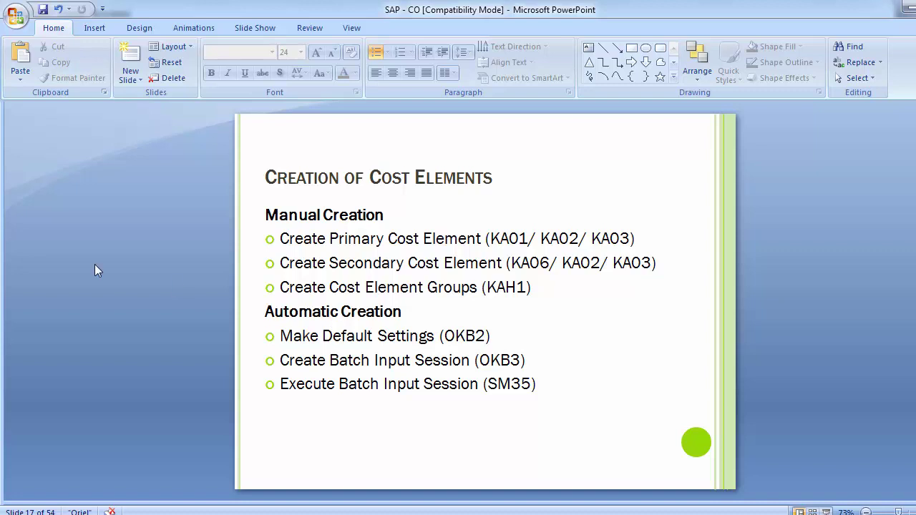
key(ctrl+z)
key(Page_Up)
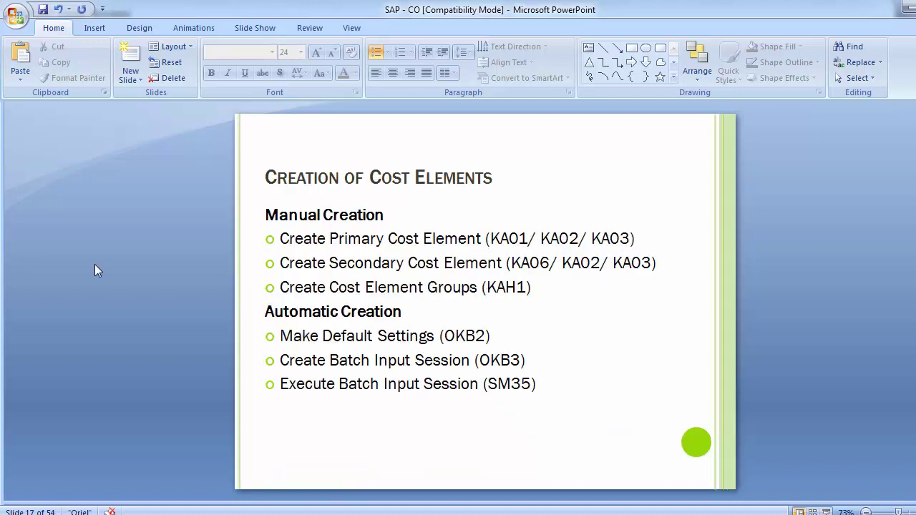